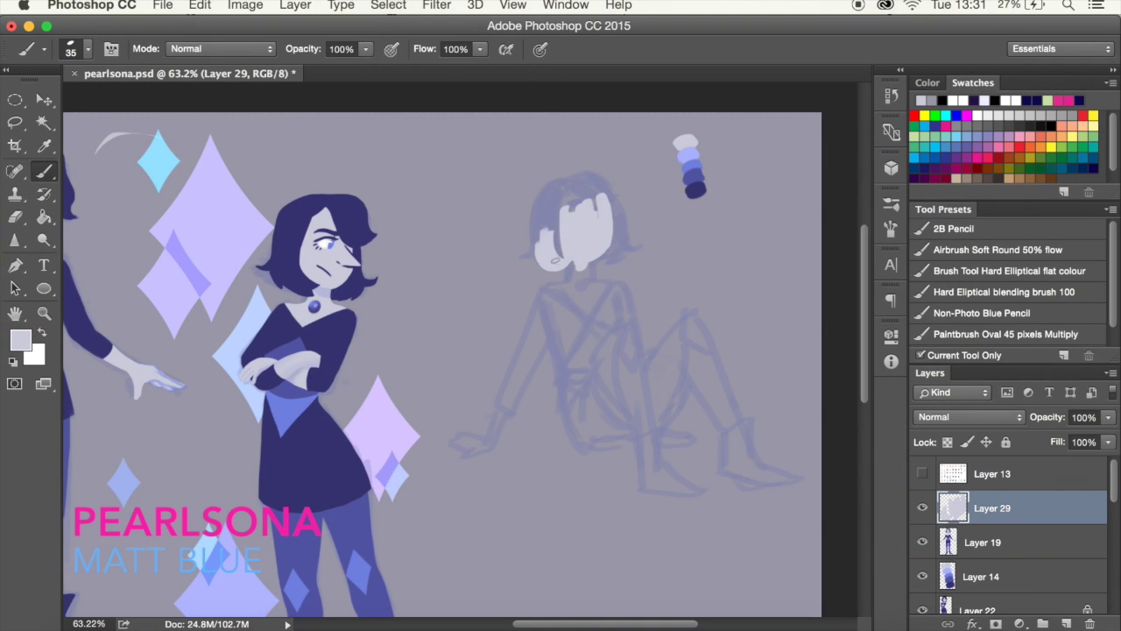
Set the sketch layer to Multiply and undo an accidental layer merge.
key(alt+shift+m)
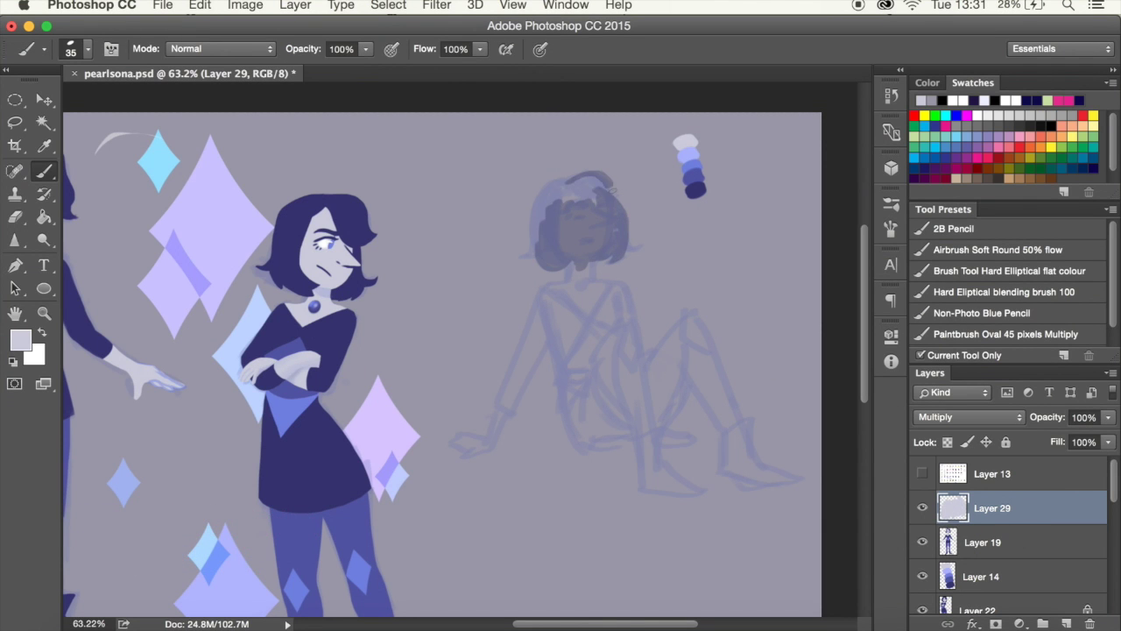
key(super+e)
click(970, 417)
click(199, 5)
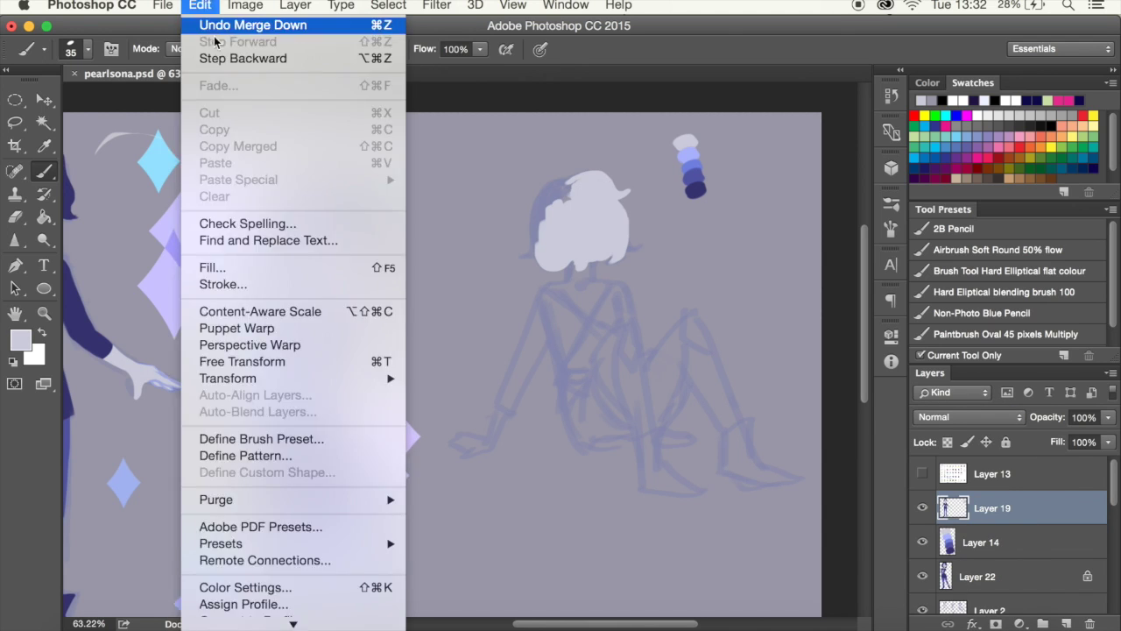
click(210, 25)
Block in the figure's neck, shoulder and arm down to the hand.
key(e)
key(b)
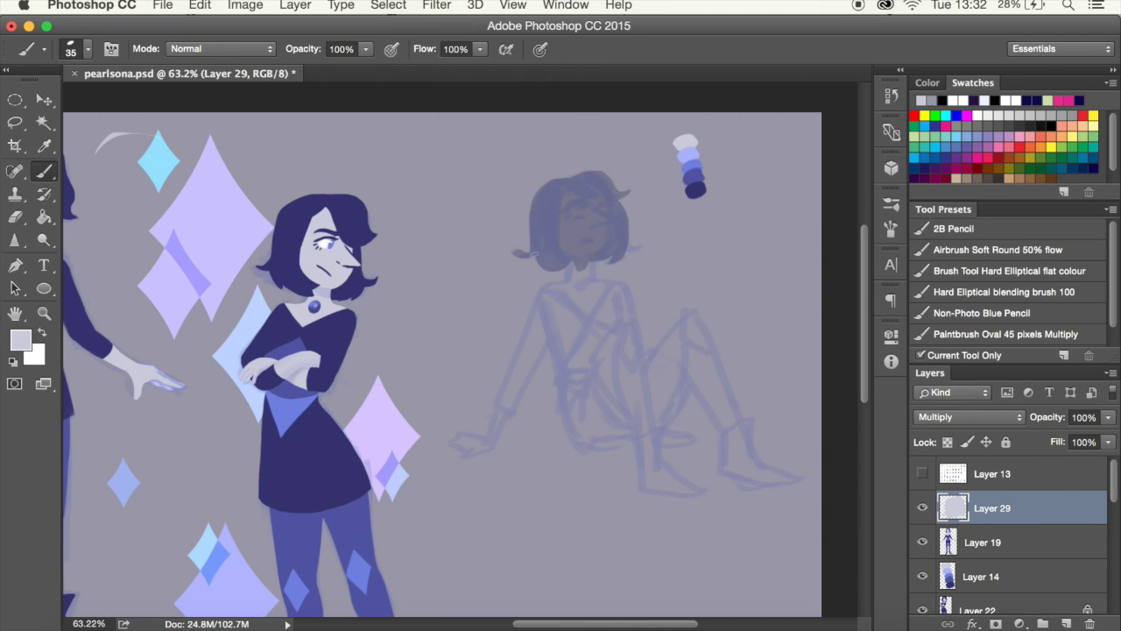
key(e)
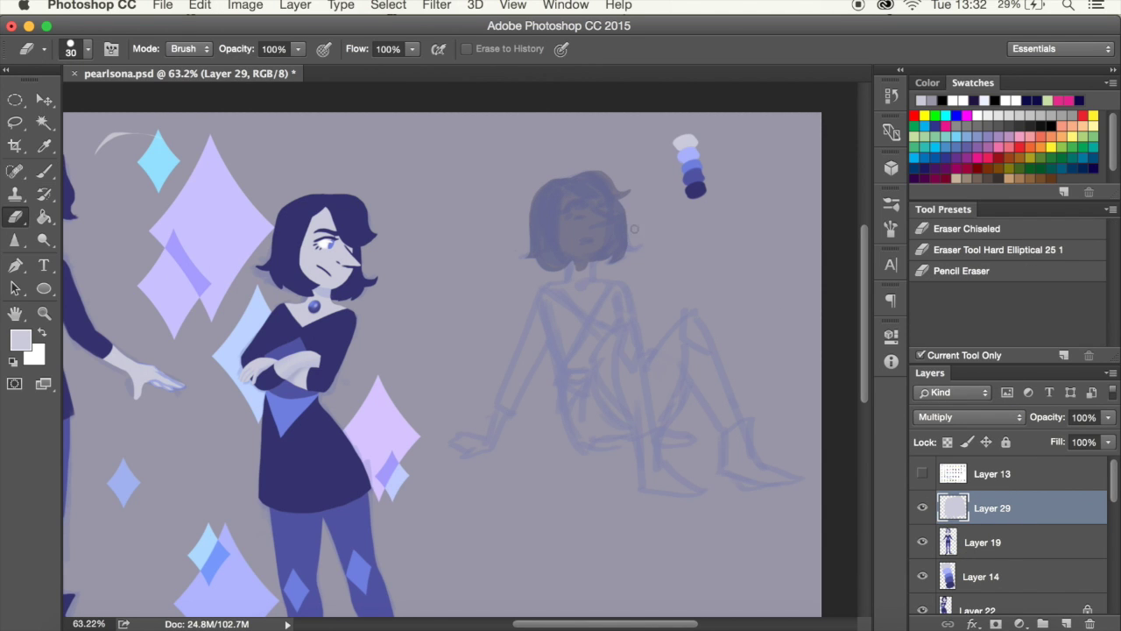
key(b)
key(e)
key(b)
mouse_move(572, 263)
mouse_down()
mouse_move(580, 289)
mouse_move(640, 351)
mouse_up()
drag(548, 294, 499, 434)
drag(495, 436, 460, 448)
Undo the last arm strokes and tidy the fill around the hand.
key(ctrl+alt+z)
key(ctrl+alt+z)
key(ctrl+alt+z)
key(e)
drag(558, 315, 544, 364)
key(b)
drag(502, 410, 494, 436)
key(e)
drag(524, 378, 496, 434)
key(b)
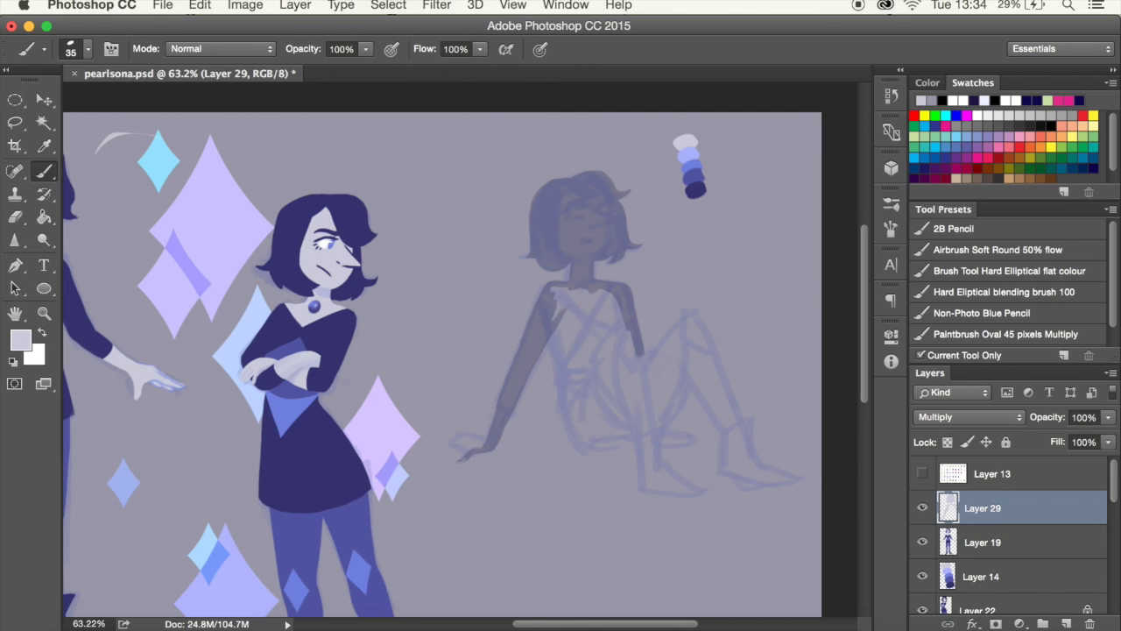
Fill the torso, chest, hips, lap and leg with a larger brush.
mouse_move(561, 329)
mouse_down()
mouse_move(578, 381)
mouse_move(629, 342)
mouse_up()
mouse_move(614, 386)
mouse_down()
mouse_move(561, 293)
mouse_move(591, 351)
mouse_move(581, 440)
mouse_up()
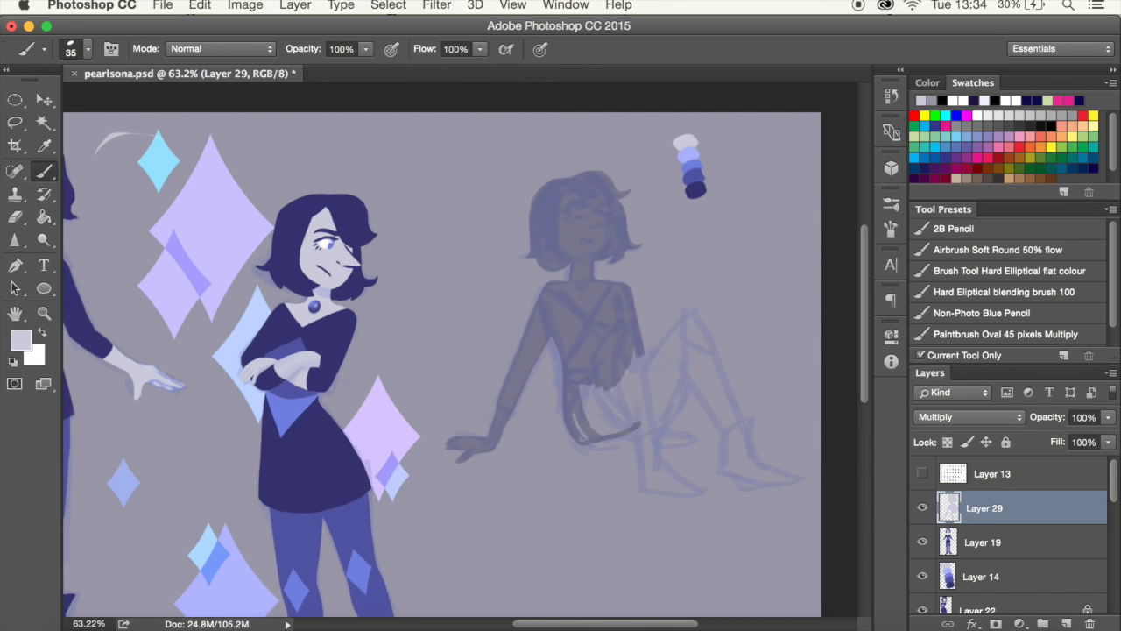
click(88, 48)
key(Return)
mouse_move(613, 403)
mouse_down()
mouse_move(578, 438)
mouse_move(587, 419)
mouse_up()
drag(629, 350, 648, 491)
mouse_move(652, 408)
mouse_down()
mouse_move(657, 478)
mouse_move(657, 438)
mouse_move(670, 454)
mouse_up()
Fill in the raised knee, leg, lower leg and foot.
key(e)
key(b)
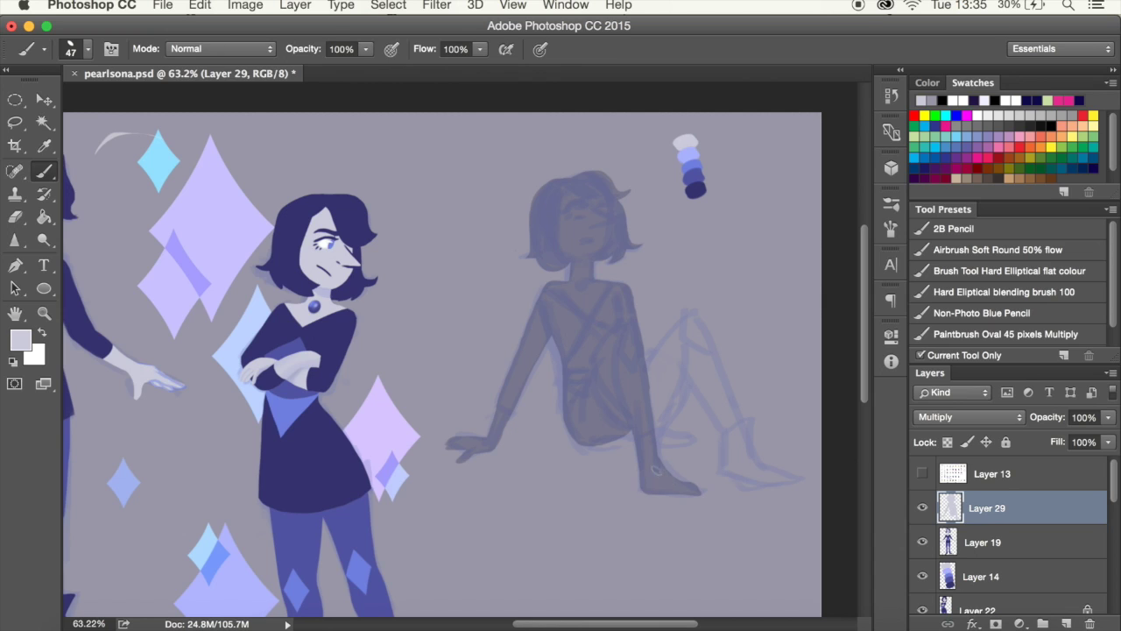
key(e)
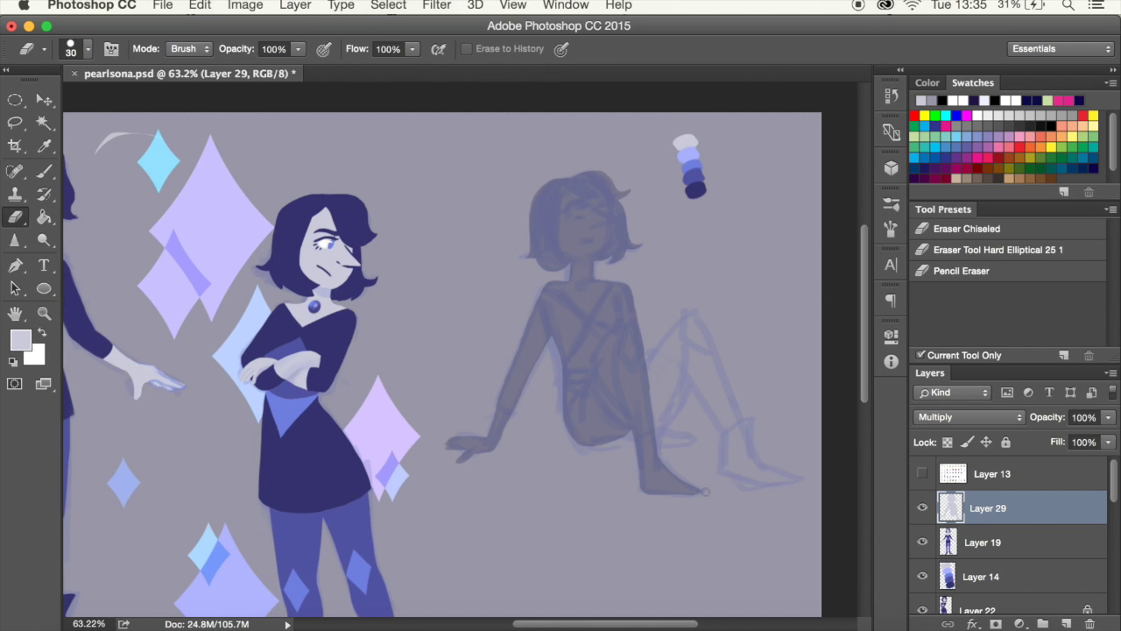
key(b)
drag(674, 351, 657, 428)
drag(688, 316, 644, 390)
drag(688, 355, 732, 438)
mouse_move(692, 319)
mouse_down()
mouse_move(745, 438)
mouse_move(793, 477)
mouse_up()
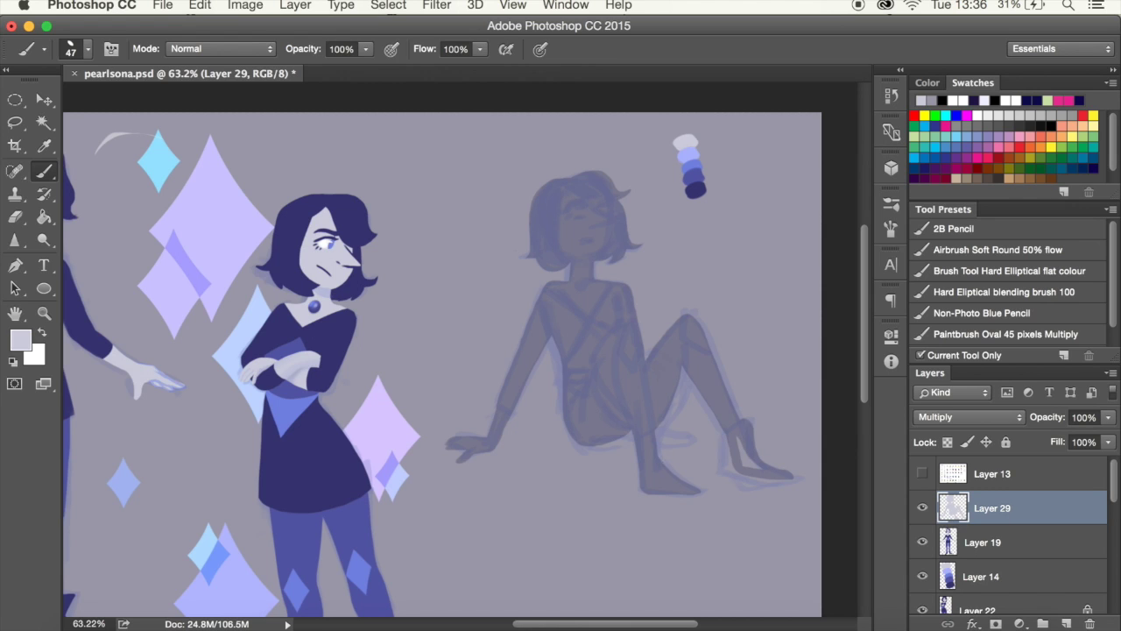
key(e)
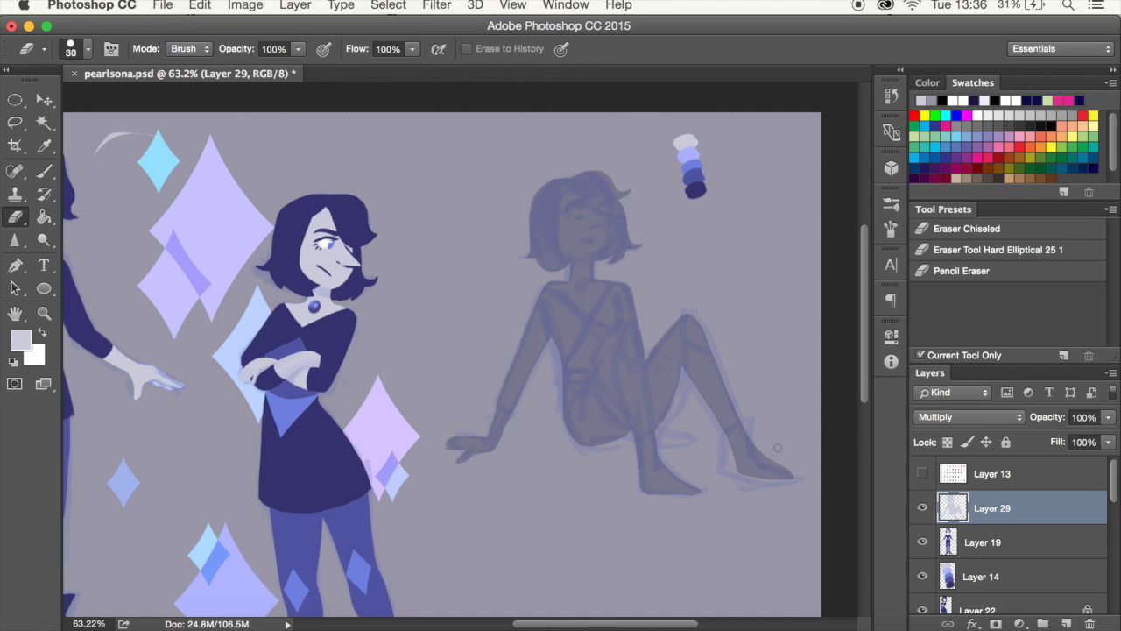
key(b)
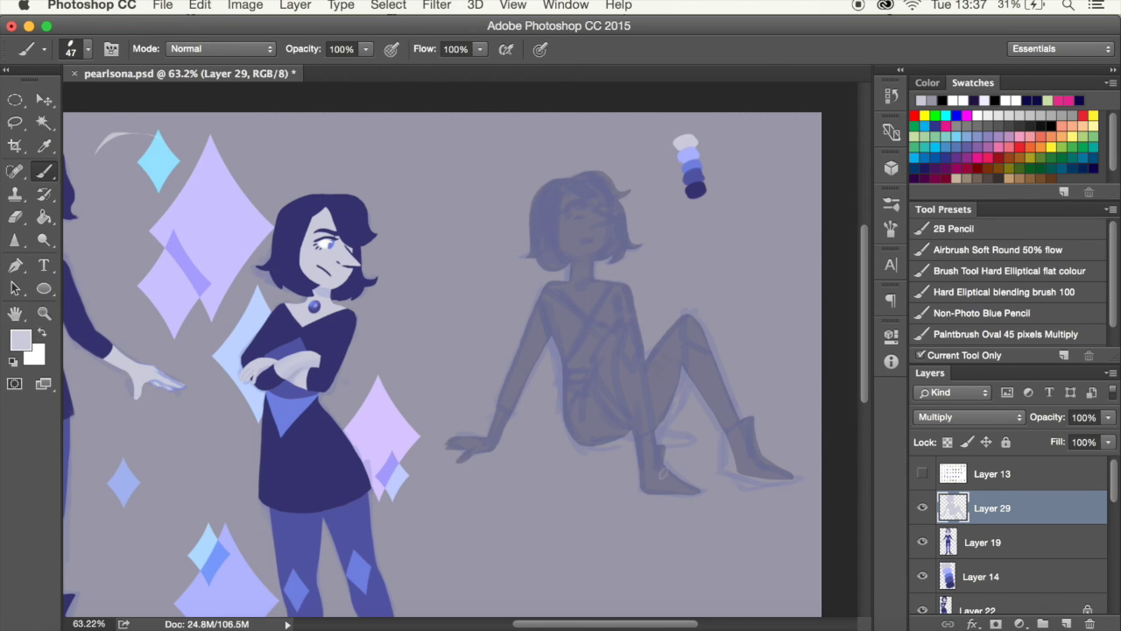
Hide the sketch lines layer, keeping the silhouette layer's blend mode Normal.
scroll(1007, 543, down, 1)
click(922, 611)
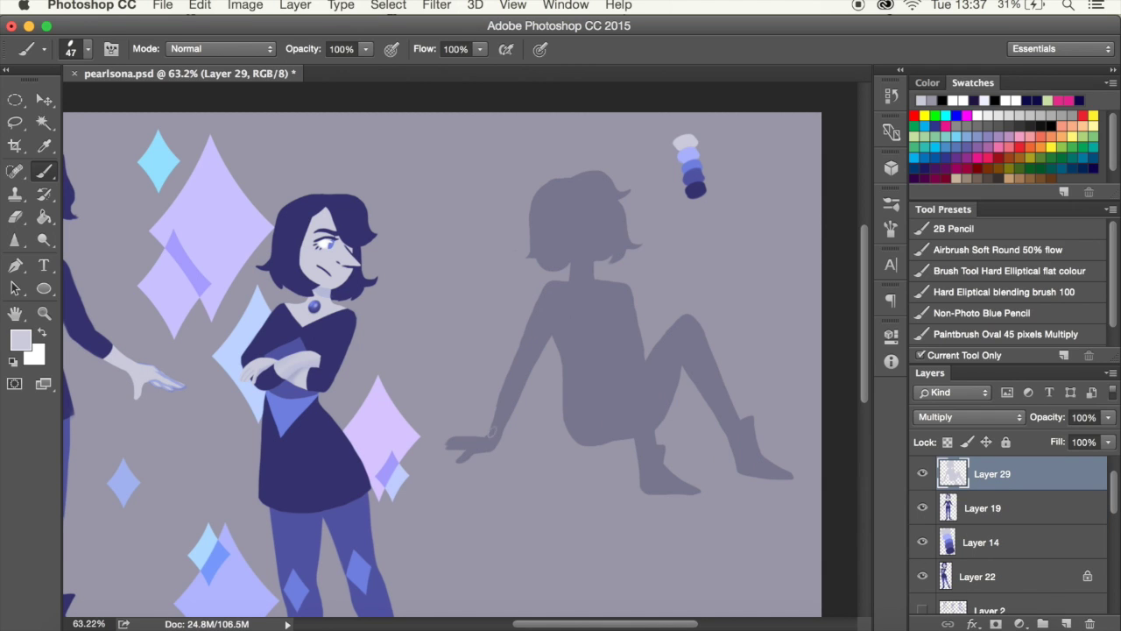
key(e)
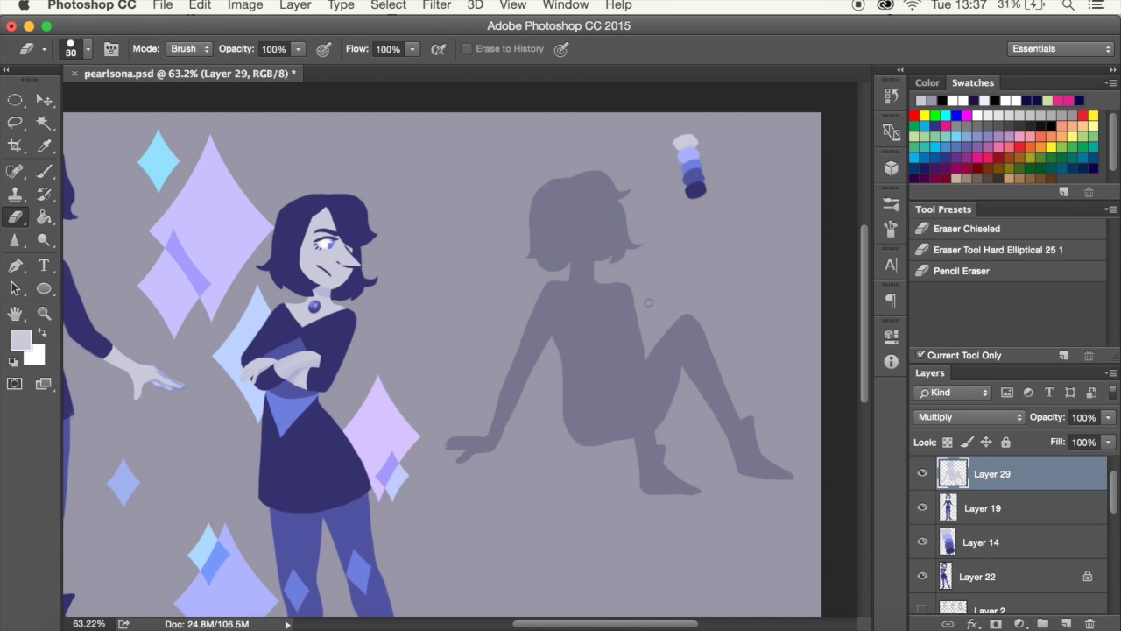
key(b)
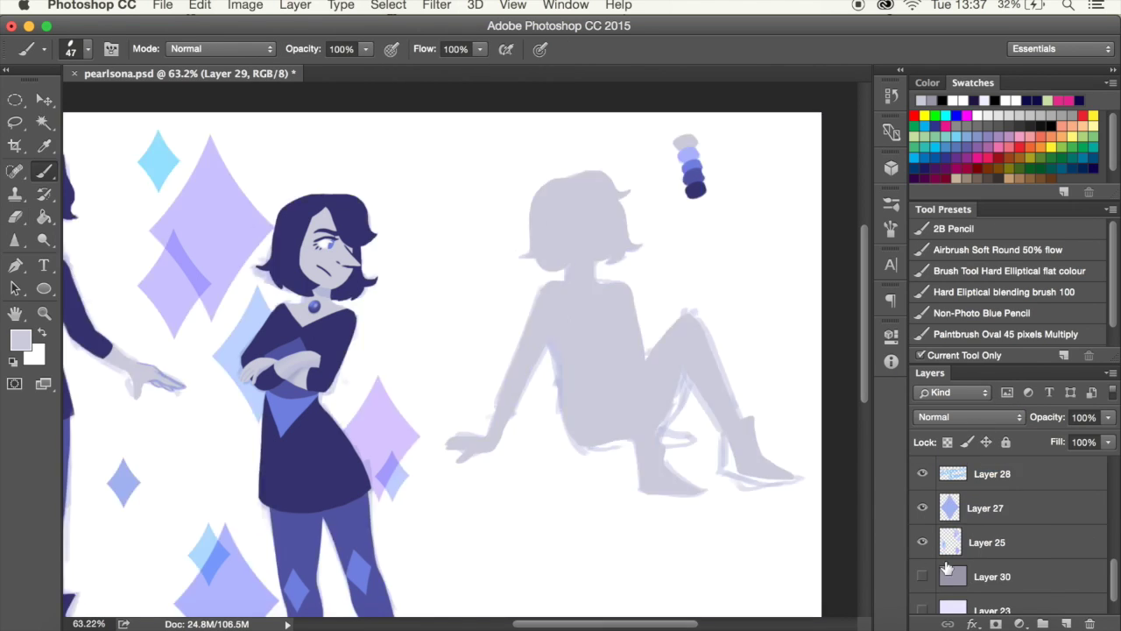
click(964, 417)
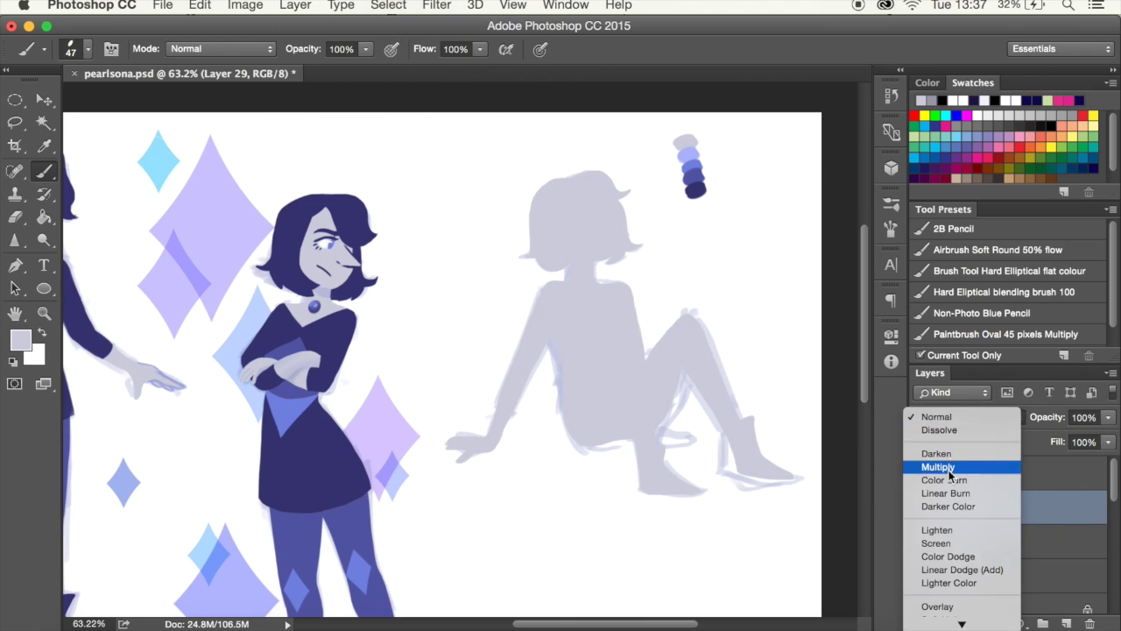
click(938, 466)
Add a new layer clipped to the silhouette and start navy hair on the head.
click(1008, 508)
right_click(1007, 508)
click(771, 490)
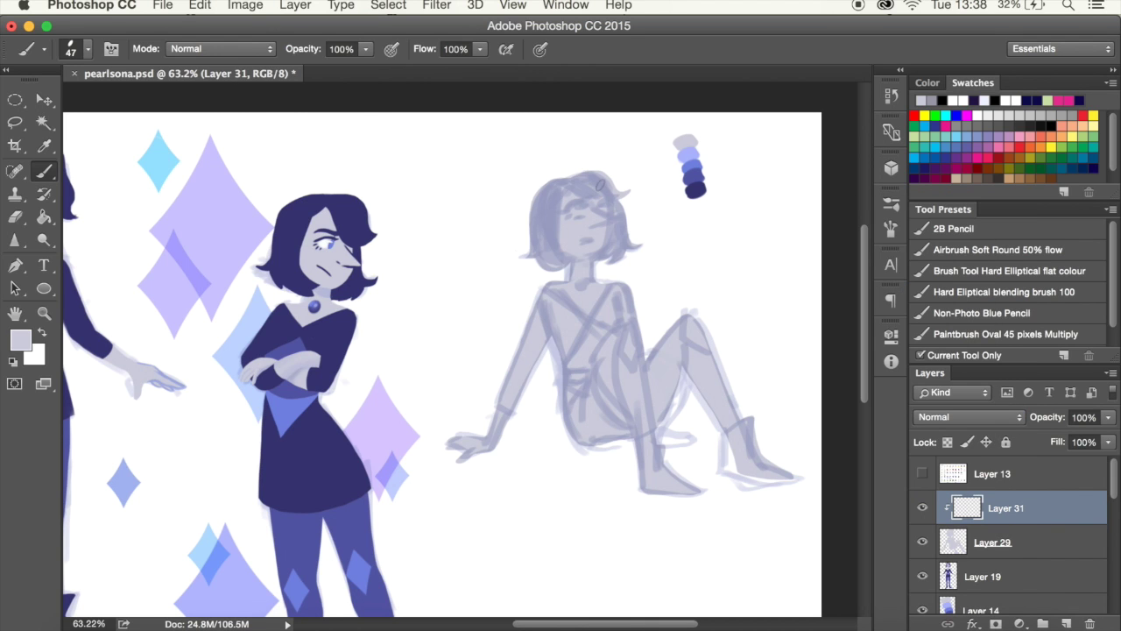
alt+click(694, 185)
key(ctrl+z)
mouse_move(571, 188)
mouse_down()
mouse_move(629, 191)
mouse_move(613, 197)
mouse_up()
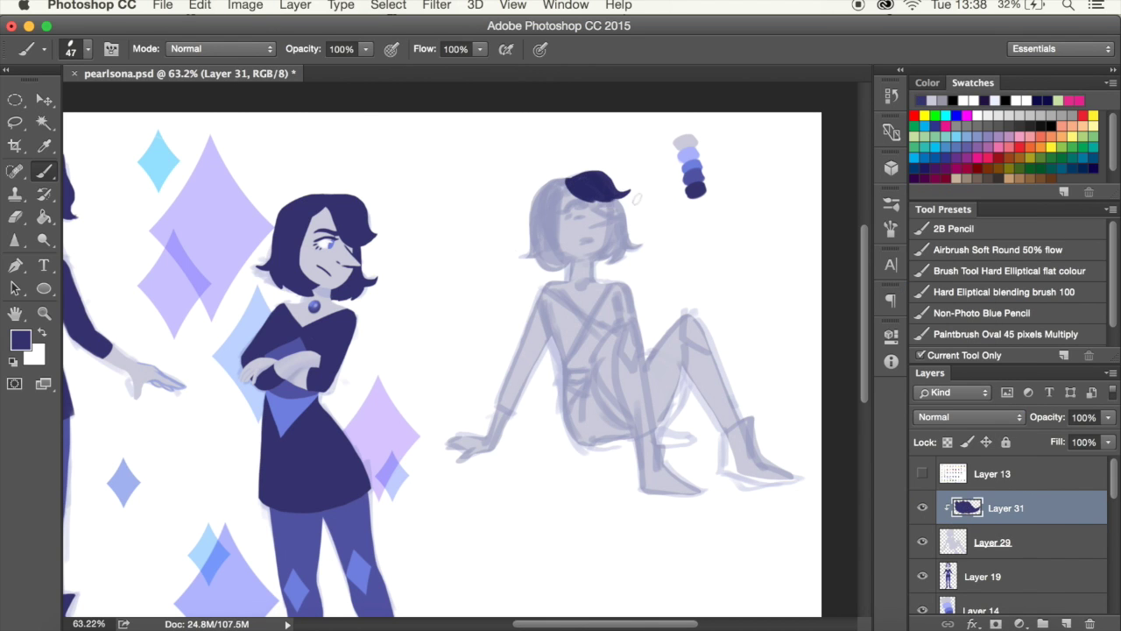
Paint navy hair strands on the left and right sides of the face down to the chin.
key(bracketleft)
key(bracketleft)
scroll(545, 203, up, 5)
drag(597, 151, 524, 232)
mouse_move(592, 160)
mouse_down()
mouse_move(574, 219)
mouse_move(569, 346)
mouse_move(611, 337)
mouse_move(517, 167)
mouse_move(574, 263)
mouse_move(551, 254)
mouse_up()
key(e)
key(b)
mouse_move(688, 200)
mouse_down()
mouse_move(671, 343)
mouse_move(745, 290)
mouse_up()
drag(732, 206, 780, 311)
mouse_move(714, 176)
mouse_down()
mouse_move(727, 302)
mouse_move(692, 326)
mouse_move(688, 272)
mouse_up()
Erase the right hair edge clean with a much smaller eraser.
key(e)
key(b)
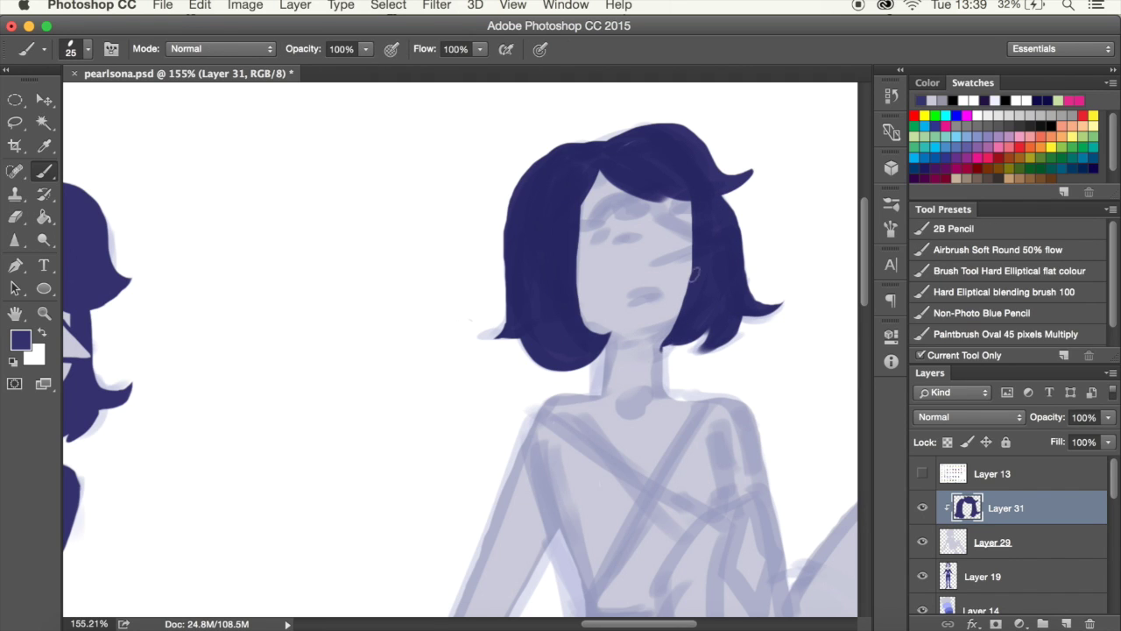
key(e)
drag(648, 329, 675, 243)
key(bracketleft)
key(bracketleft)
key(bracketleft)
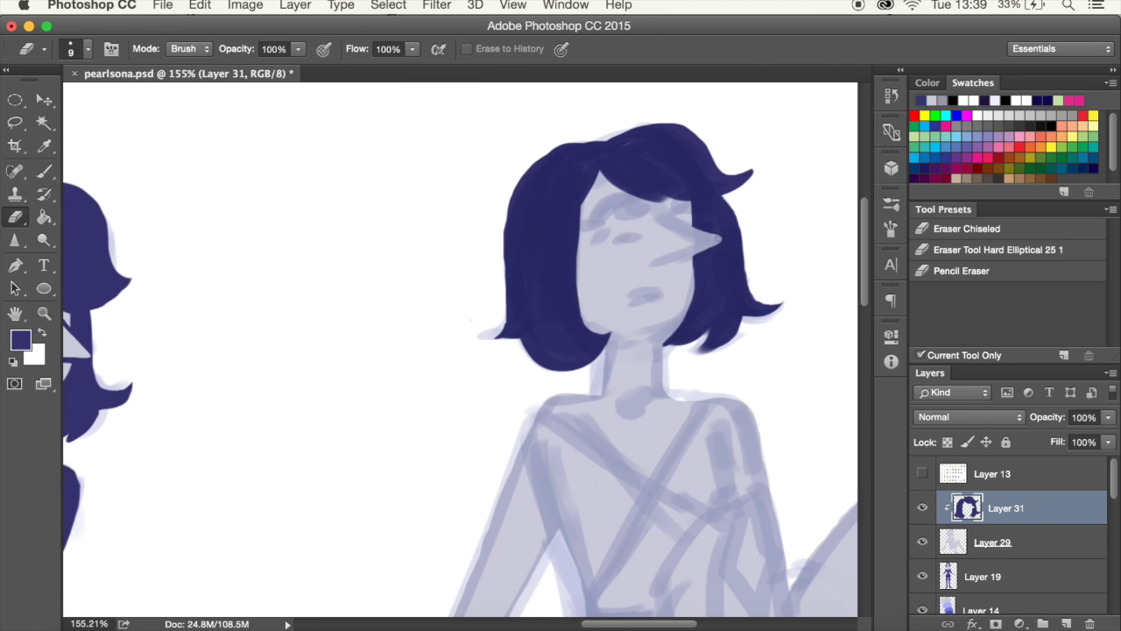
scroll(566, 256, right, 5)
key(b)
Draw two crossing navy straps over the chest with a 14 px brush.
click(70, 48)
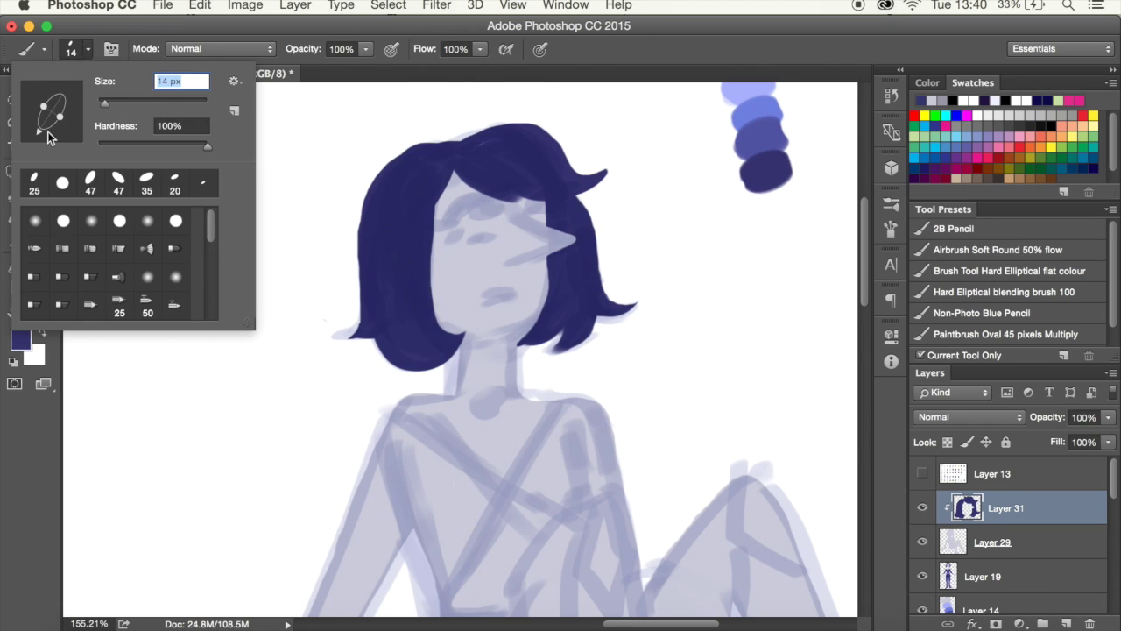
drag(52, 92, 42, 92)
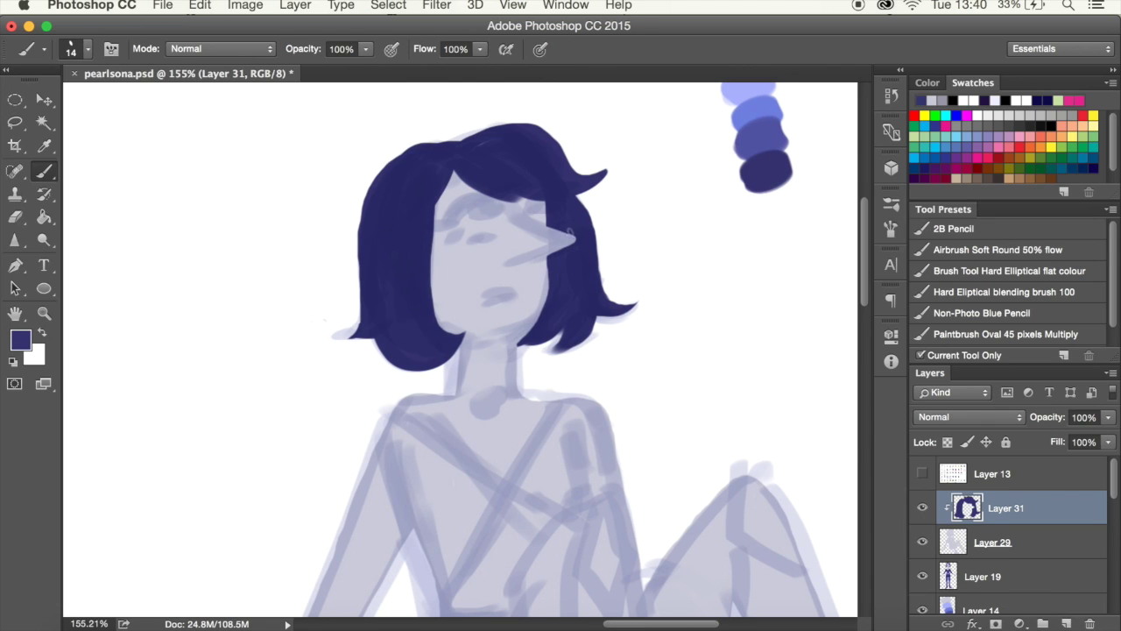
click(70, 48)
click(579, 226)
key(e)
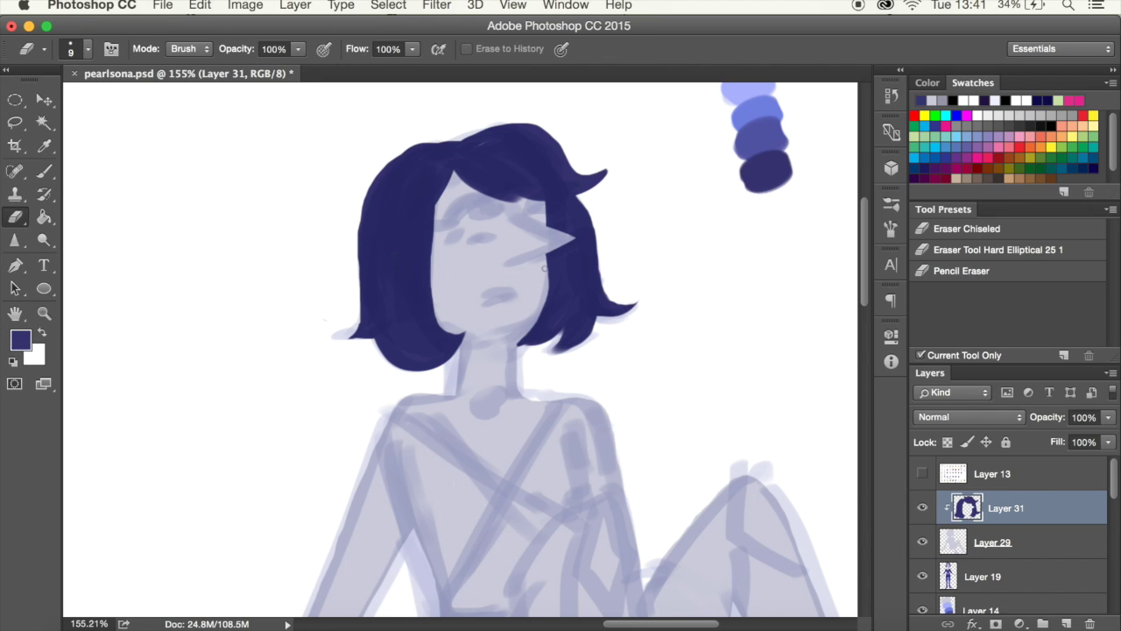
scroll(867, 309, down, 5)
key(b)
drag(554, 230, 445, 438)
drag(405, 229, 571, 340)
key(e)
key(b)
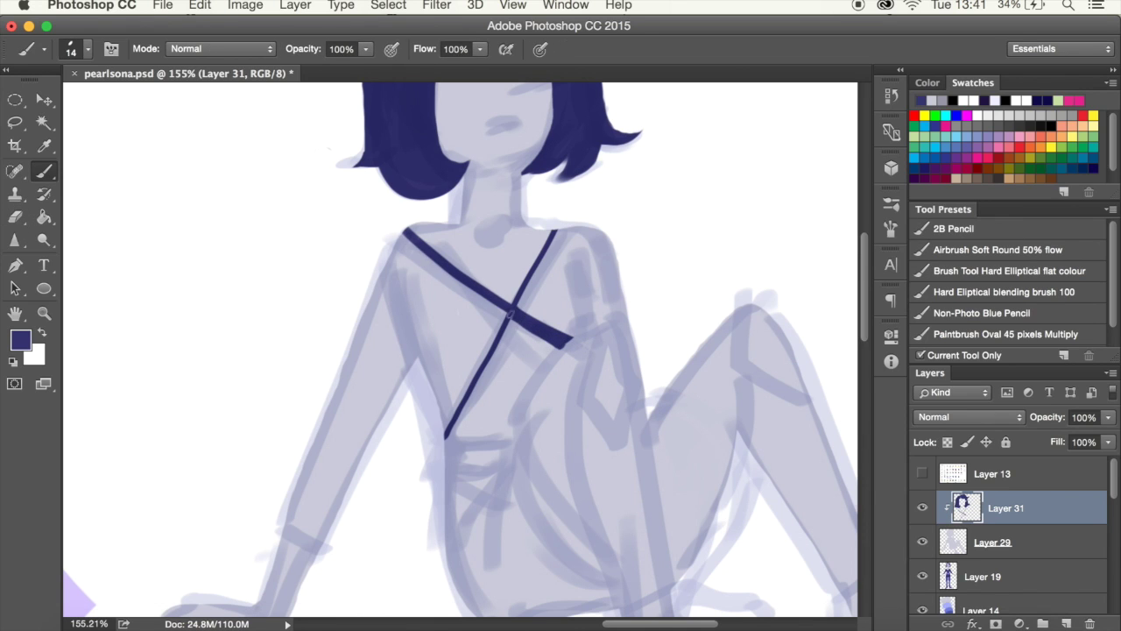
Paint a navy long sleeve and wrap top over the torso, erasing a stray light line.
drag(396, 238, 524, 324)
mouse_move(289, 537)
mouse_down()
mouse_move(323, 526)
mouse_move(349, 477)
mouse_move(412, 262)
mouse_up()
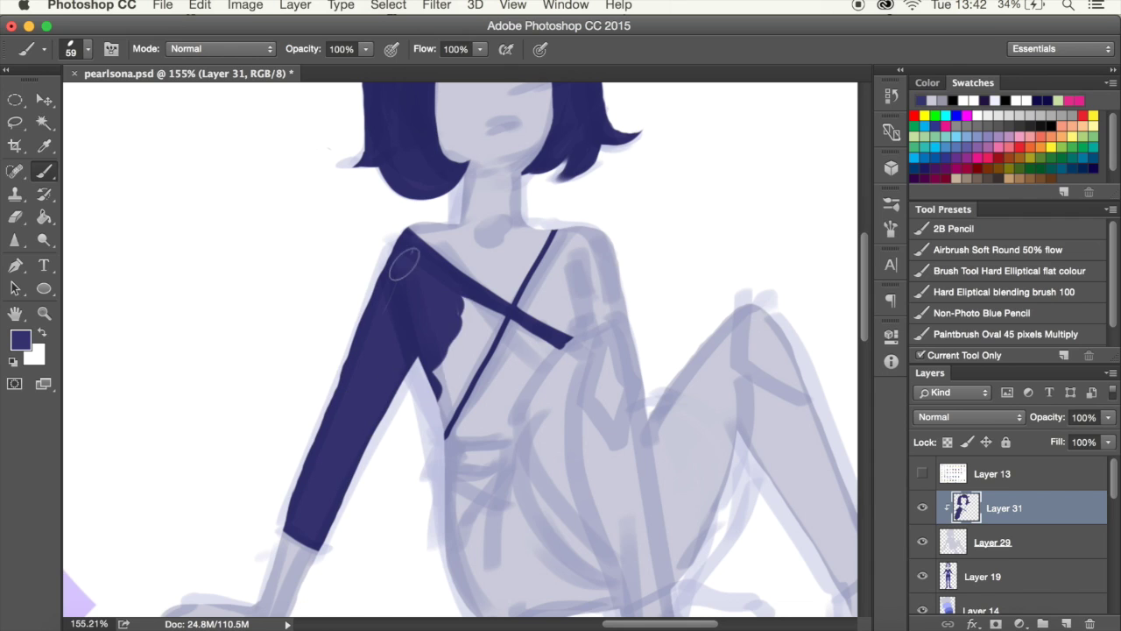
drag(438, 302, 473, 412)
drag(491, 315, 465, 412)
drag(456, 350, 565, 285)
drag(535, 236, 595, 333)
drag(596, 236, 627, 315)
click(88, 49)
drag(499, 329, 455, 408)
key(e)
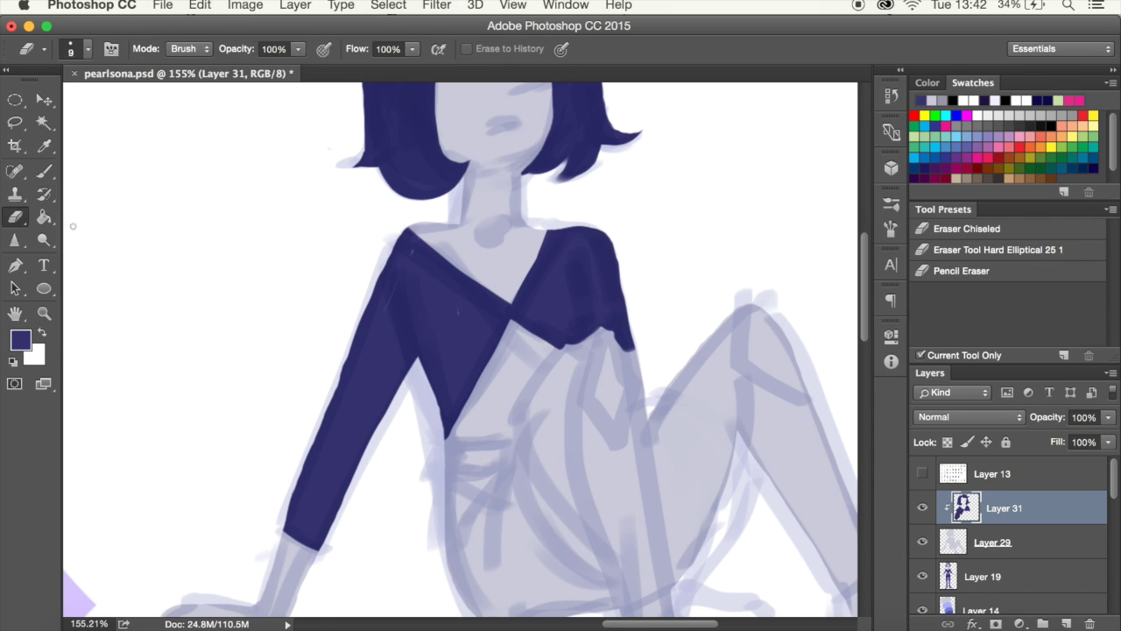
drag(508, 320, 480, 366)
key(b)
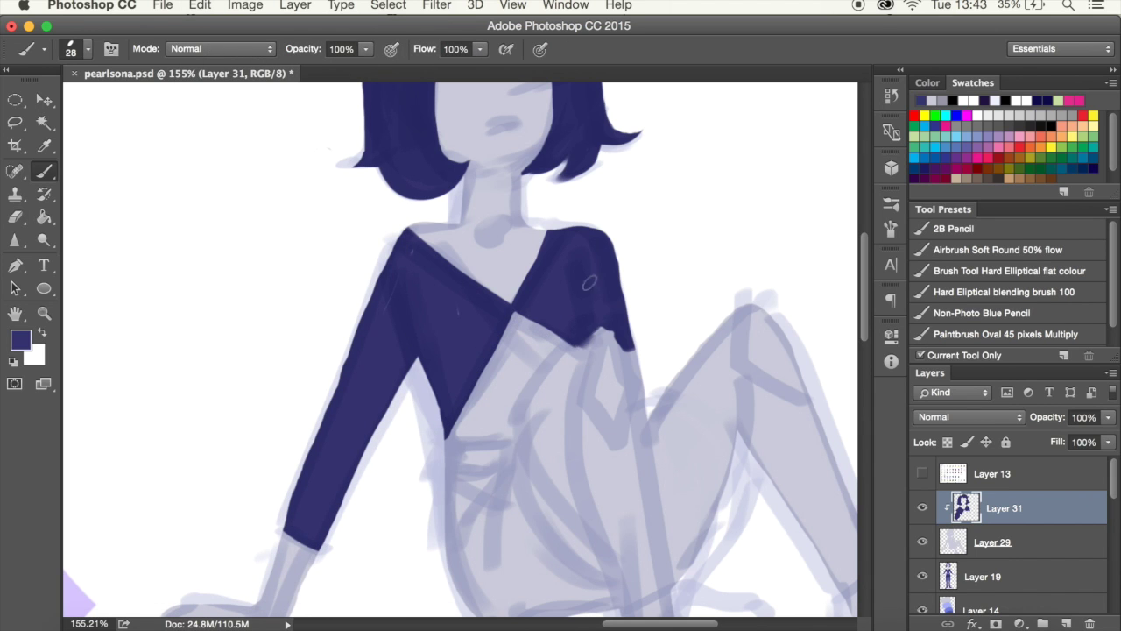
Fill the thigh, knee and the white gap inside the thigh with navy.
scroll(483, 323, up, 3)
scroll(438, 306, down, 10)
mouse_move(419, 259)
mouse_down()
mouse_move(355, 274)
mouse_move(366, 377)
mouse_up()
mouse_move(423, 225)
mouse_down()
mouse_move(430, 298)
mouse_move(547, 399)
mouse_up()
mouse_move(412, 272)
mouse_down()
mouse_move(368, 430)
mouse_move(552, 411)
mouse_up()
drag(367, 288, 411, 350)
Trim the navy overflow along the raised knee's edge with a size 9 eraser.
key(e)
drag(427, 247, 420, 233)
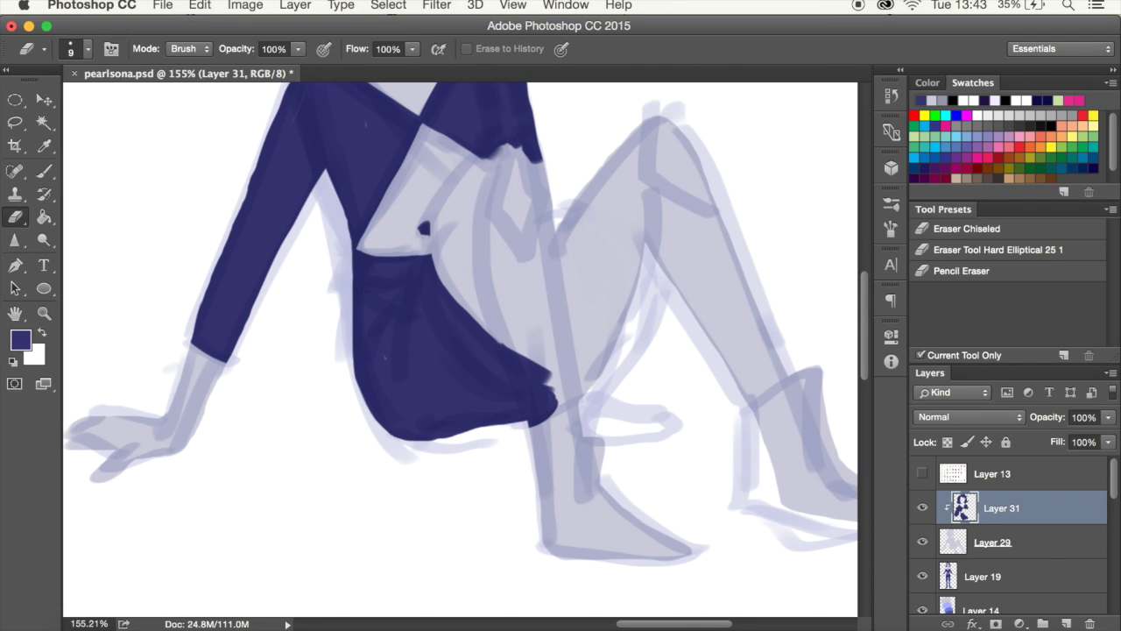
drag(516, 358, 531, 427)
drag(521, 355, 515, 366)
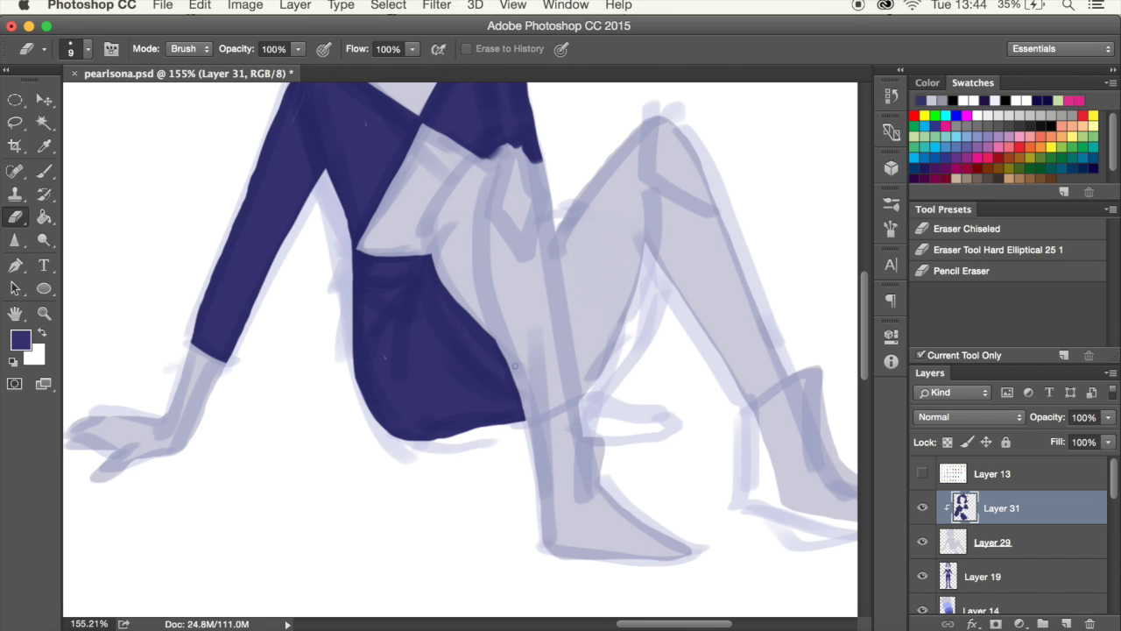
key(b)
key(alt+bracketleft)
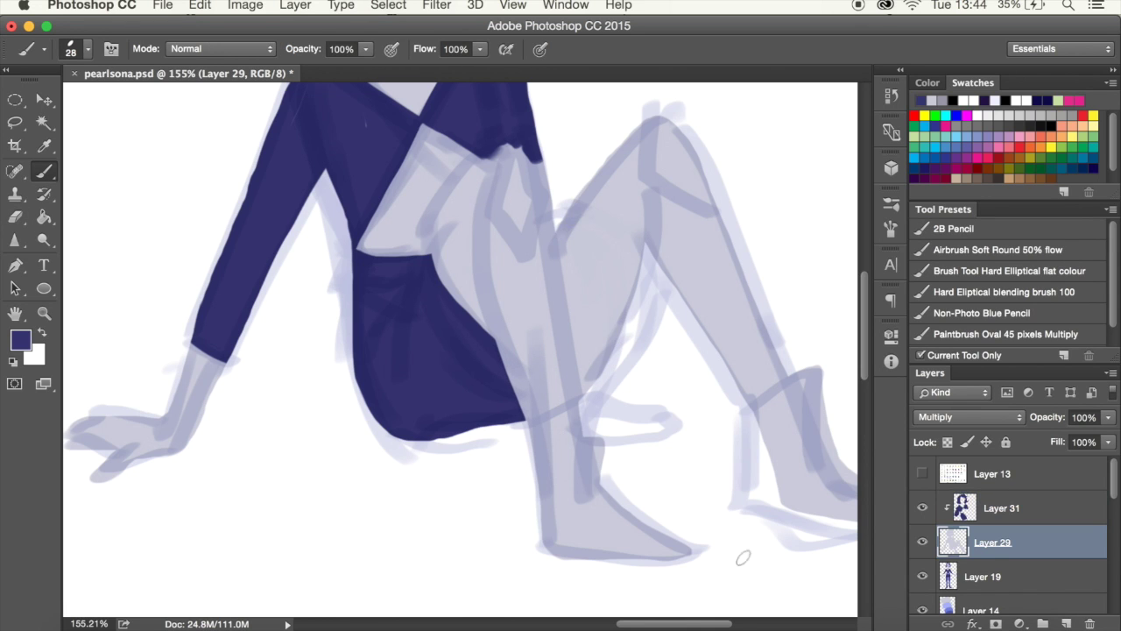
Paint medium-blue strokes onto the figure, then pick a light lavender for the collar edge.
scroll(258, 204, left, 10)
alt+click(258, 205)
scroll(259, 204, right, 10)
drag(460, 250, 495, 188)
mouse_move(508, 254)
mouse_down()
mouse_move(530, 175)
mouse_move(535, 219)
mouse_move(534, 131)
mouse_move(550, 188)
mouse_up()
alt+click(611, 210)
On Layer 31, paint the medium-blue panel below the collar and tidy its edge with navy.
key(alt+bracketright)
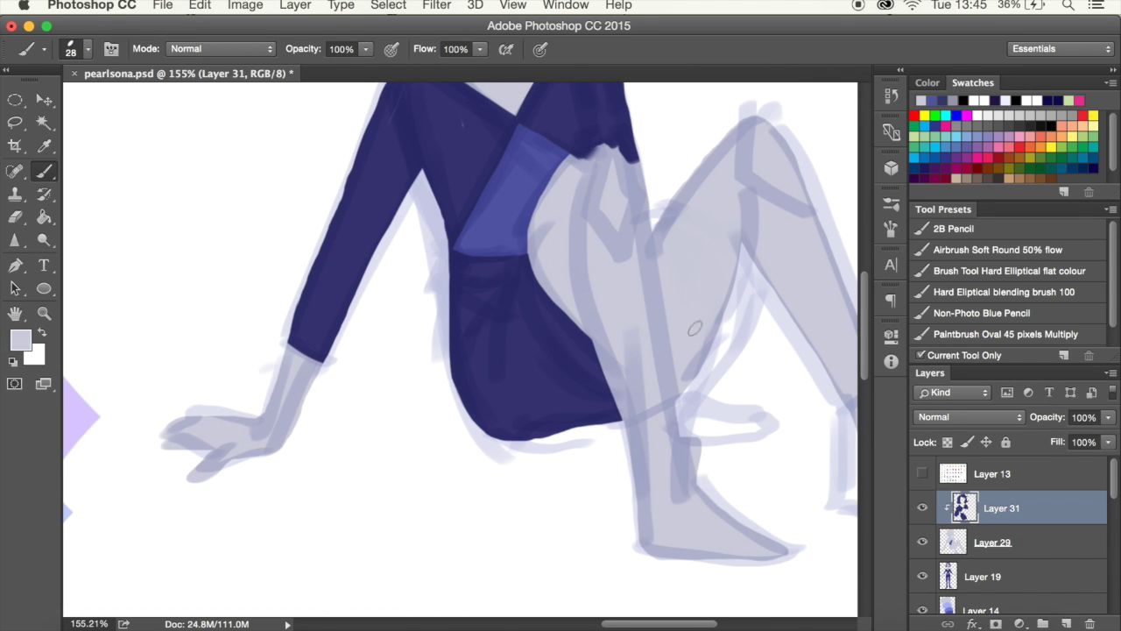
scroll(496, 538, left, 10)
alt+click(350, 359)
scroll(457, 252, right, 10)
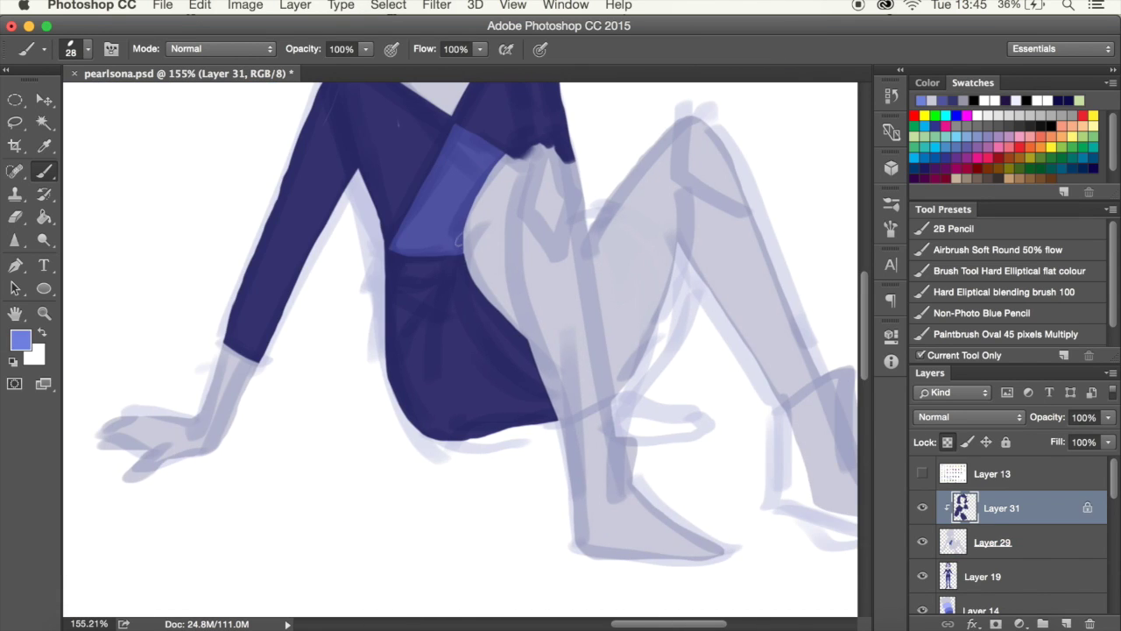
drag(422, 311, 439, 265)
alt+click(368, 228)
drag(389, 235, 388, 263)
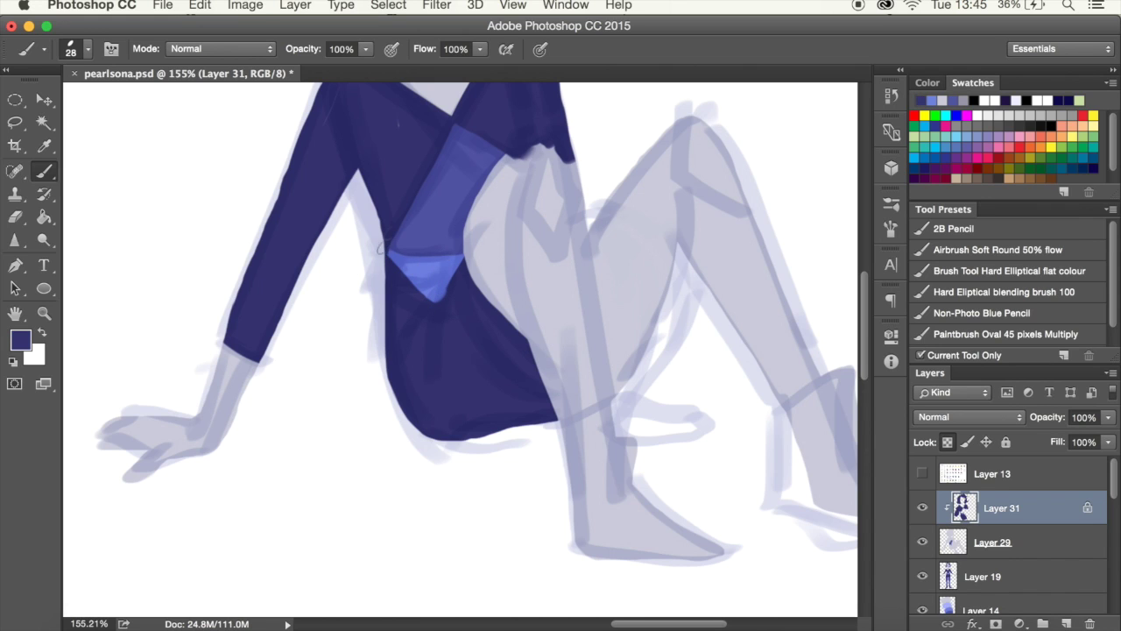
Paint the light-blue triangle with a 7 px brush, then sample navy and set the brush to 38 px.
alt+click(417, 259)
click(88, 49)
text(7)
key(Return)
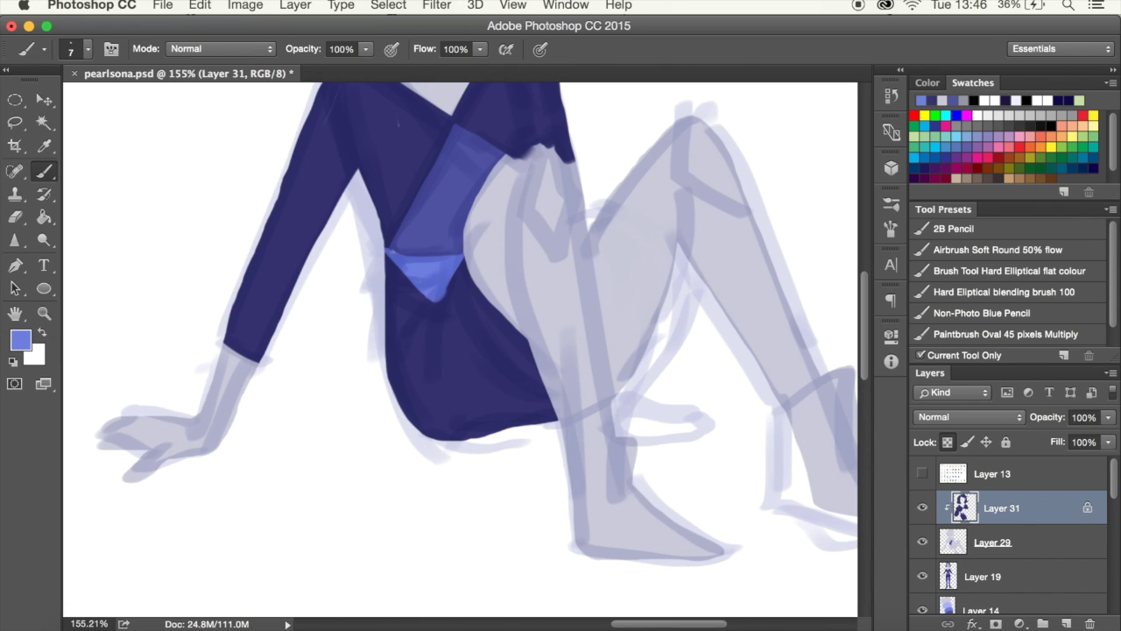
alt+click(451, 301)
click(71, 48)
text(38)
key(Return)
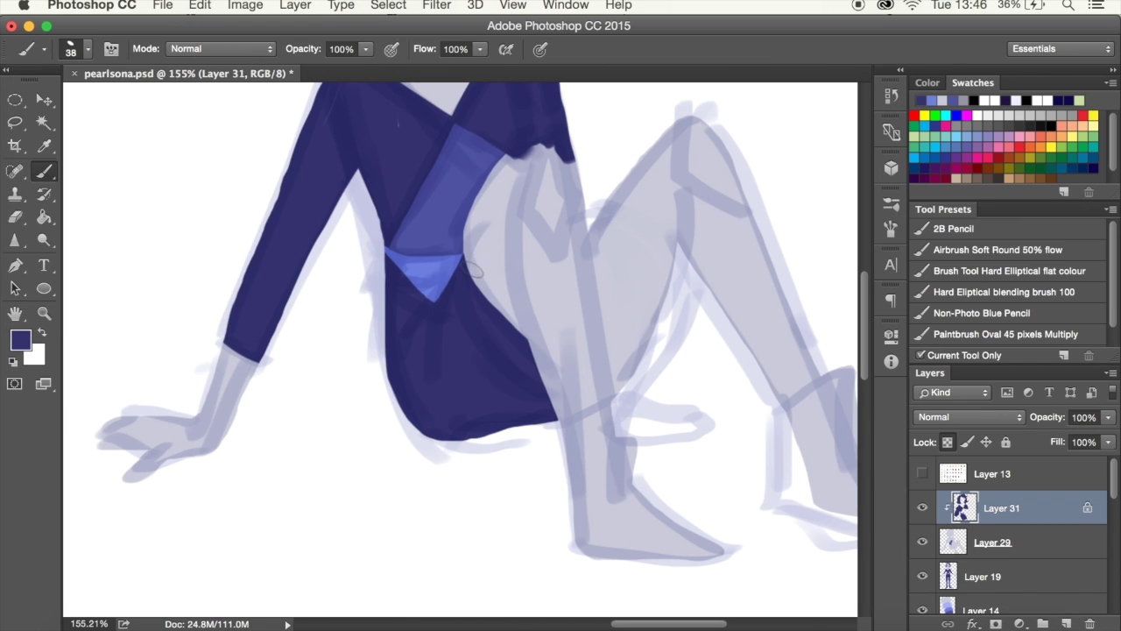
Pick a lighter blue, then briefly fade the dress layer to 41% to check the sketch and undo it.
scroll(570, 211, up, 5)
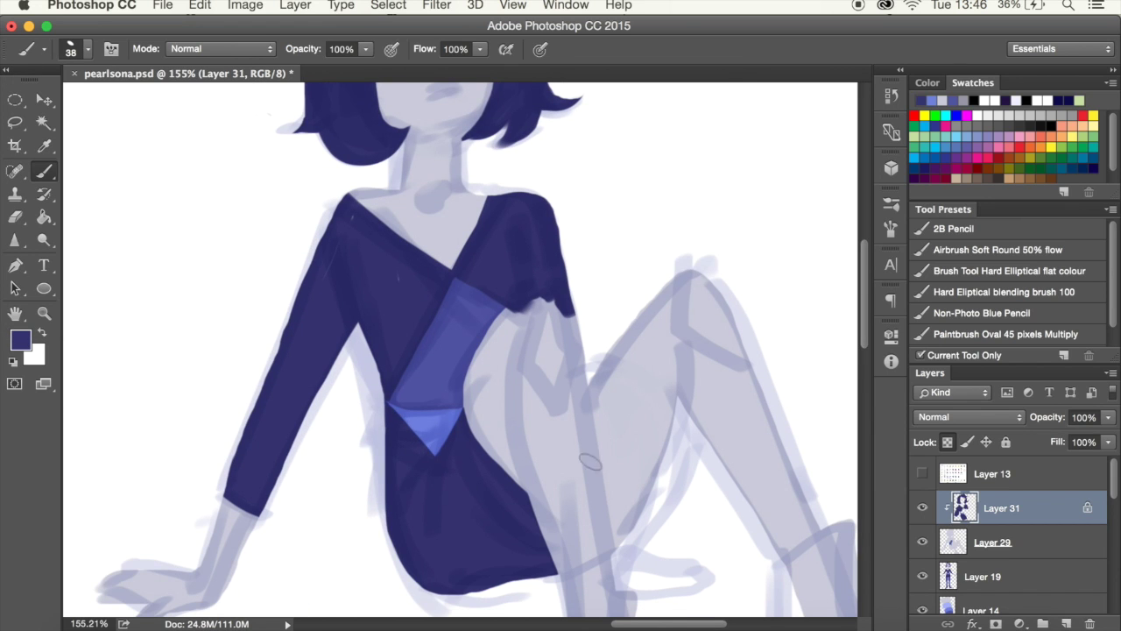
scroll(521, 486, right, 5)
alt+click(263, 386)
click(71, 49)
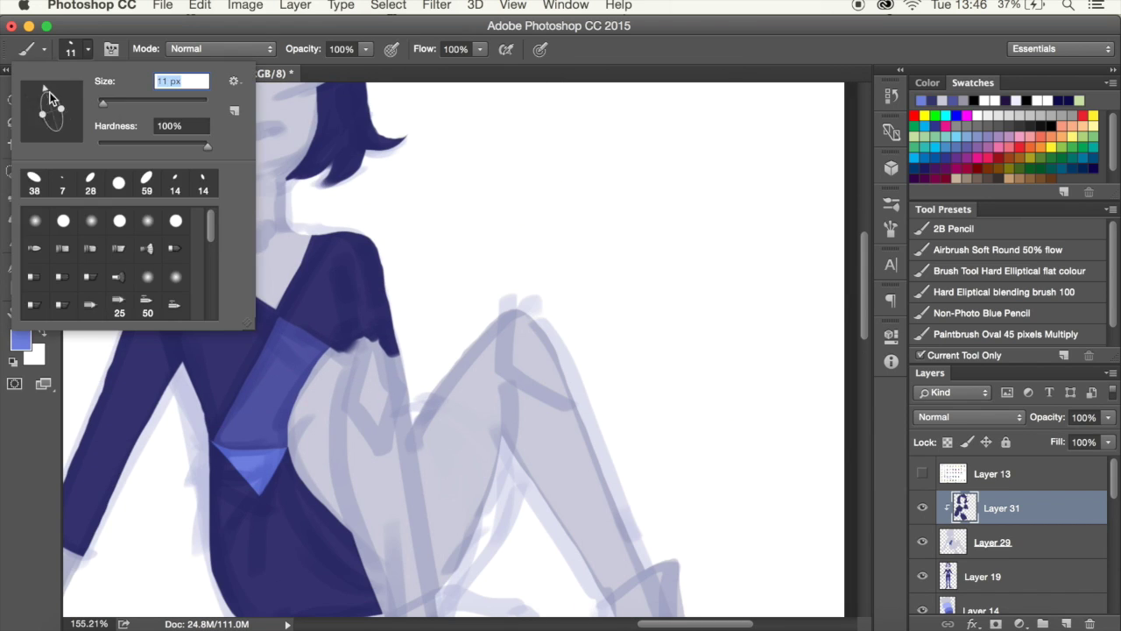
key(Escape)
key(e)
click(1108, 417)
drag(1113, 438, 1058, 438)
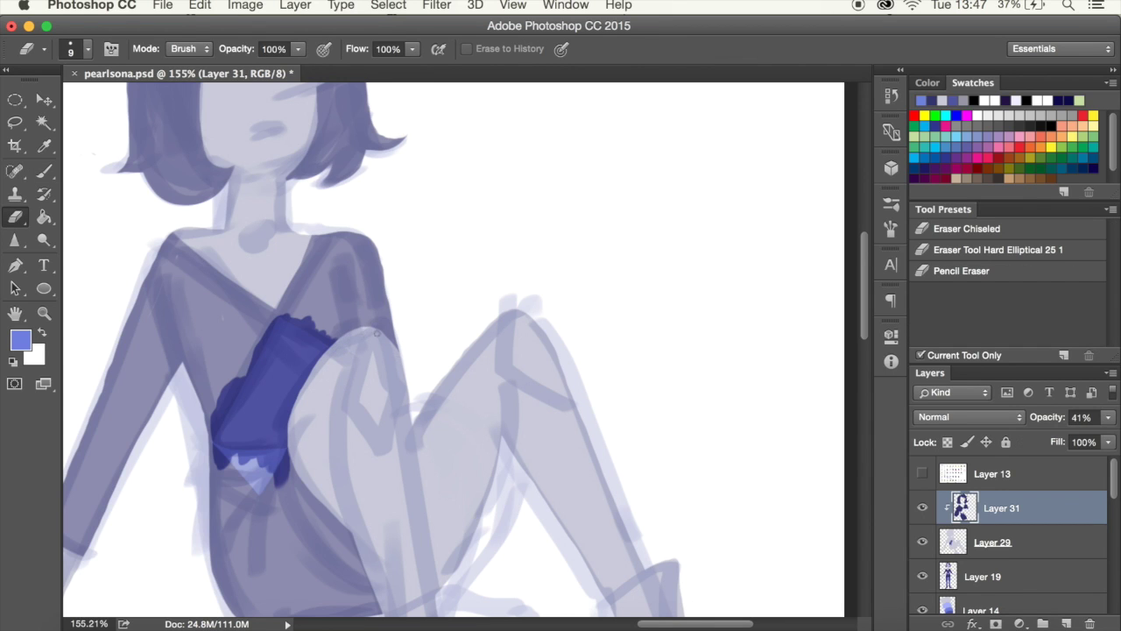
key(ctrl+z)
Brush dark navy along the inner leg and thigh gap, then erase part of those strokes.
scroll(395, 346, down, 5)
key(b)
mouse_move(433, 245)
mouse_down()
mouse_move(417, 410)
mouse_move(438, 446)
mouse_up()
drag(413, 291, 440, 450)
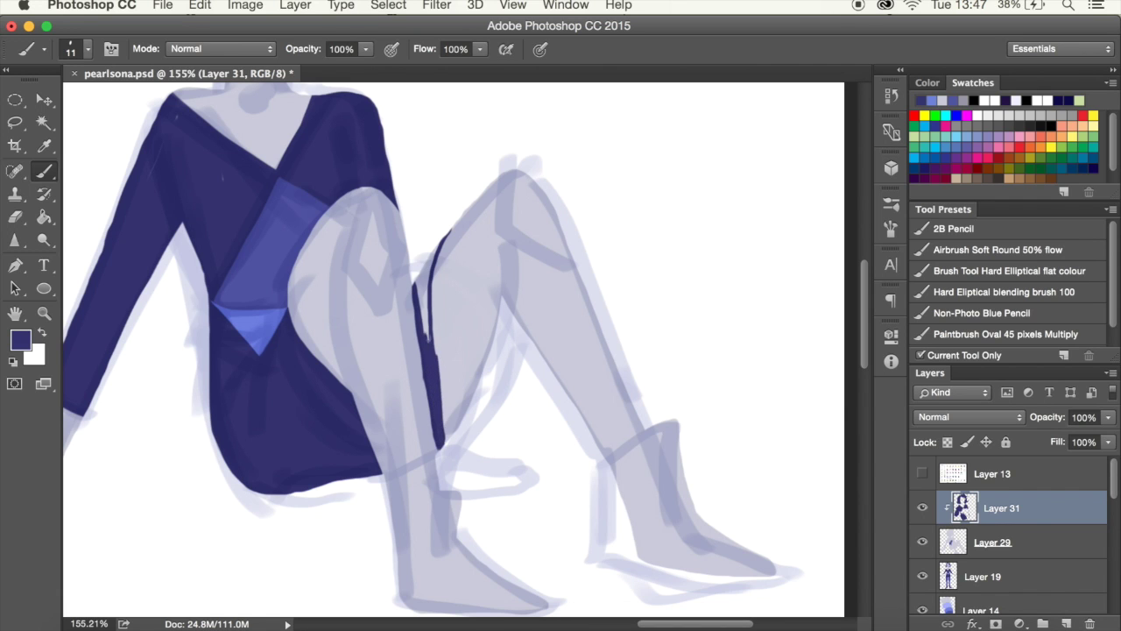
drag(436, 246, 419, 350)
key(e)
click(70, 48)
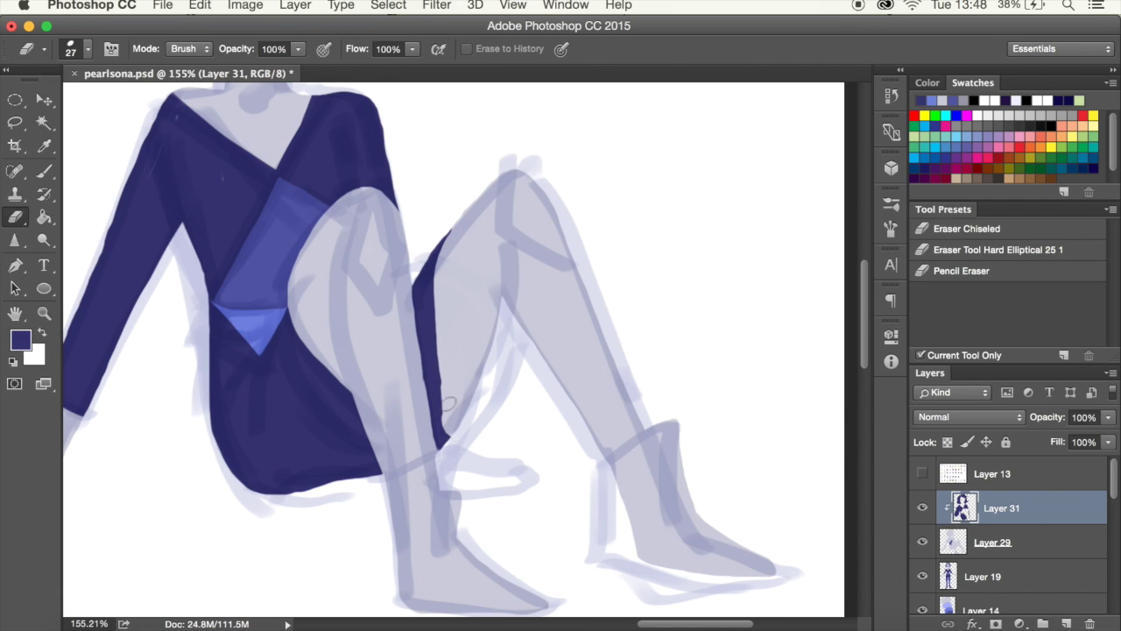
drag(442, 303, 438, 443)
drag(422, 385, 418, 298)
Fade the dress layer to 54% and erase the stray dark stroke on the inner leg.
key(v)
key(b)
click(70, 48)
key(Escape)
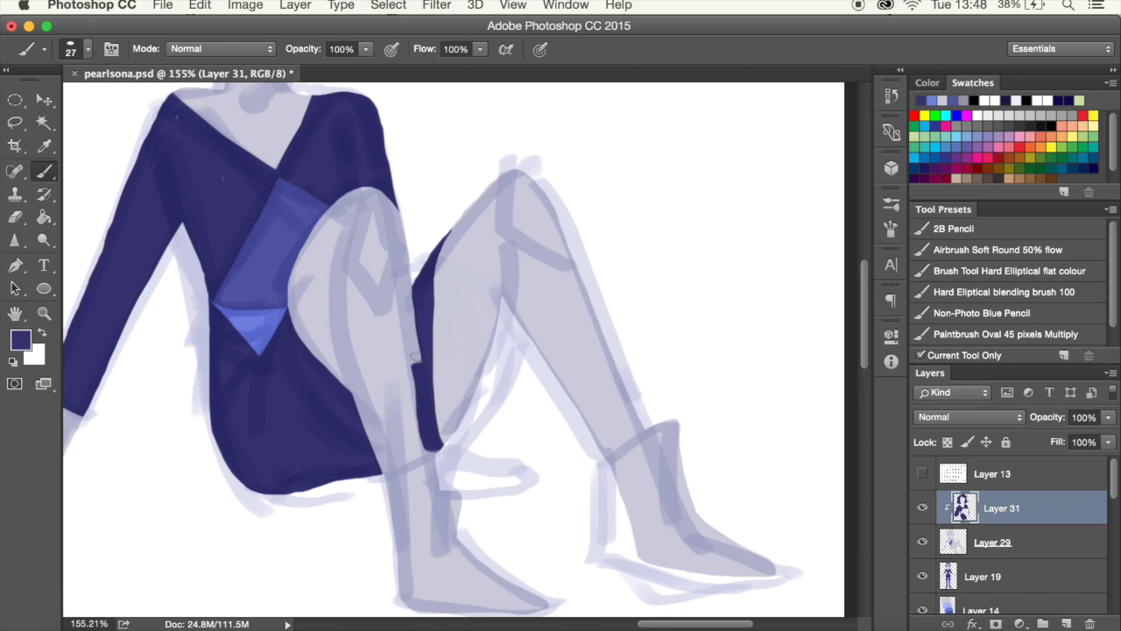
drag(1108, 417, 1095, 434)
key(e)
drag(408, 289, 428, 464)
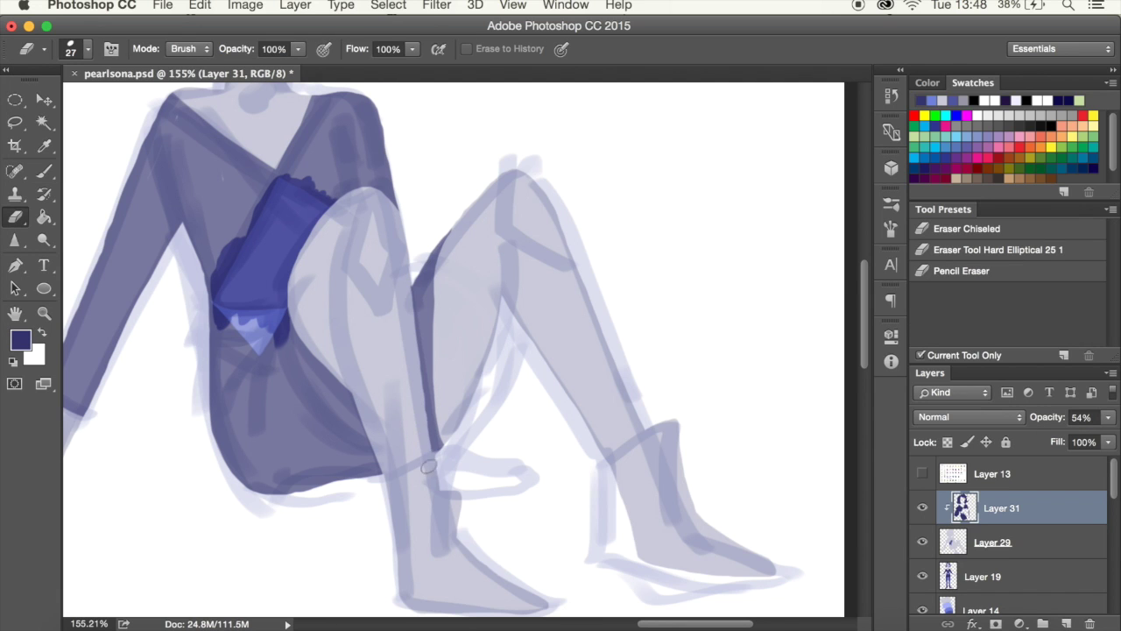
drag(1108, 417, 1117, 443)
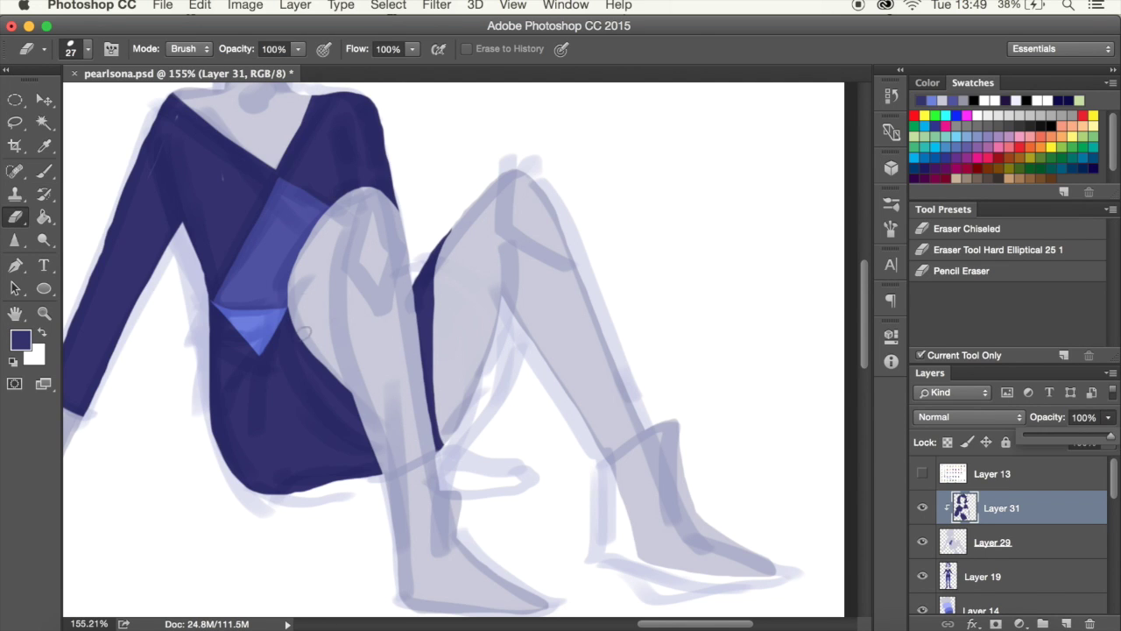
scroll(863, 293, up, 3)
Paint the left shoe dark navy and start the right shoe at the ankle.
scroll(788, 394, down, 2)
scroll(684, 490, down, 10)
scroll(701, 560, down, 5)
scroll(722, 616, down, 3)
scroll(639, 398, up, 8)
key(b)
mouse_move(416, 329)
mouse_down()
mouse_move(482, 333)
mouse_move(478, 386)
mouse_move(552, 430)
mouse_up()
drag(439, 430, 565, 432)
mouse_move(668, 257)
mouse_down()
mouse_move(697, 249)
mouse_move(692, 303)
mouse_move(797, 390)
mouse_up()
Add clipped Layer 32 for the leggings and pick a medium blue.
key(ctrl+shift+alt+n)
scroll(708, 358, up, 3)
scroll(613, 289, up, 5)
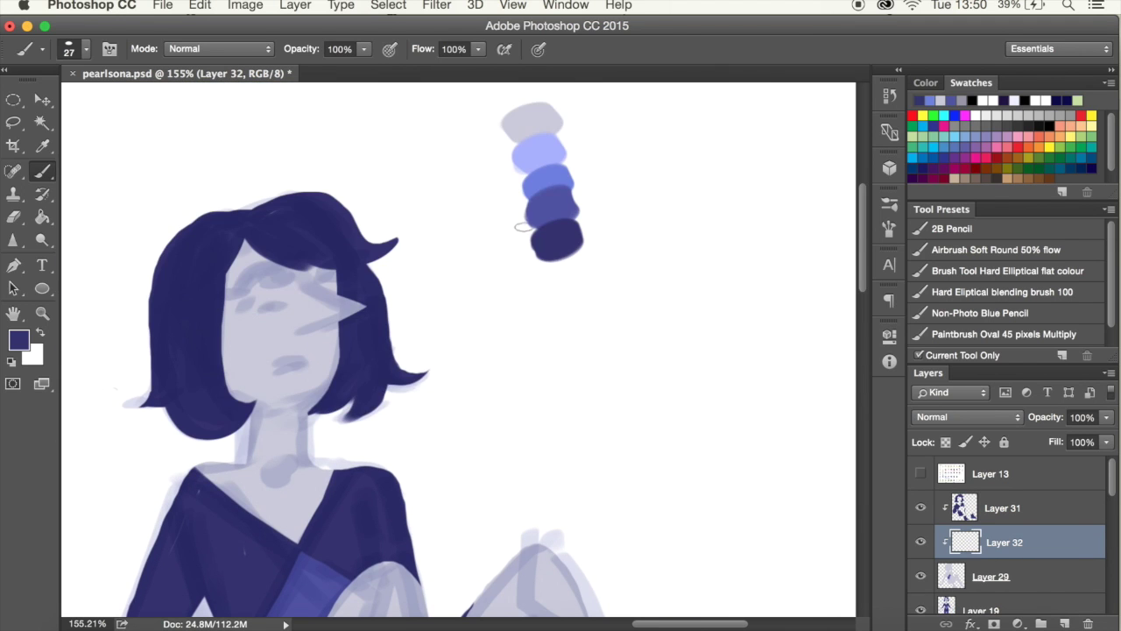
alt+click(526, 223)
scroll(526, 263, down, 10)
scroll(363, 343, down, 5)
scroll(849, 324, up, 5)
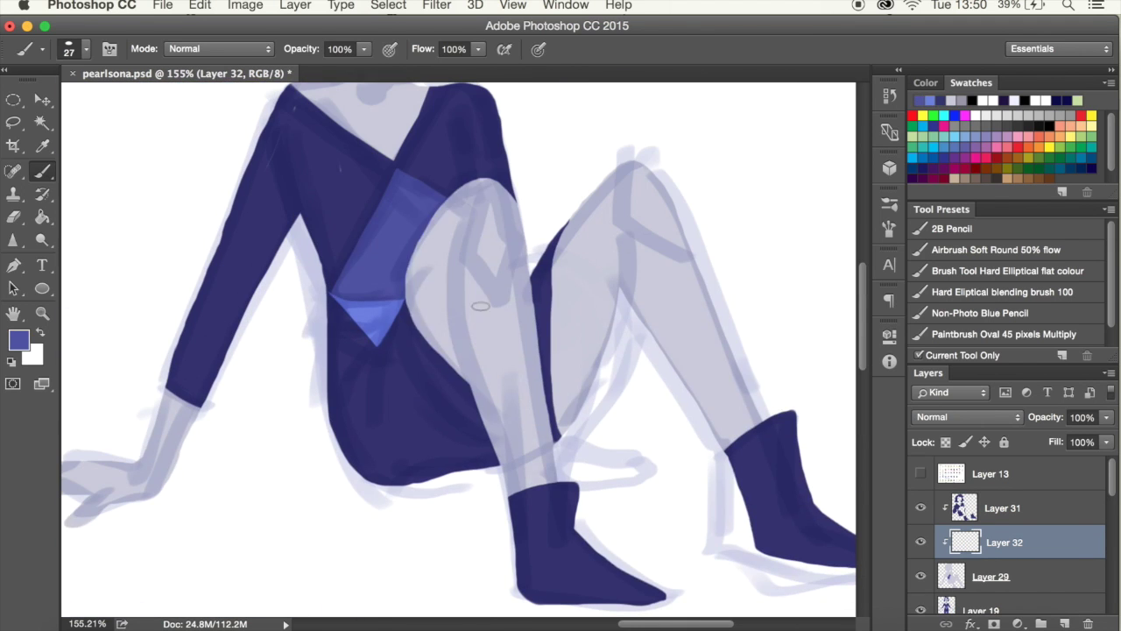
Paint both legs medium blue, thigh to shin.
drag(412, 342, 517, 189)
drag(434, 237, 513, 438)
mouse_move(535, 495)
mouse_down()
mouse_move(517, 245)
mouse_move(478, 368)
mouse_up()
mouse_move(556, 433)
mouse_down()
mouse_move(582, 196)
mouse_move(692, 341)
mouse_up()
drag(674, 263, 754, 429)
drag(692, 324, 701, 447)
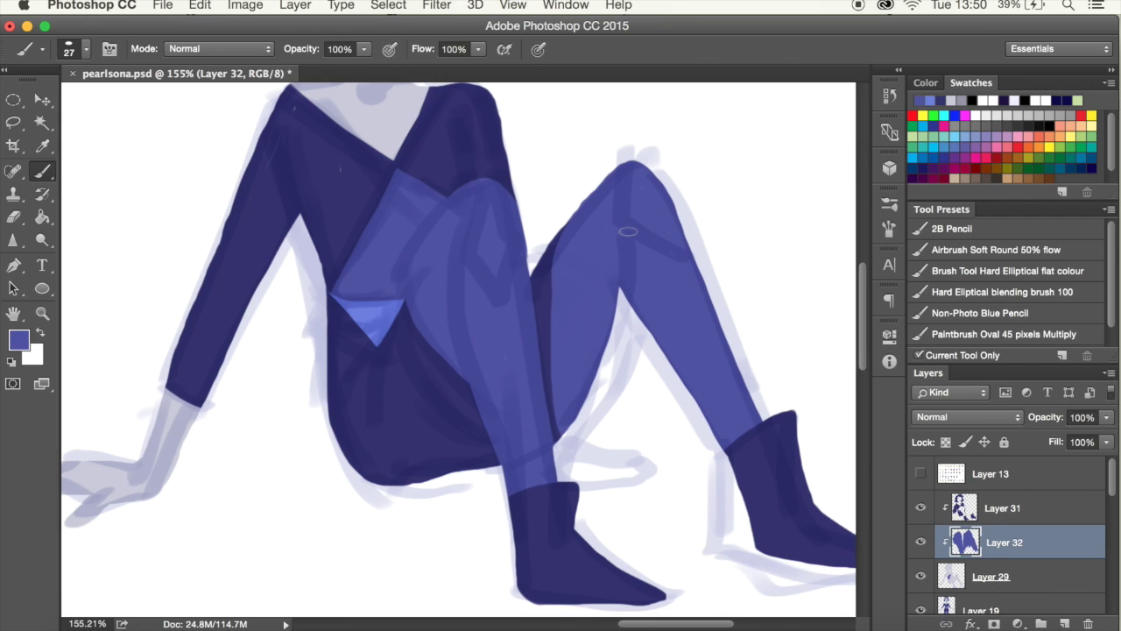
scroll(438, 351, up, 5)
scroll(438, 350, down, 5)
Add light-blue diamonds on the left and right knees with a resized brush.
drag(631, 162, 679, 214)
click(86, 48)
drag(486, 176, 500, 289)
drag(480, 234, 493, 263)
alt+click(504, 285)
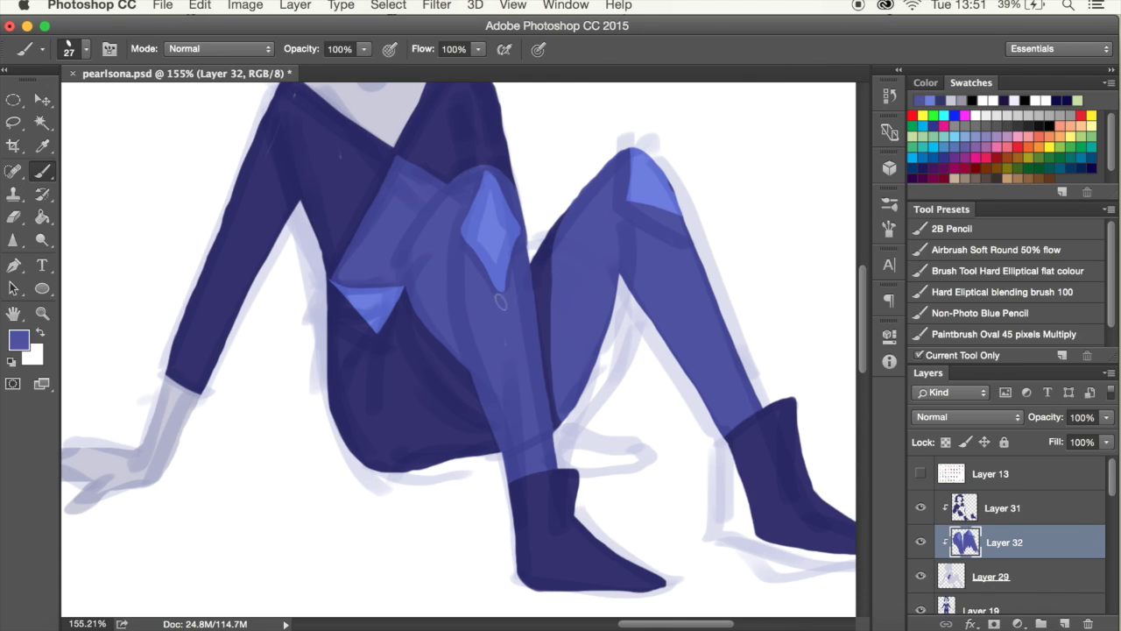
alt+click(652, 180)
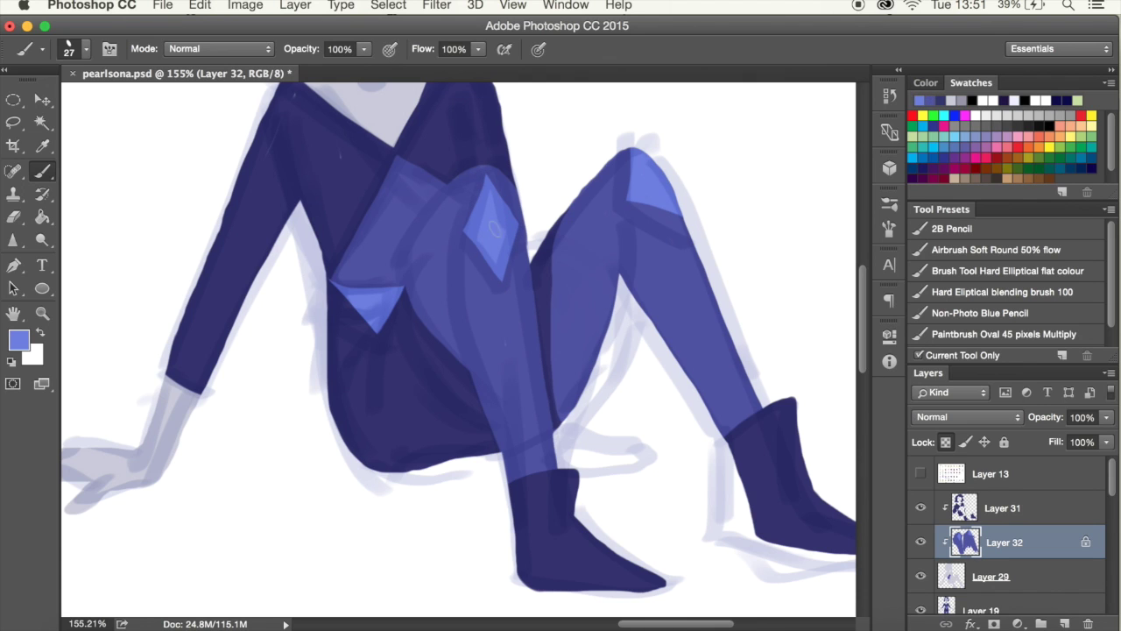
On Layer 29, darken the right leg's inner edge with a sampled darker blue.
scroll(653, 180, up, 3)
click(999, 576)
alt+click(544, 298)
drag(539, 287, 545, 337)
right_click(565, 247)
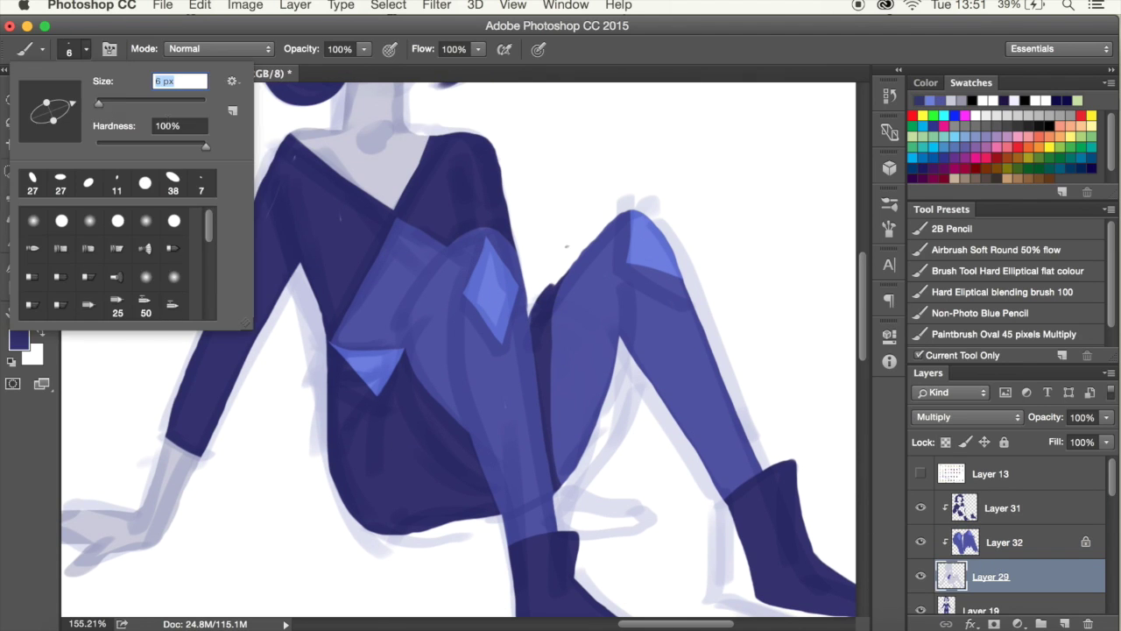
Shrink the brush to 12 px and set the leggings Layer 32 opacity to 62%, 79%, then 93%.
drag(106, 103, 100, 103)
key(Return)
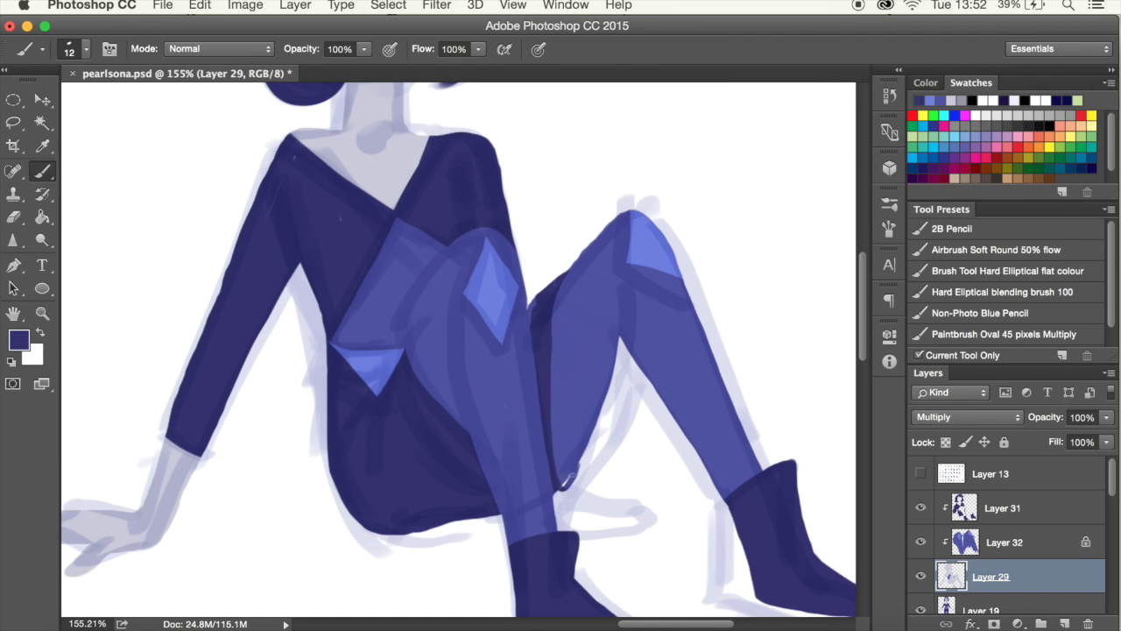
click(1004, 542)
click(1107, 417)
drag(1111, 448, 1076, 448)
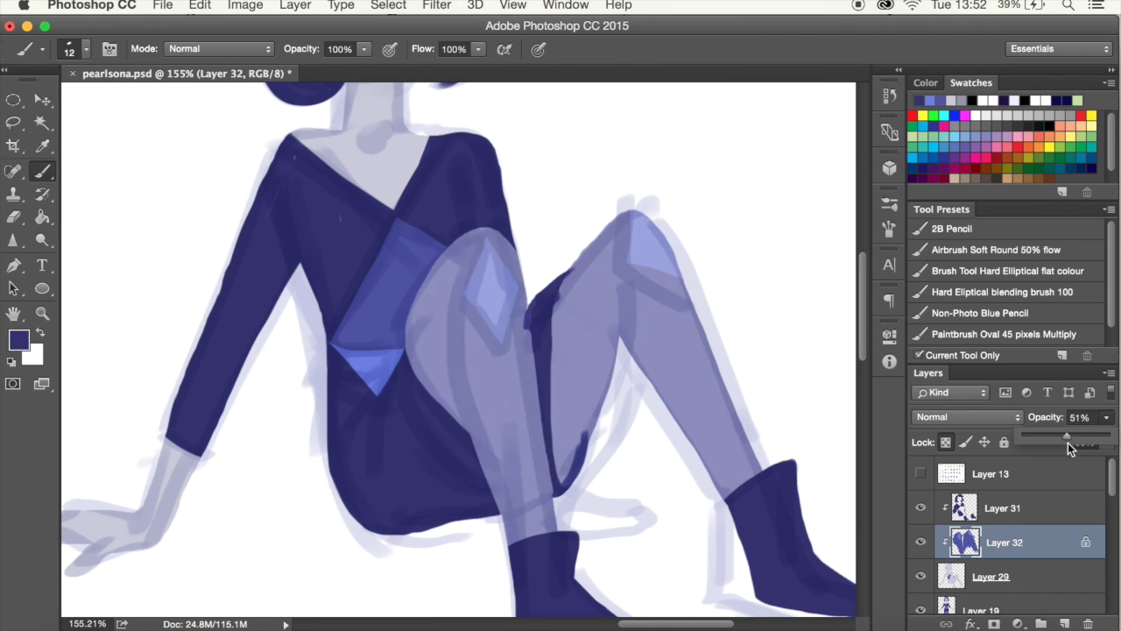
key(e)
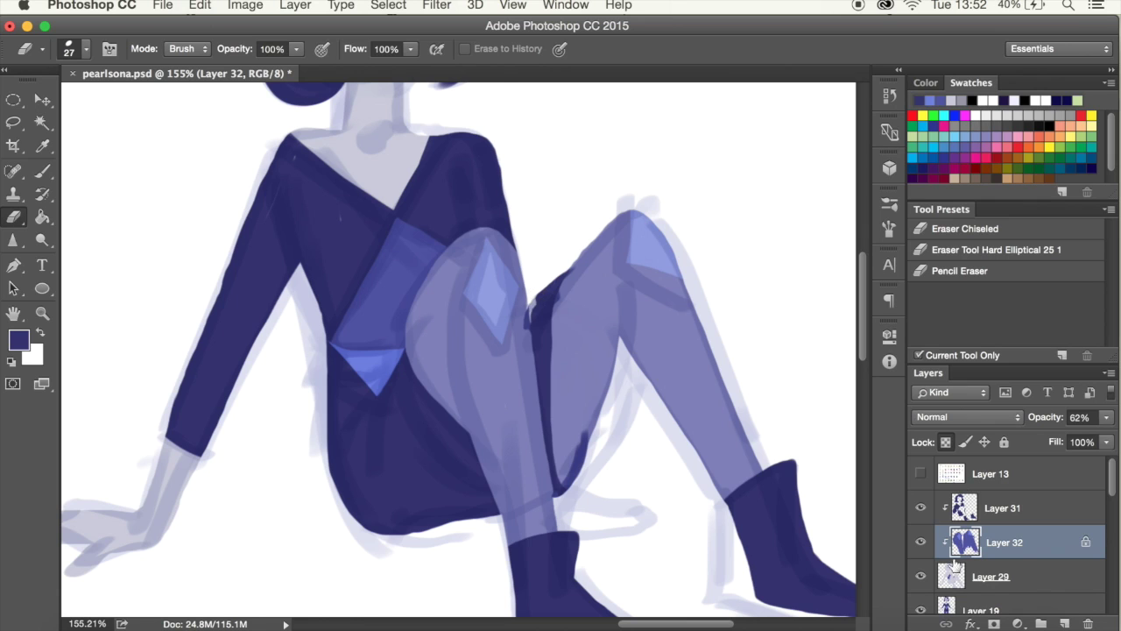
click(1106, 417)
mouse_move(1076, 448)
mouse_down()
mouse_move(1092, 452)
mouse_move(1083, 449)
mouse_up()
click(1107, 417)
drag(1071, 436, 1103, 435)
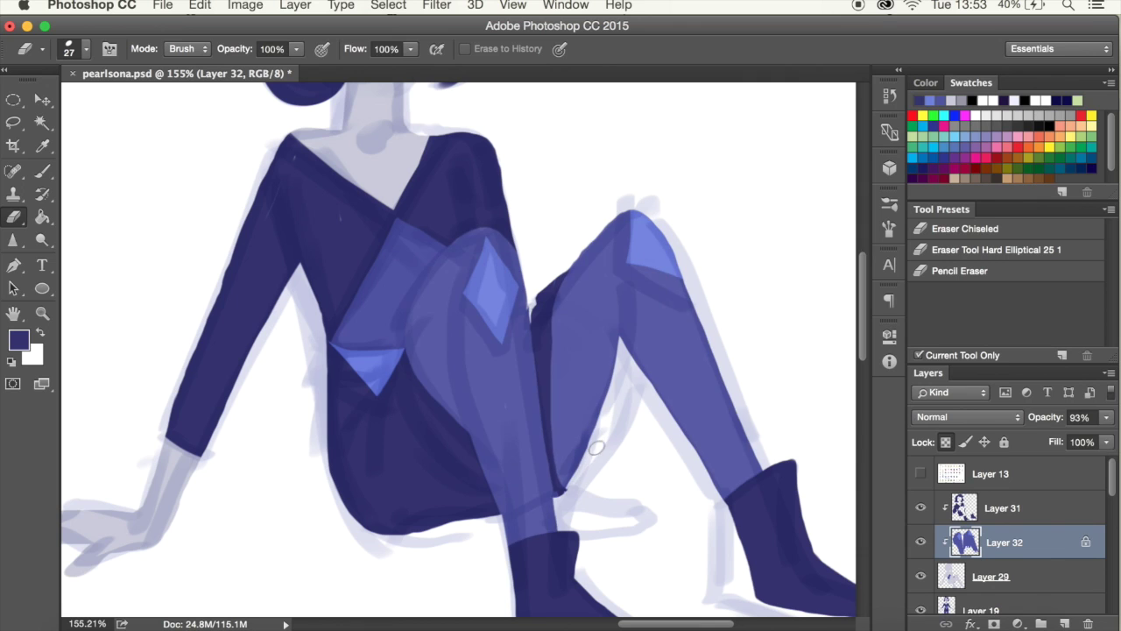
Switch between Layers 29 and 31, toggling between brush and eraser.
key(alt+bracketleft)
key(b)
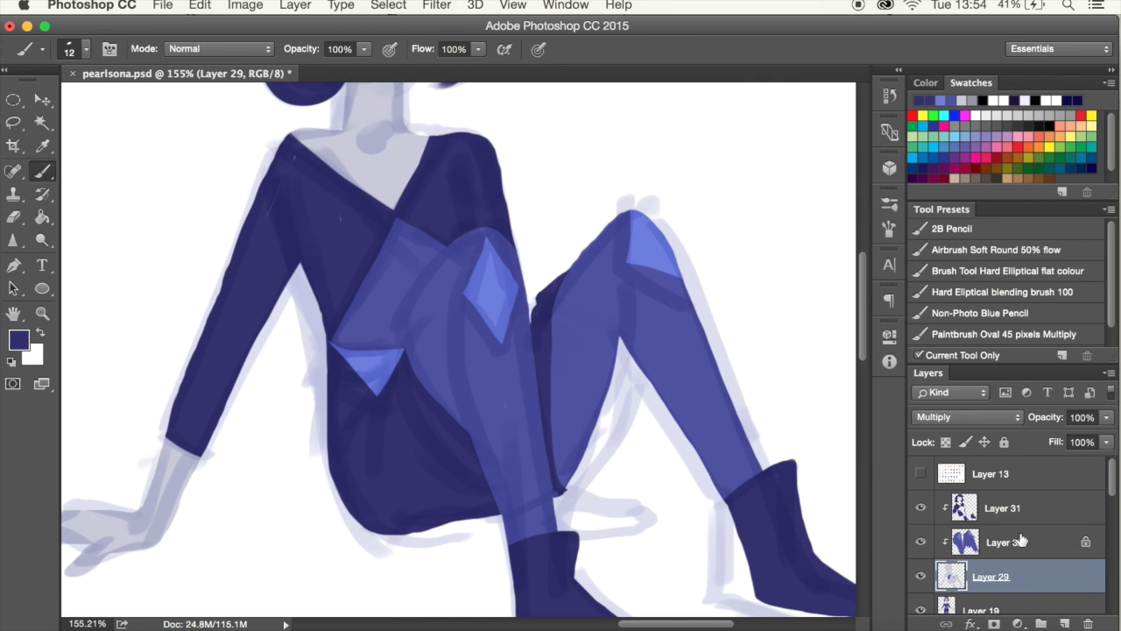
click(971, 506)
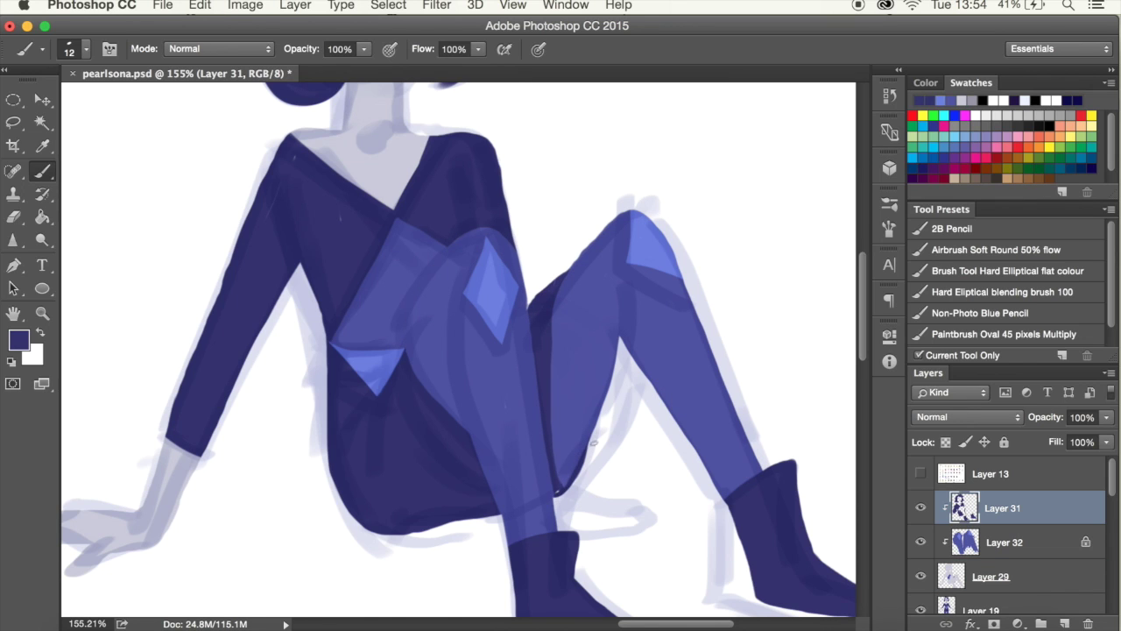
key(e)
super+click(660, 570)
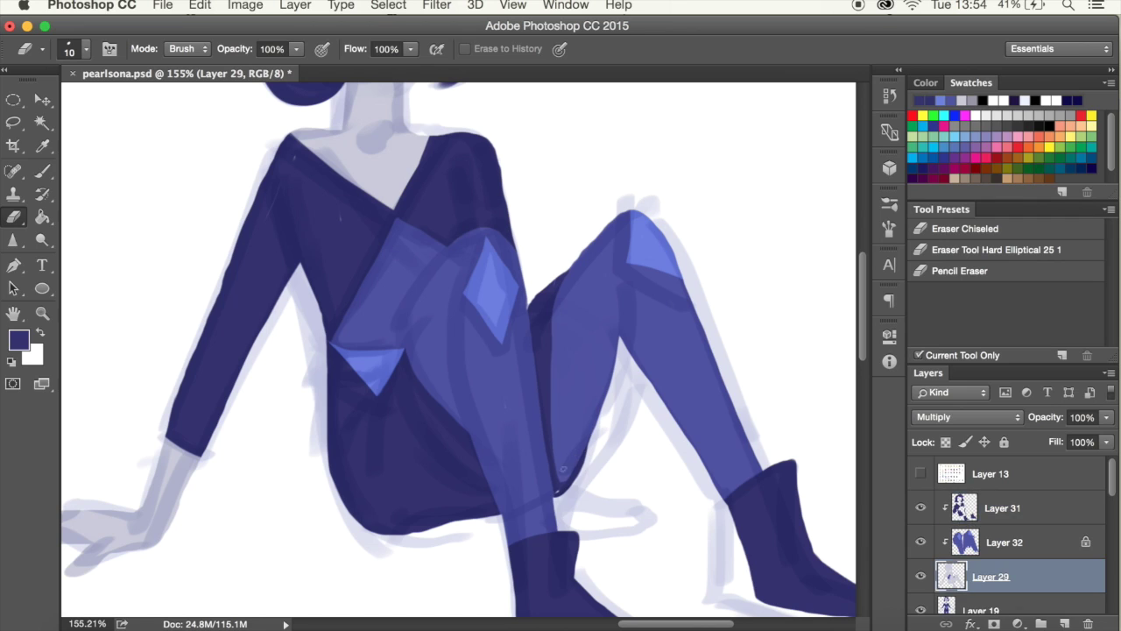
key(b)
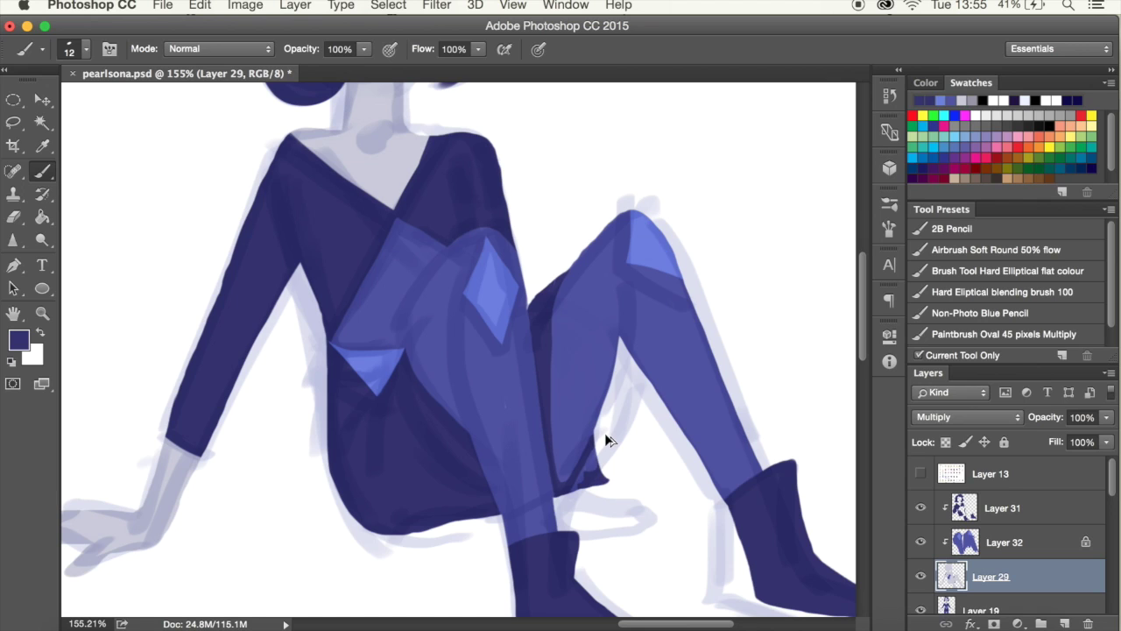
key(ctrl+z)
key(e)
Erase the stray dark stroke along the lower leg edge on Layer 29.
drag(590, 443, 574, 477)
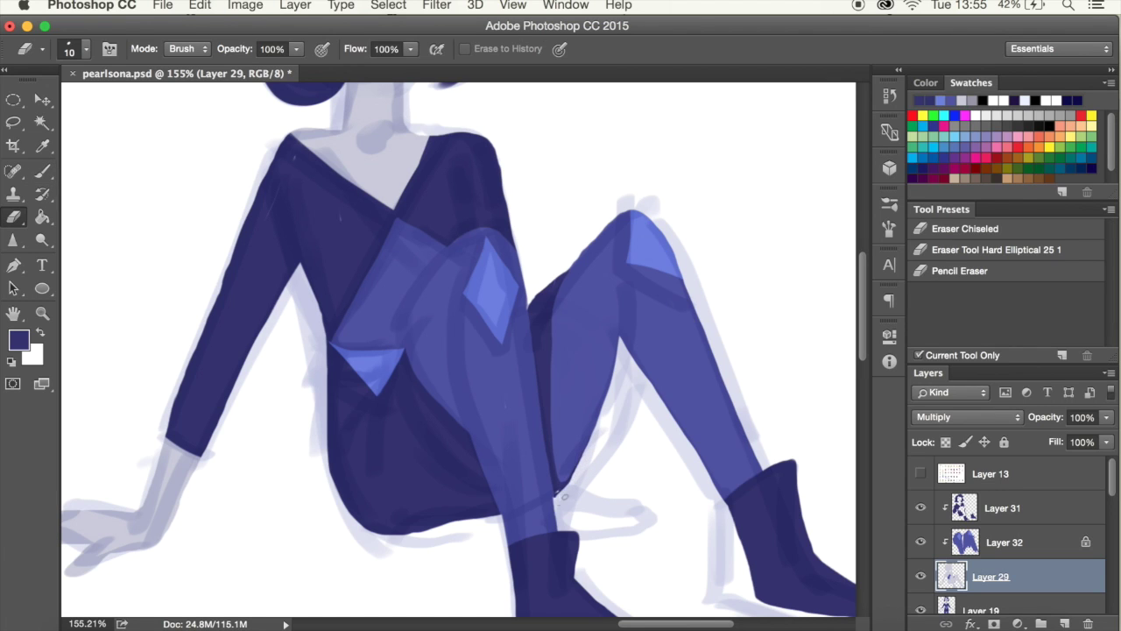
key(b)
right_click(575, 368)
key(Escape)
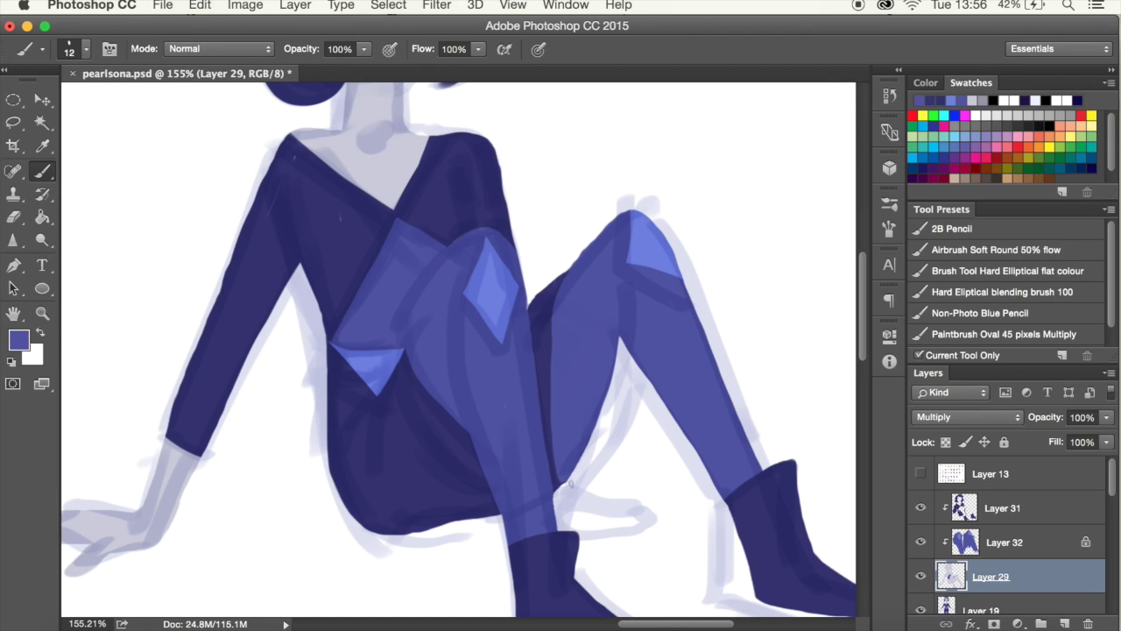
key(e)
ctrl+alt+right_click(558, 481)
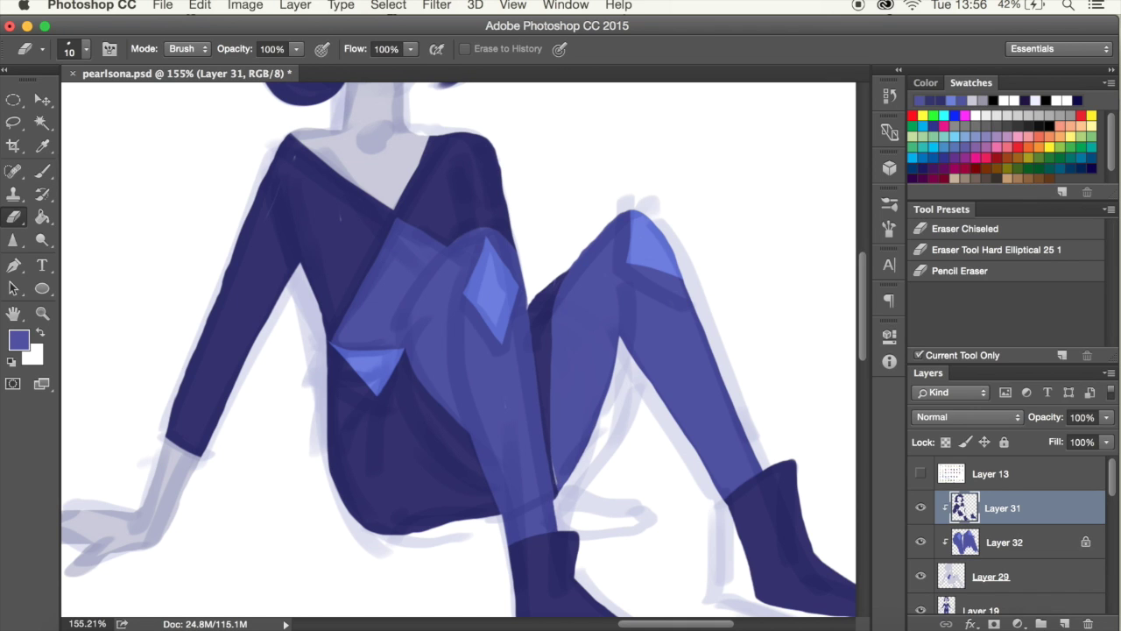
Cycle the working layer through Layers 32, 29, 32 and 31.
click(963, 541)
key(b)
click(964, 576)
click(956, 536)
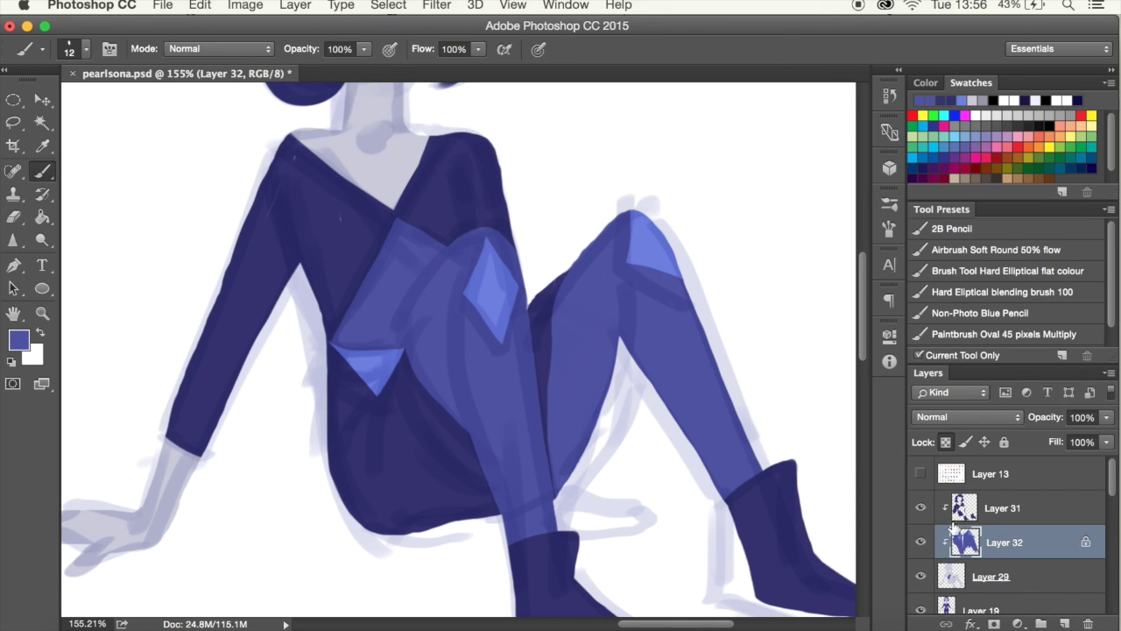
click(963, 508)
scroll(866, 321, up, 5)
scroll(866, 321, down, 3)
Zoom out to the whole drawing, toggle the sketch layer off and on, and add Layer 33.
key(z)
drag(526, 263, 483, 230)
click(920, 608)
click(920, 608)
click(1064, 623)
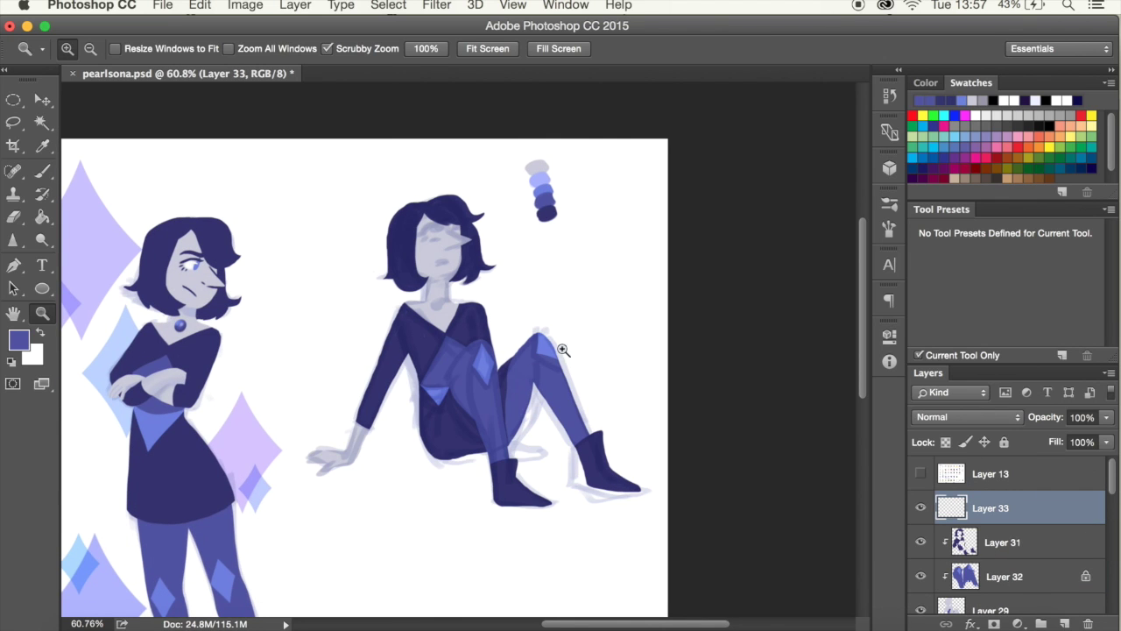
Paint dark lines inside the seated figure's leg and clip Layer 33 to the layers below.
key(b)
scroll(526, 351, up, 5)
scroll(866, 317, down, 5)
drag(465, 169, 489, 394)
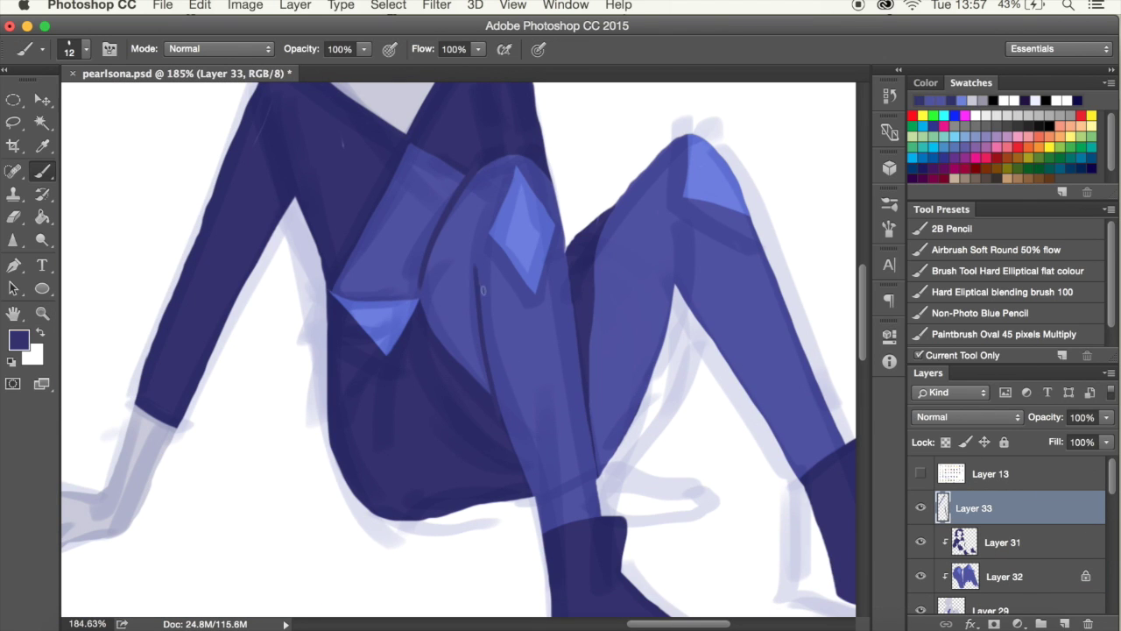
drag(676, 298, 663, 235)
right_click(999, 508)
click(841, 488)
Add a dark stroke beside the nose, the closed eye line and a small dot by the eyes.
scroll(416, 325, up, 2)
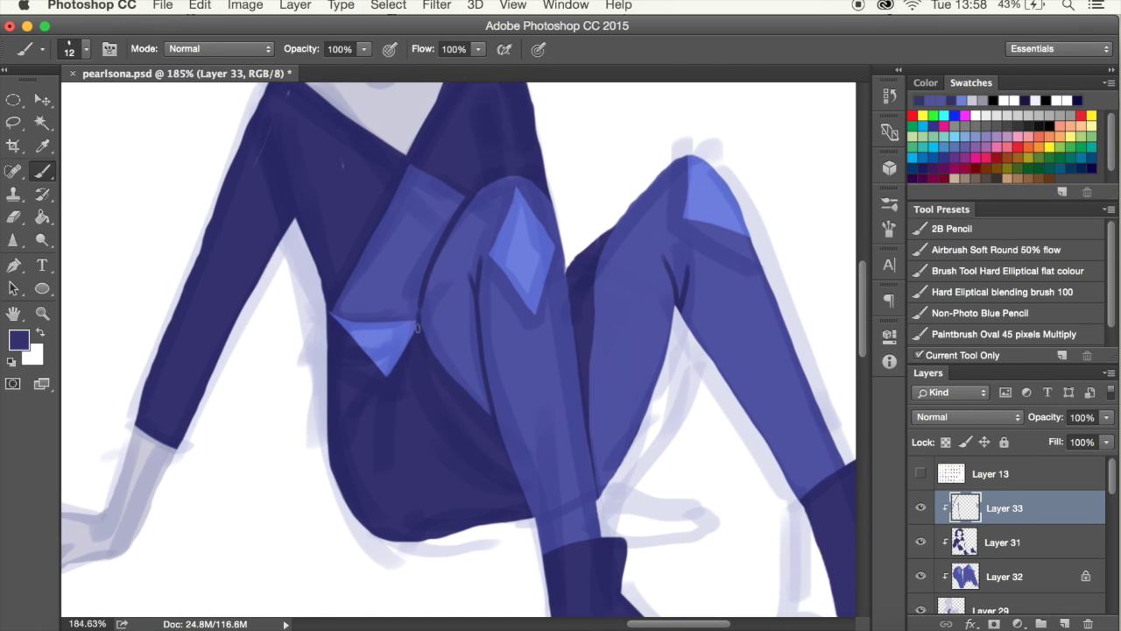
scroll(414, 275, up, 10)
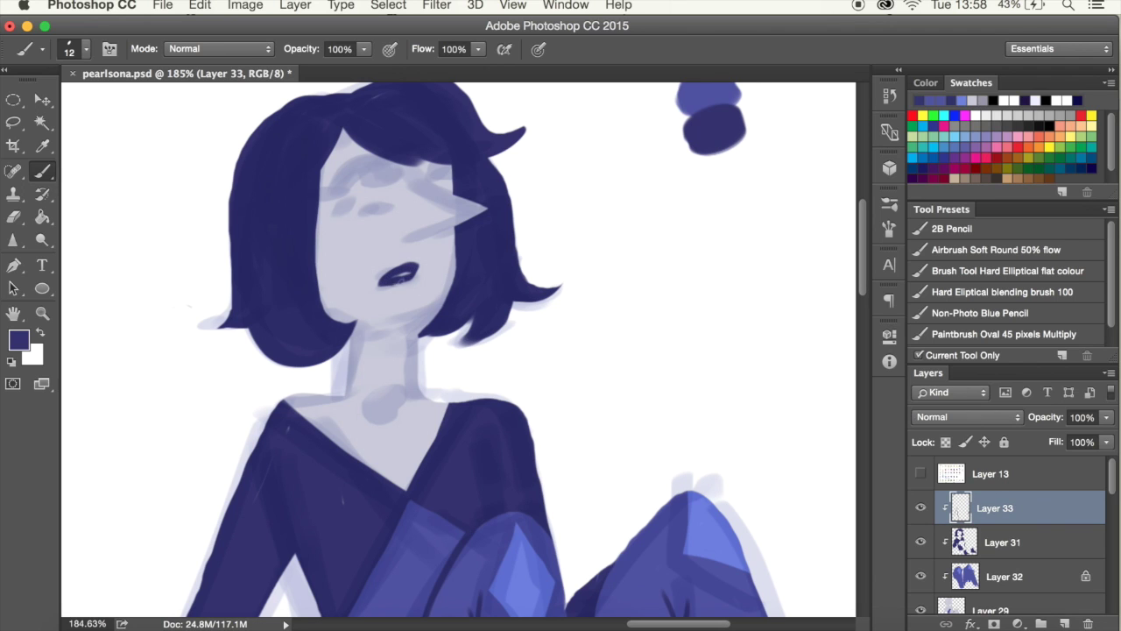
click(87, 55)
drag(426, 247, 473, 226)
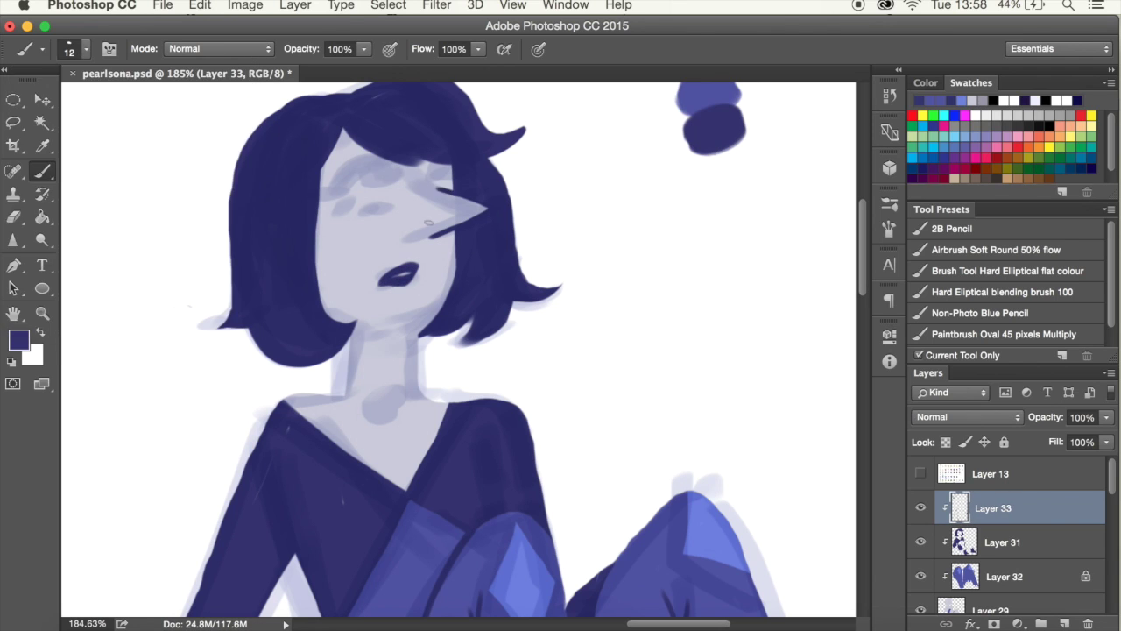
drag(432, 179, 448, 188)
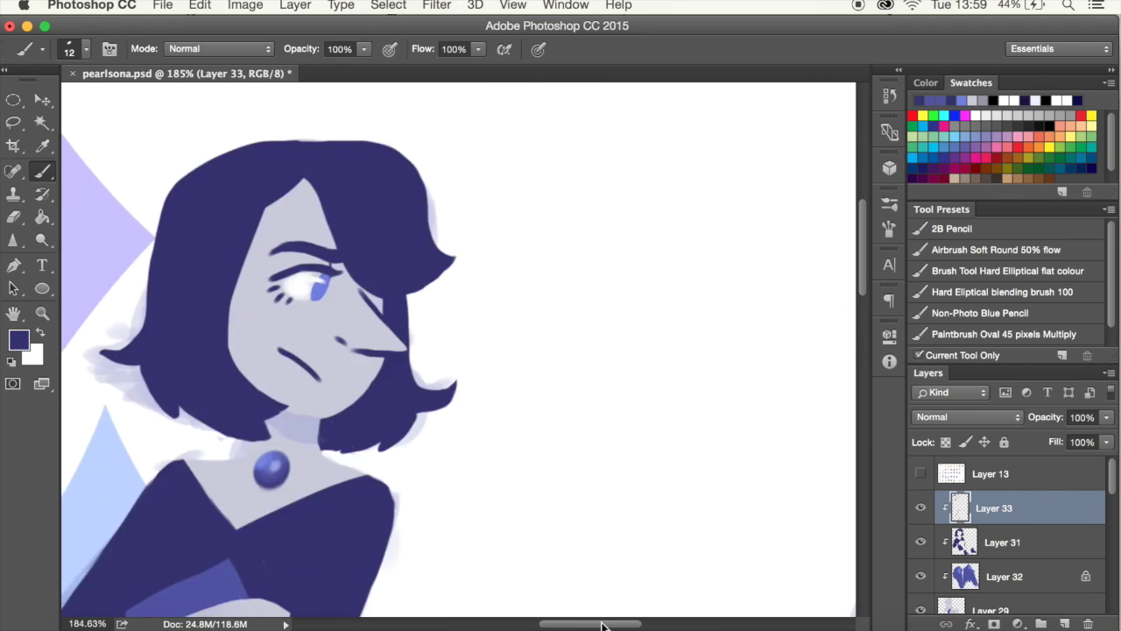
scroll(1008, 535, down, 1)
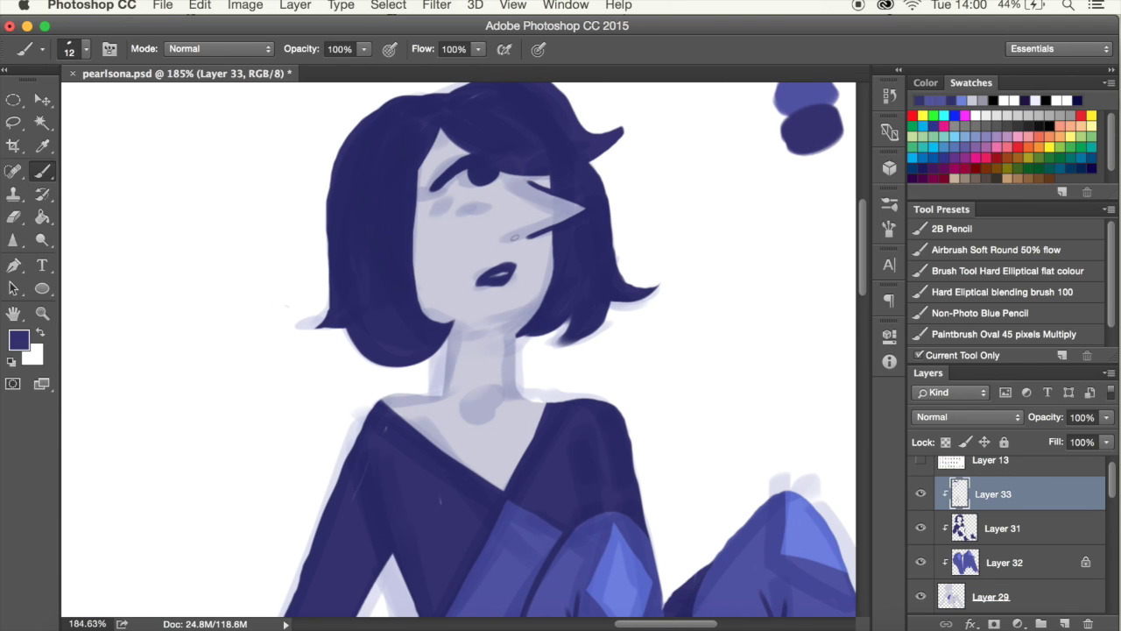
click(86, 50)
click(467, 208)
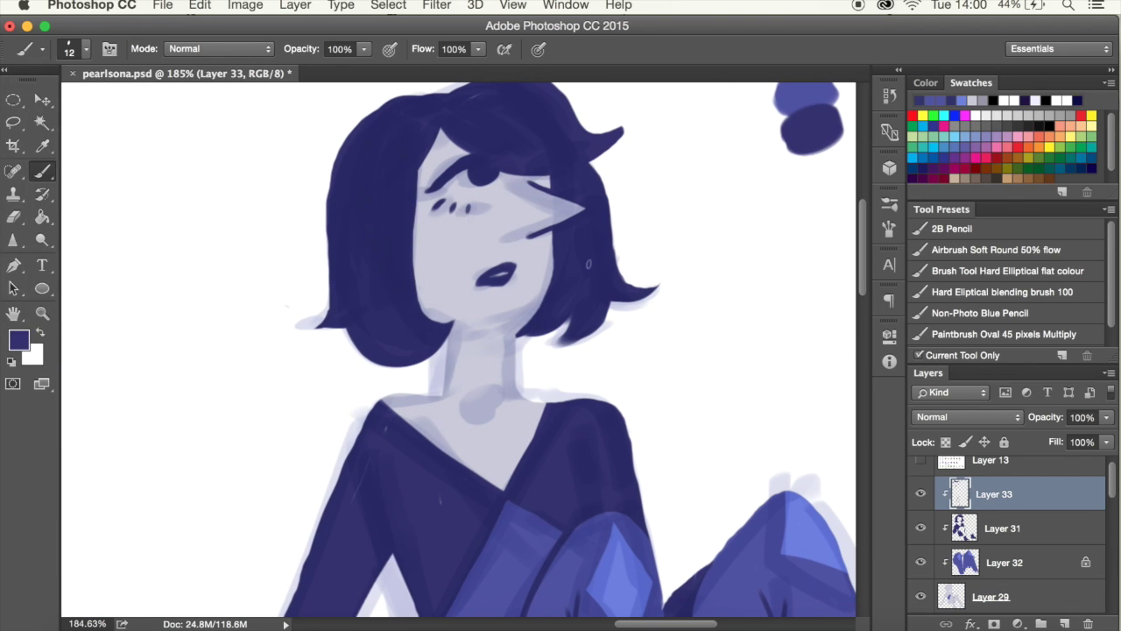
Draw a curved dark fold line across the figure's torso.
scroll(525, 350, down, 5)
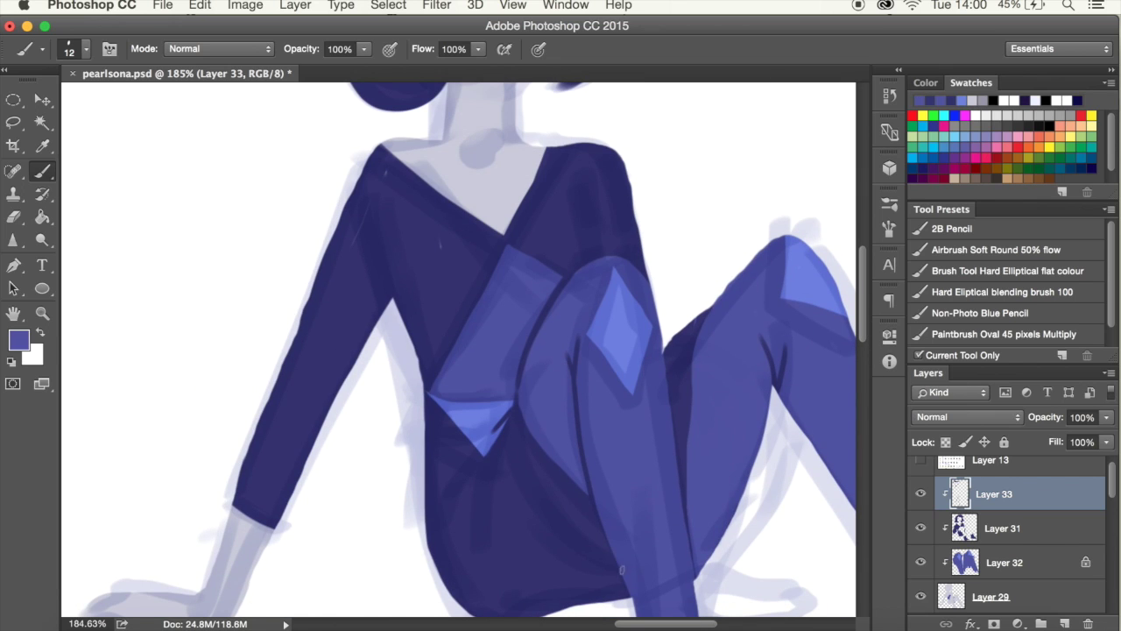
click(85, 50)
drag(614, 574, 521, 471)
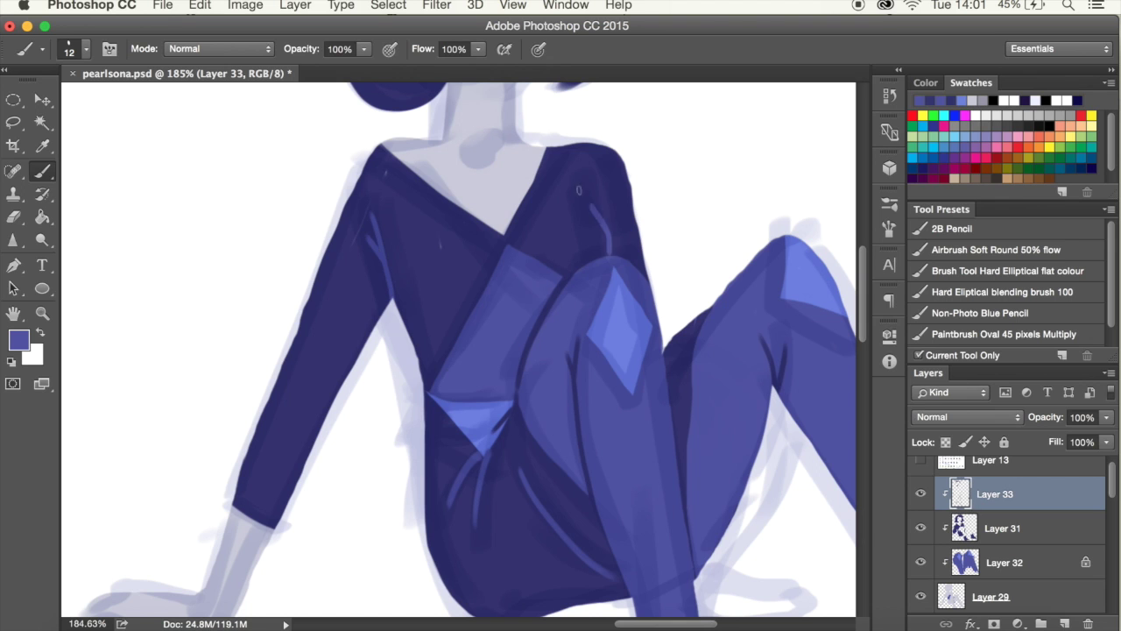
scroll(857, 342, down, 5)
scroll(614, 350, up, 10)
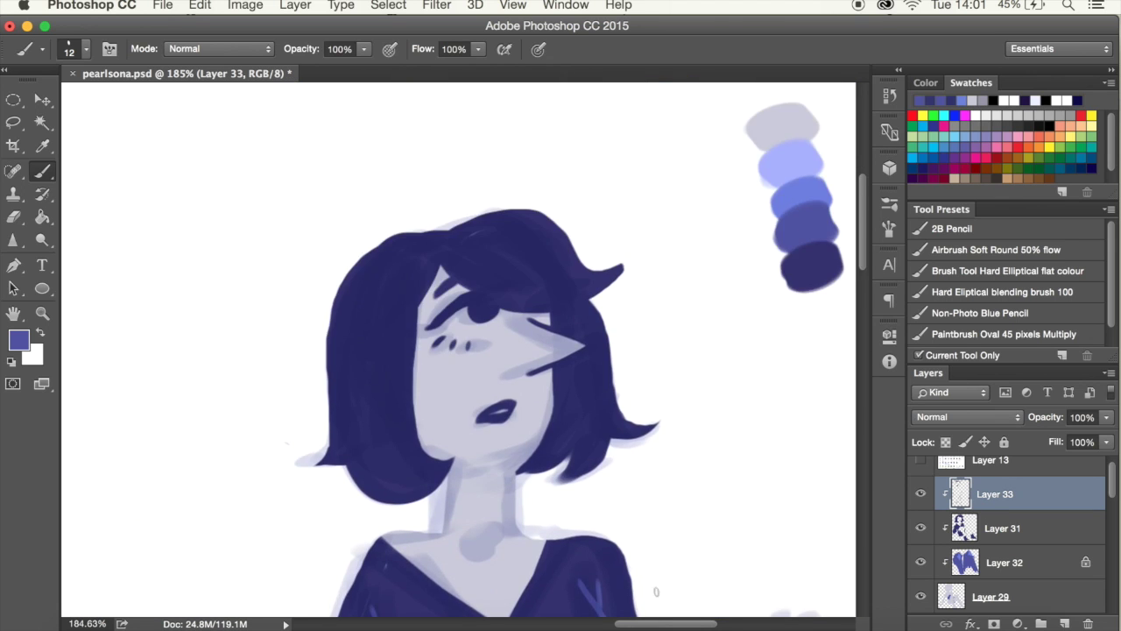
scroll(391, 357, up, 2)
scroll(866, 324, down, 5)
scroll(878, 465, down, 5)
scroll(878, 465, up, 8)
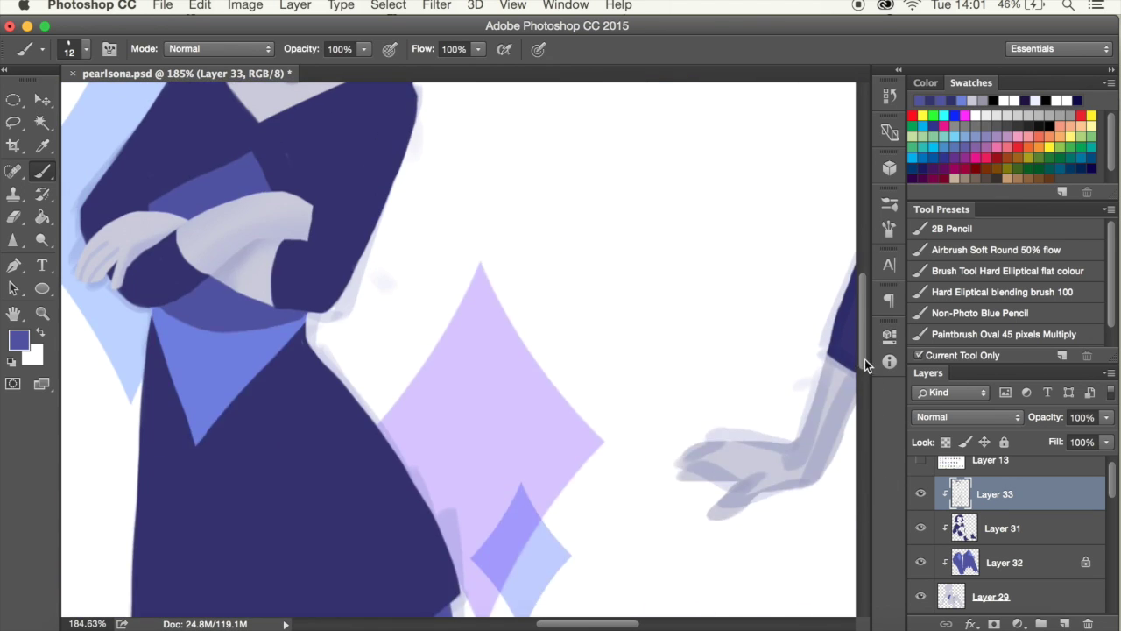
scroll(526, 351, up, 3)
Sample the light grey skin colour and make Layer 29 the working layer.
alt+click(117, 349)
scroll(456, 350, down, 5)
scroll(456, 350, up, 8)
key(alt+bracketleft)
key(alt+bracketleft)
key(alt+bracketleft)
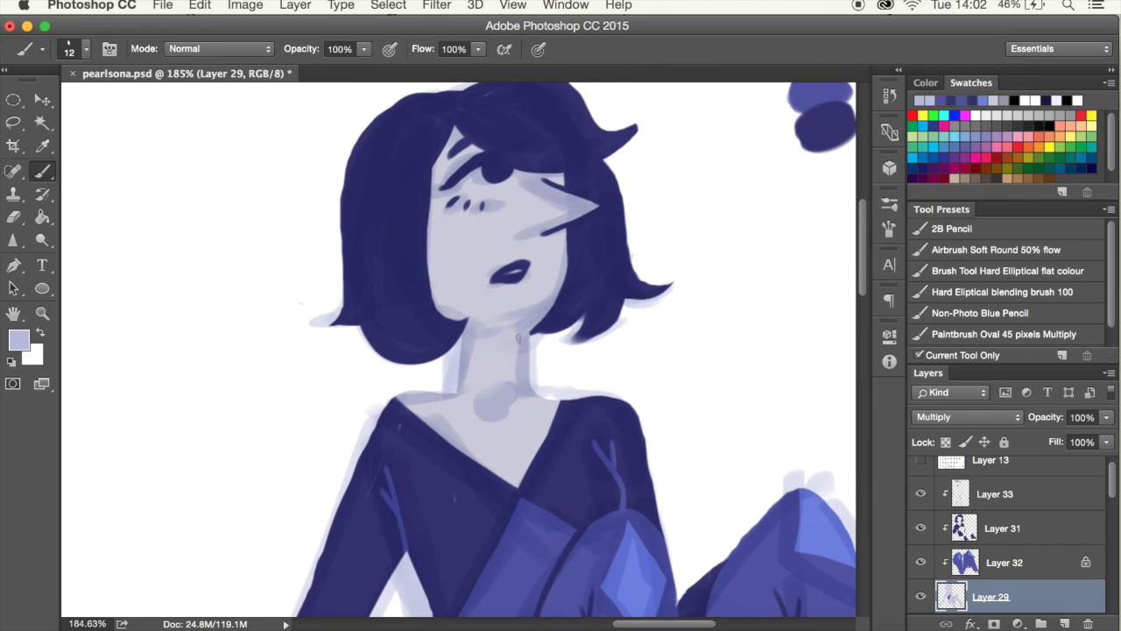
Lock Layer 29's transparency, hide the sketch shading, and paint a dark navy stroke on Layer 33.
key(ctrl+z)
click(921, 494)
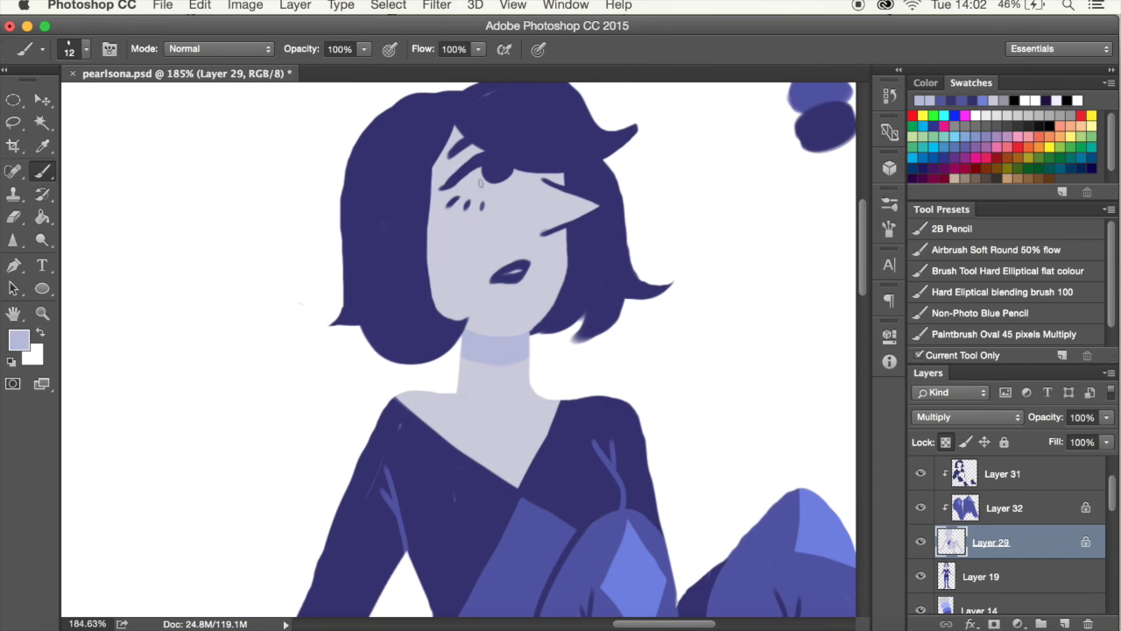
alt+click(572, 252)
scroll(1008, 526, up, 2)
click(999, 508)
click(85, 48)
drag(517, 233, 538, 233)
Paint the eye with periwinkle and white on Layer 29 using a larger brush at 51% opacity.
scroll(863, 267, down, 10)
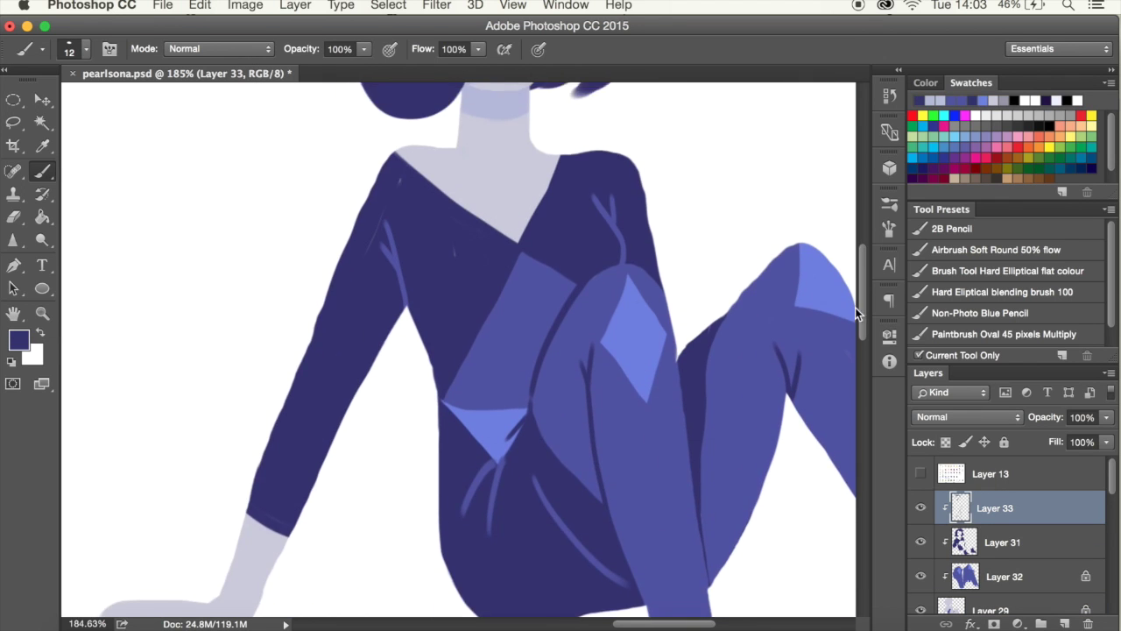
scroll(857, 308, down, 3)
scroll(857, 308, up, 10)
scroll(803, 234, up, 5)
scroll(804, 234, right, 3)
alt+click(653, 162)
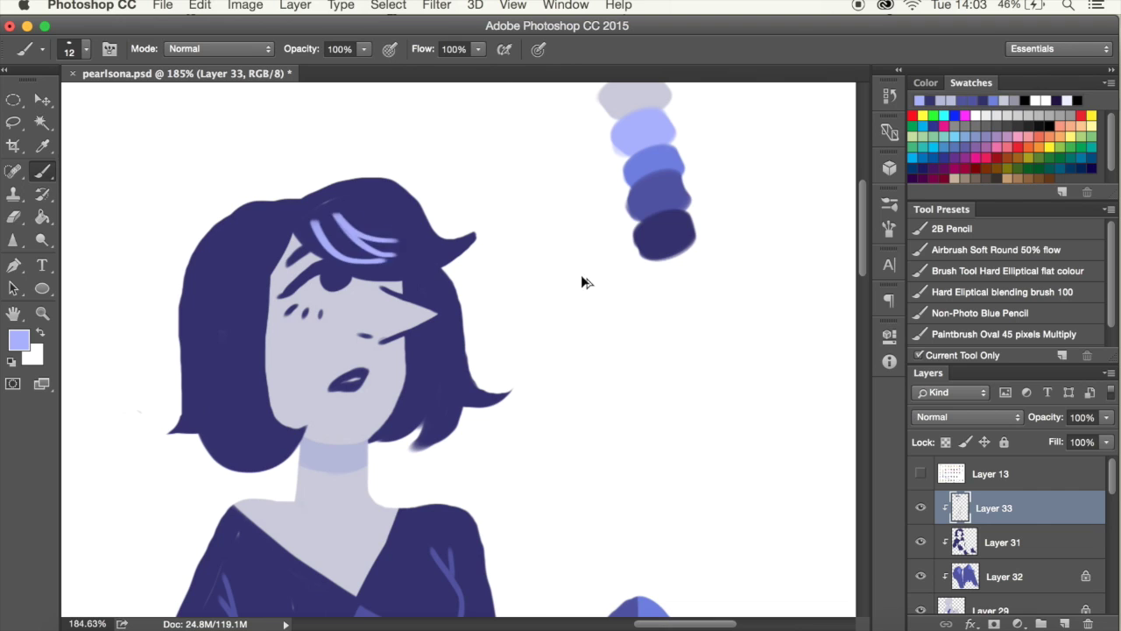
alt+click(350, 351)
scroll(456, 350, left, 5)
click(990, 609)
click(85, 48)
click(365, 55)
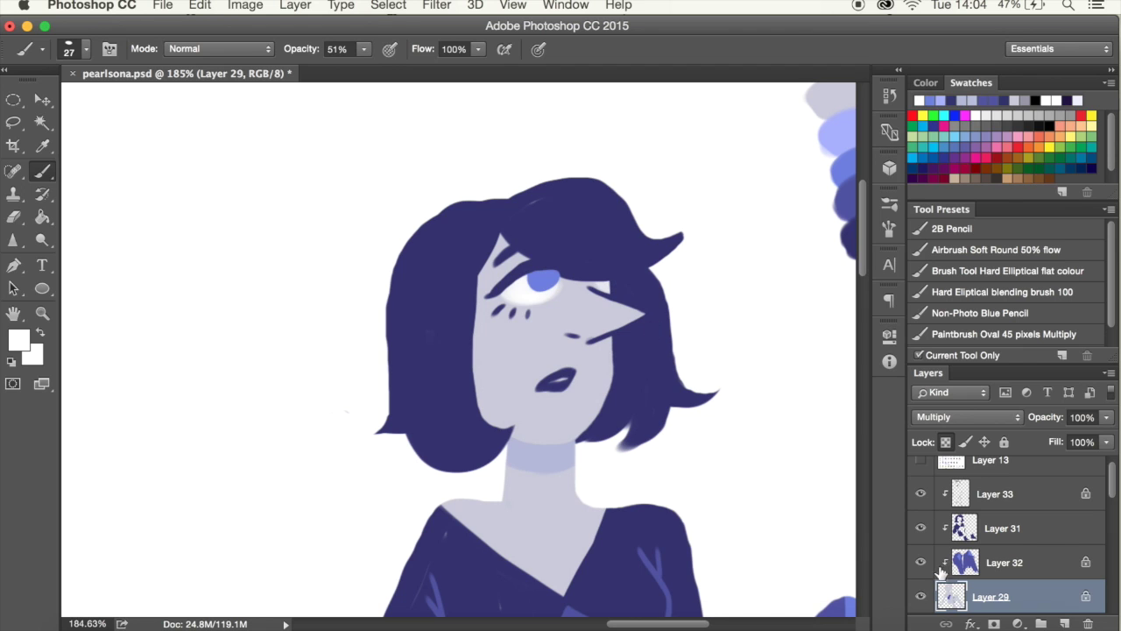
click(999, 494)
Lasso, reposition and transform the eye area, then show the painted shading layer.
key(l)
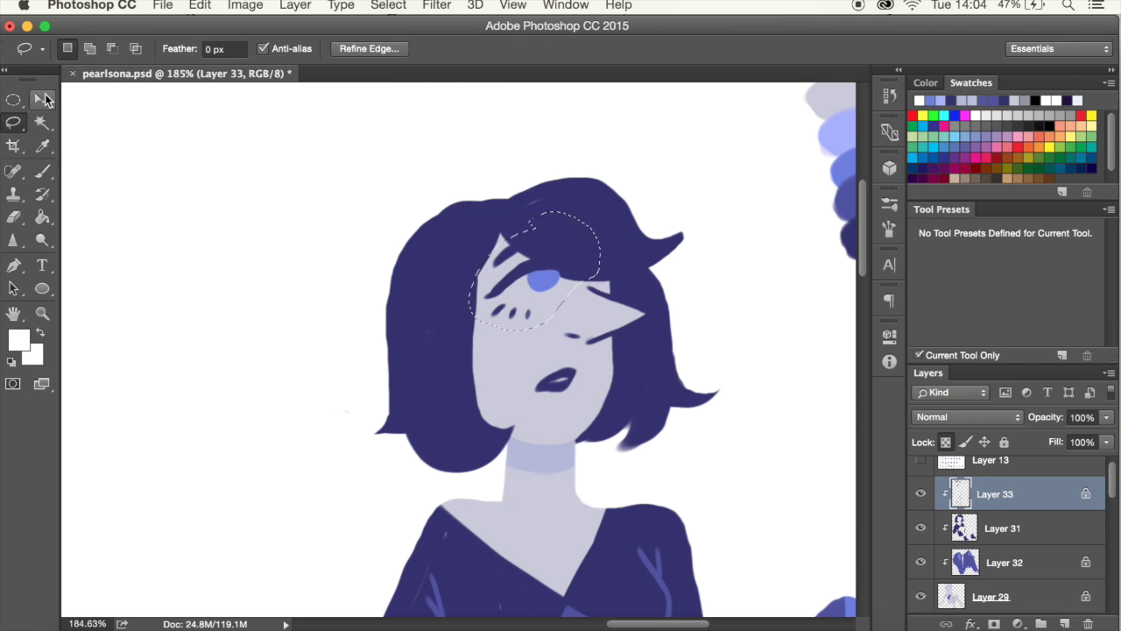
drag(535, 254, 548, 263)
key(ctrl+d)
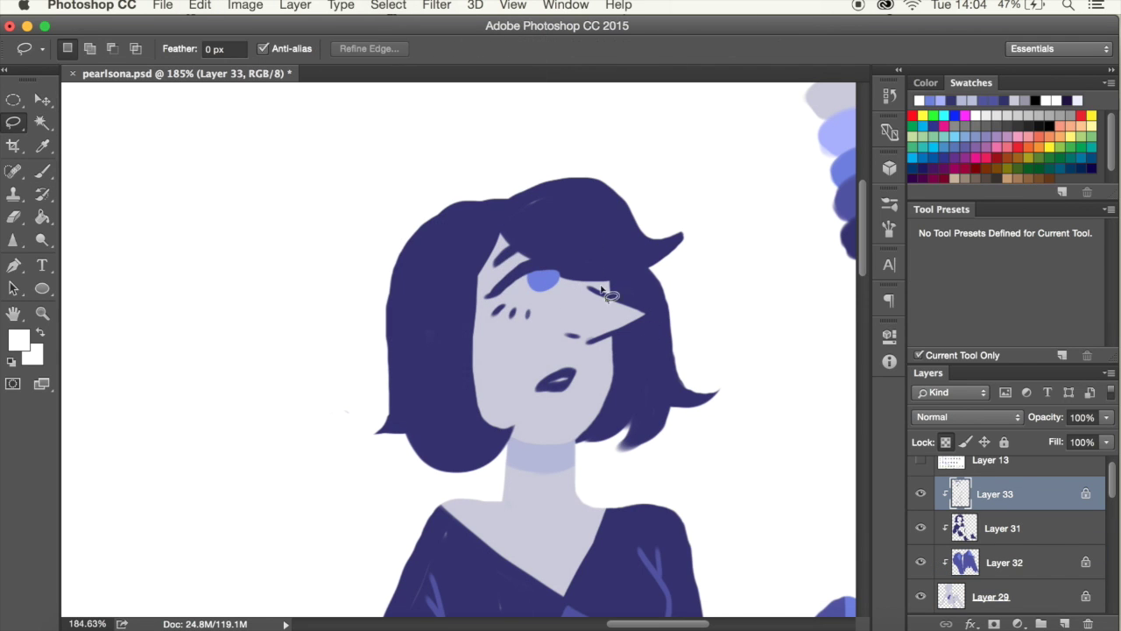
drag(668, 462, 613, 486)
key(ctrl+t)
click(765, 57)
scroll(931, 584, down, 5)
click(922, 577)
Paint a full-opacity shadow along the face's right side on Layer 31, then sample the lavender skin.
key(b)
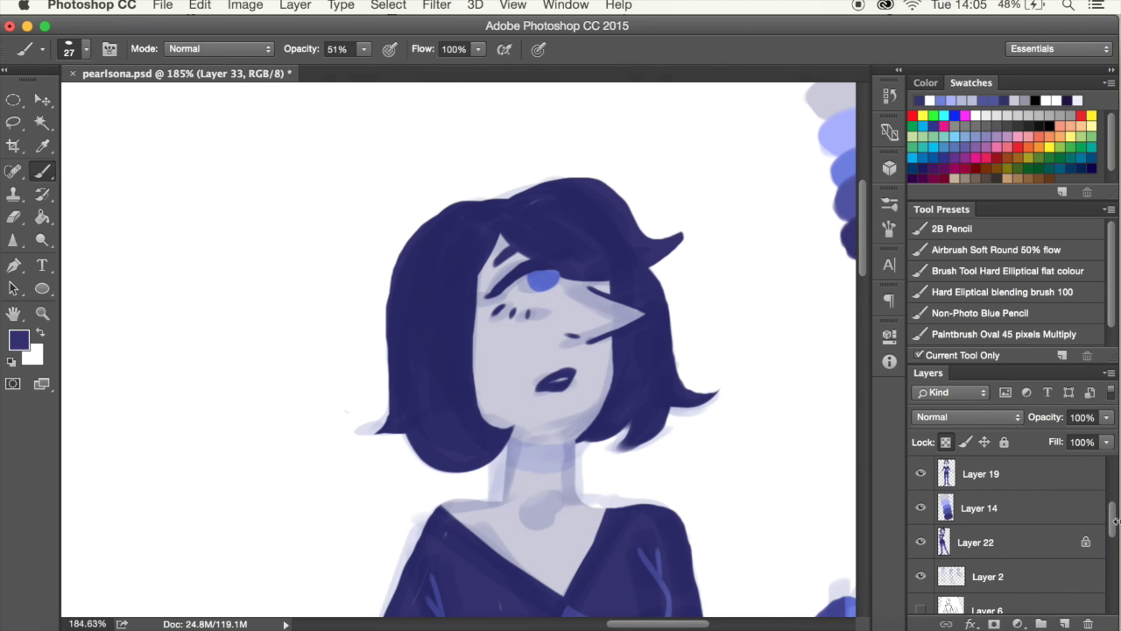
ctrl+click(605, 403)
key(0)
click(77, 49)
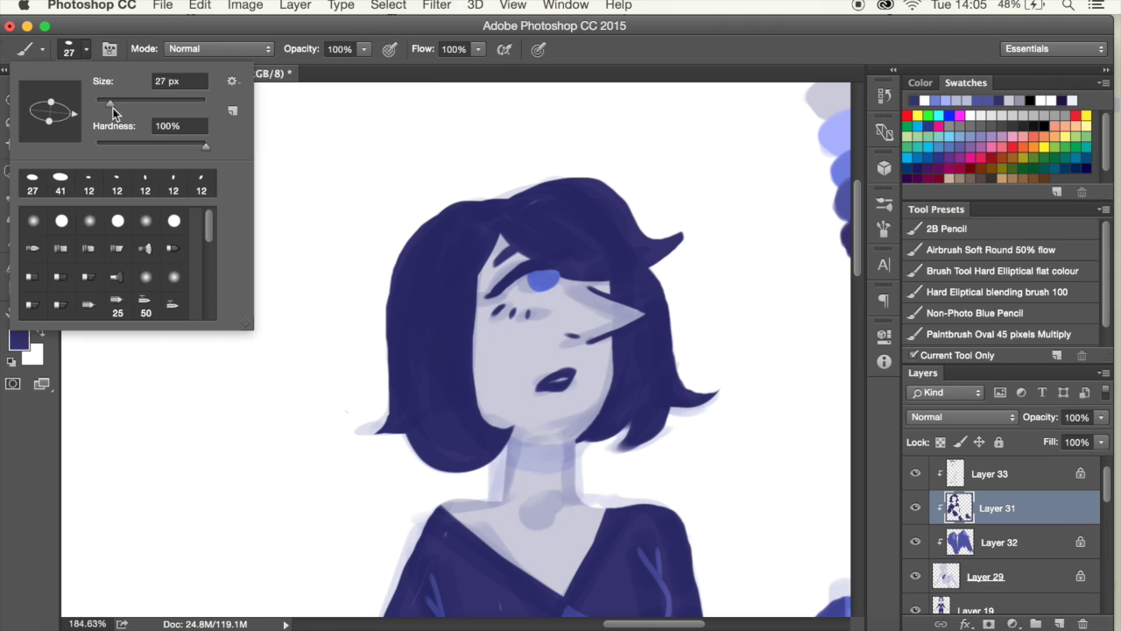
key(Return)
drag(609, 350, 594, 422)
alt+click(538, 459)
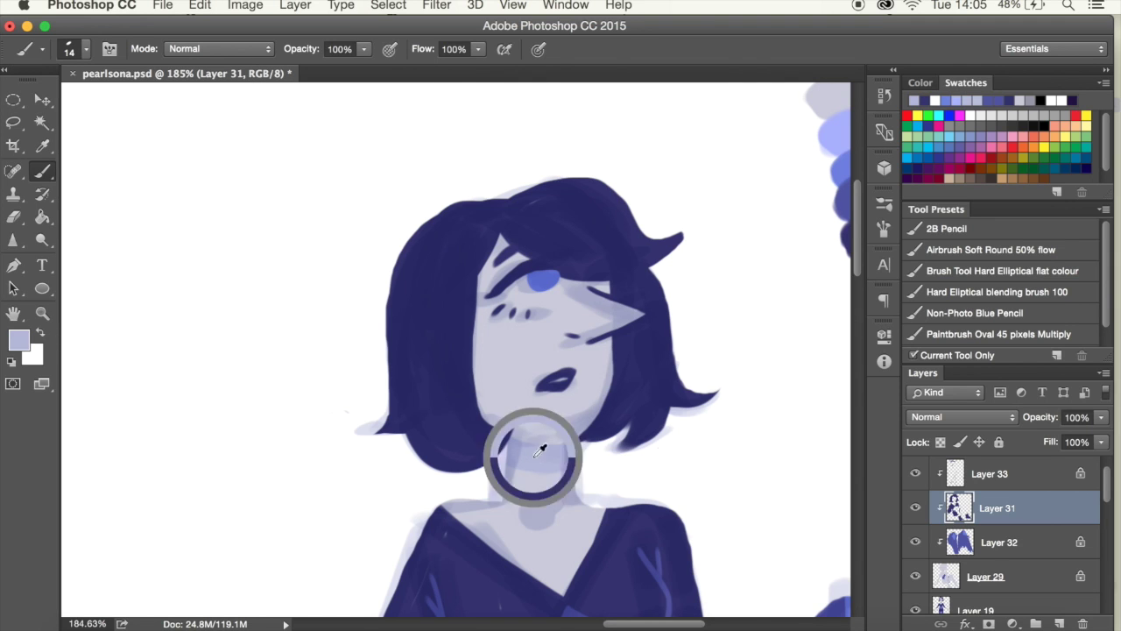
ctrl+click(548, 434)
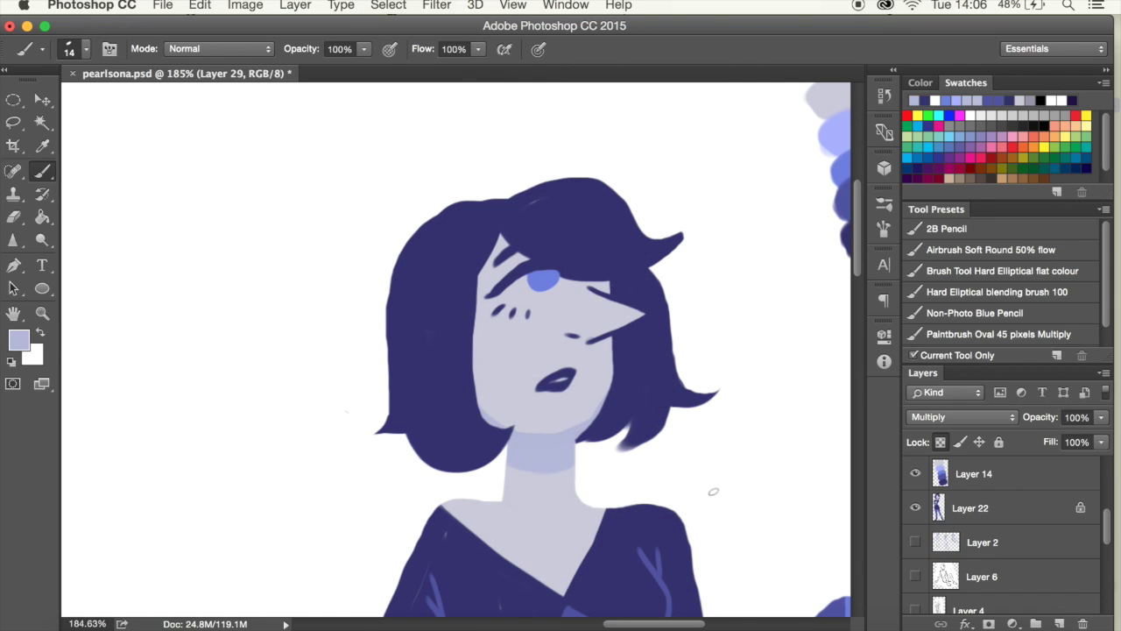
Set the brush size to 51, return to Layer 33 at 100% opacity, and pick light pink.
click(19, 340)
click(925, 232)
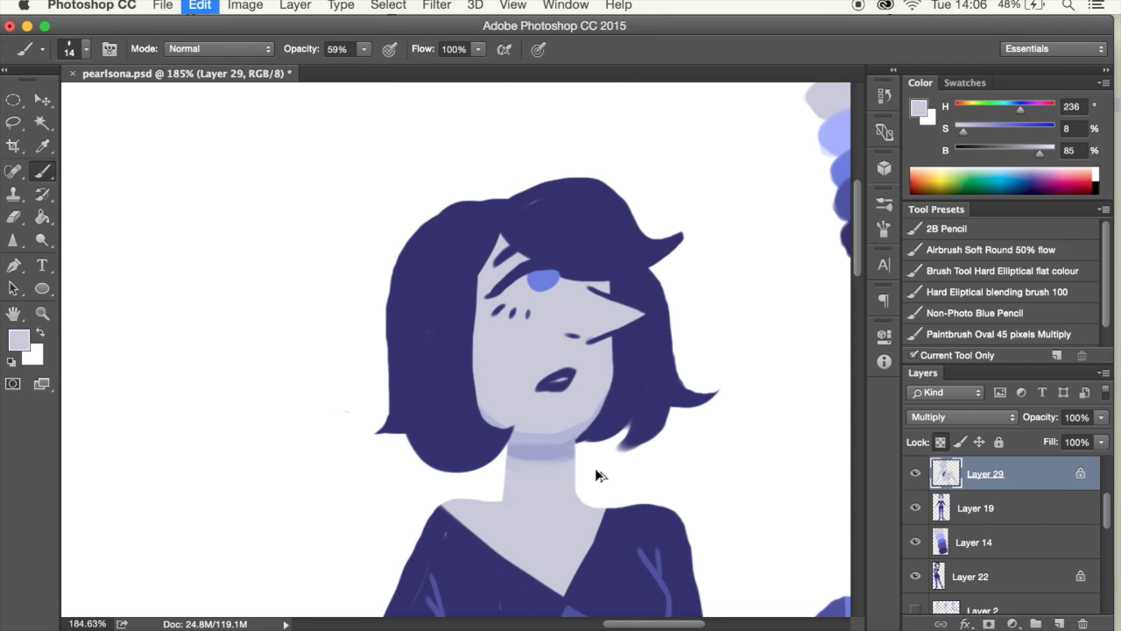
click(87, 50)
text(51)
key(Return)
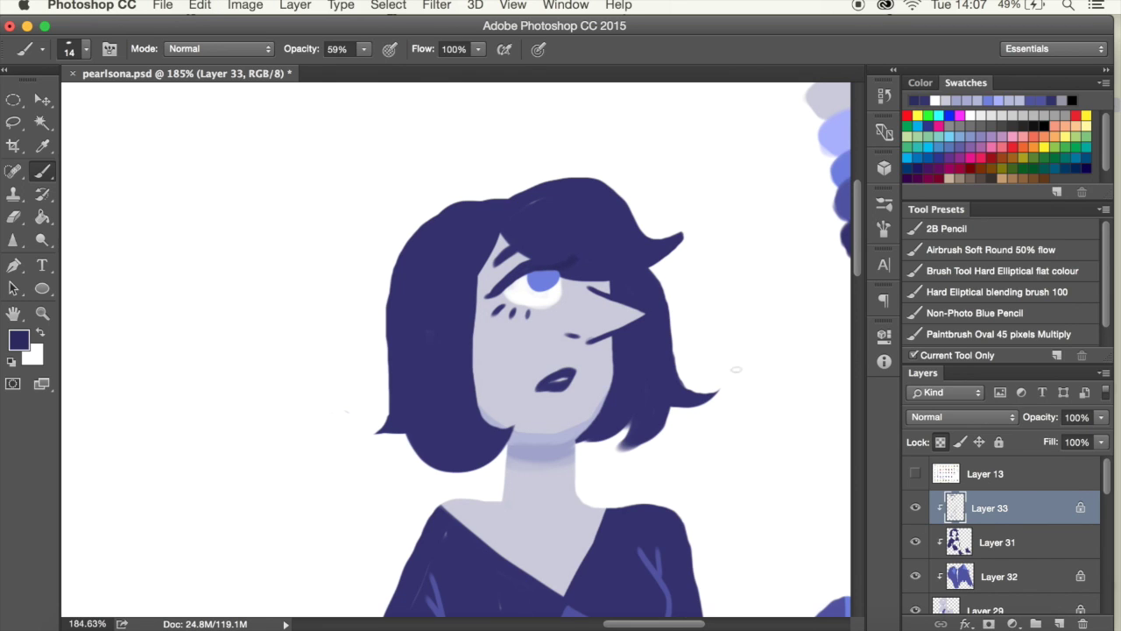
key(alt+bracketleft)
key(alt+bracketright)
key(0)
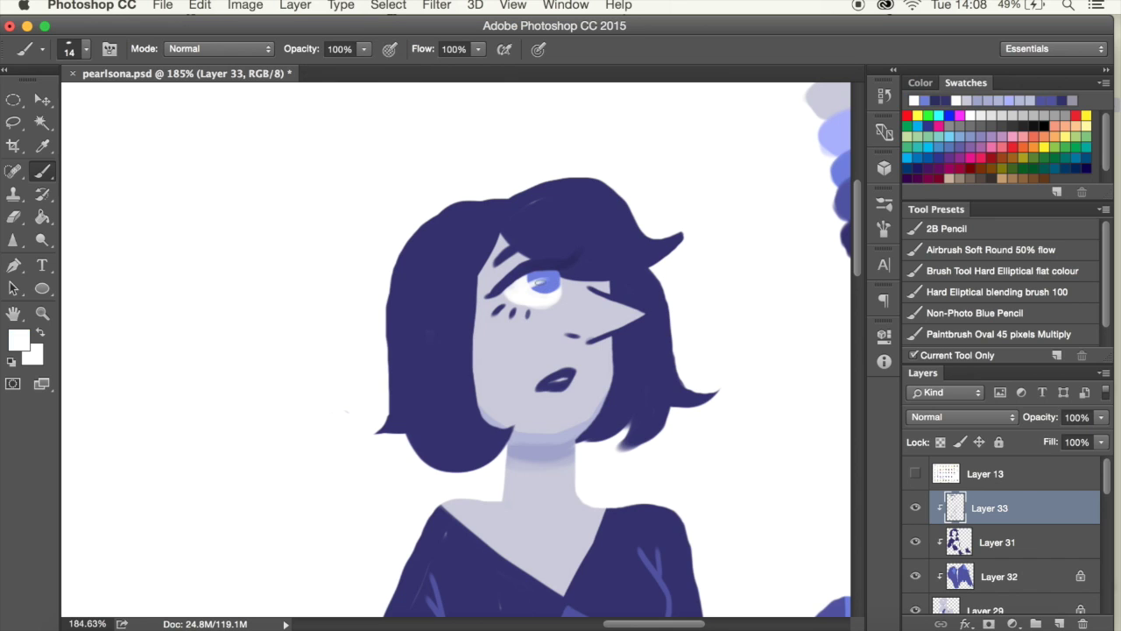
click(995, 126)
click(86, 50)
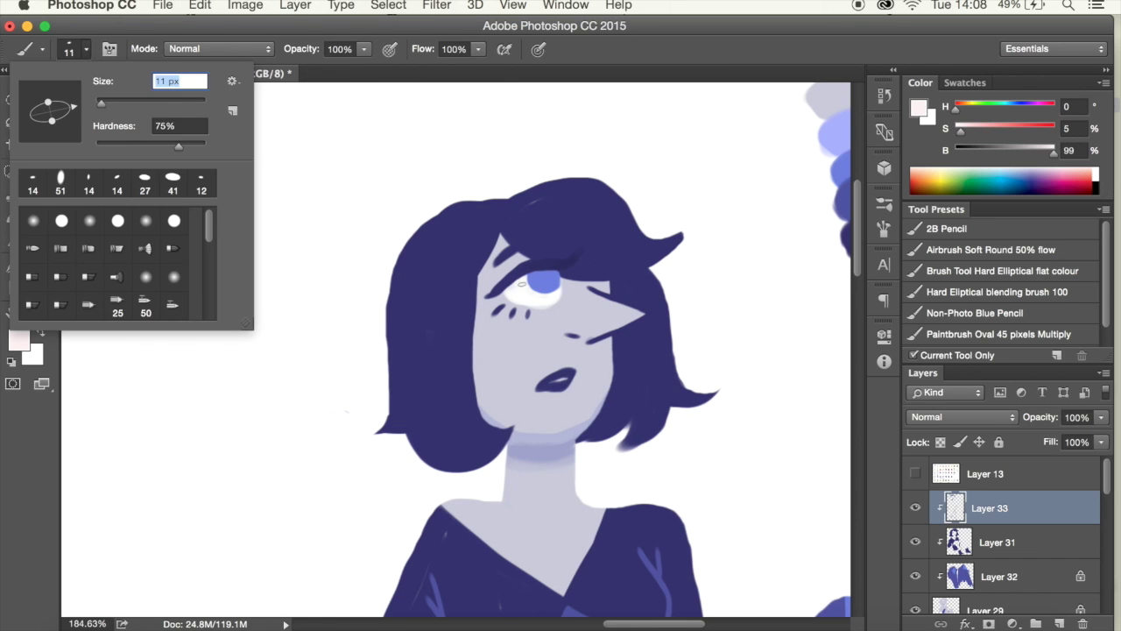
Sample the lavender skin colour and erase the lower fingertip of the outstretched hand.
key(Escape)
key(alt+bracketleft)
key(alt+bracketleft)
alt+click(539, 206)
key(alt+bracketleft)
scroll(436, 202, down, 5)
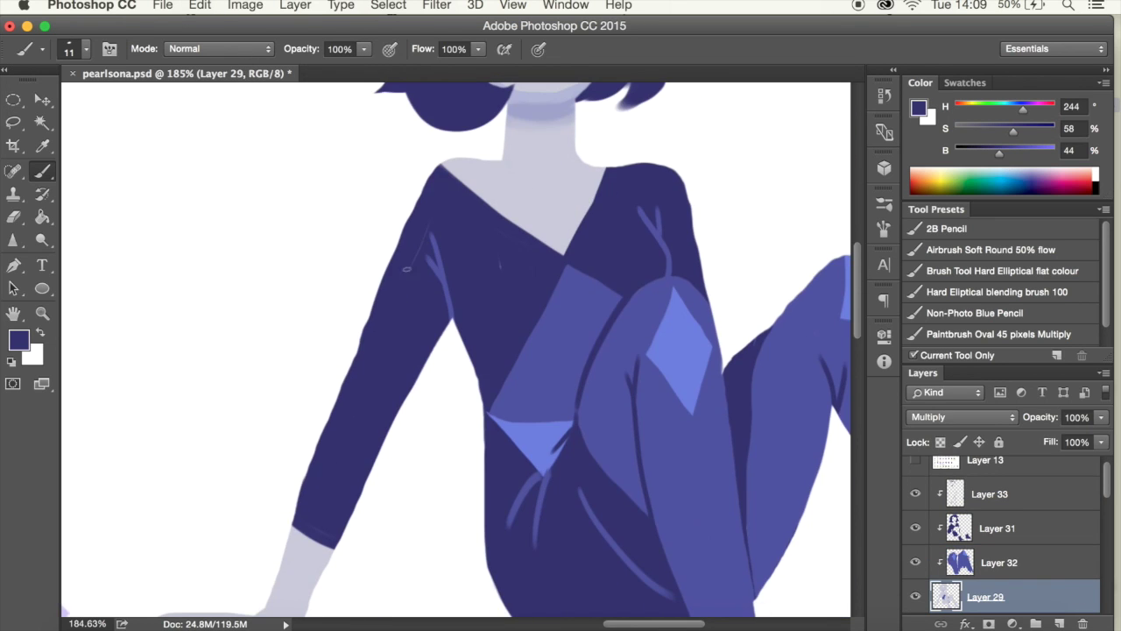
scroll(435, 202, down, 5)
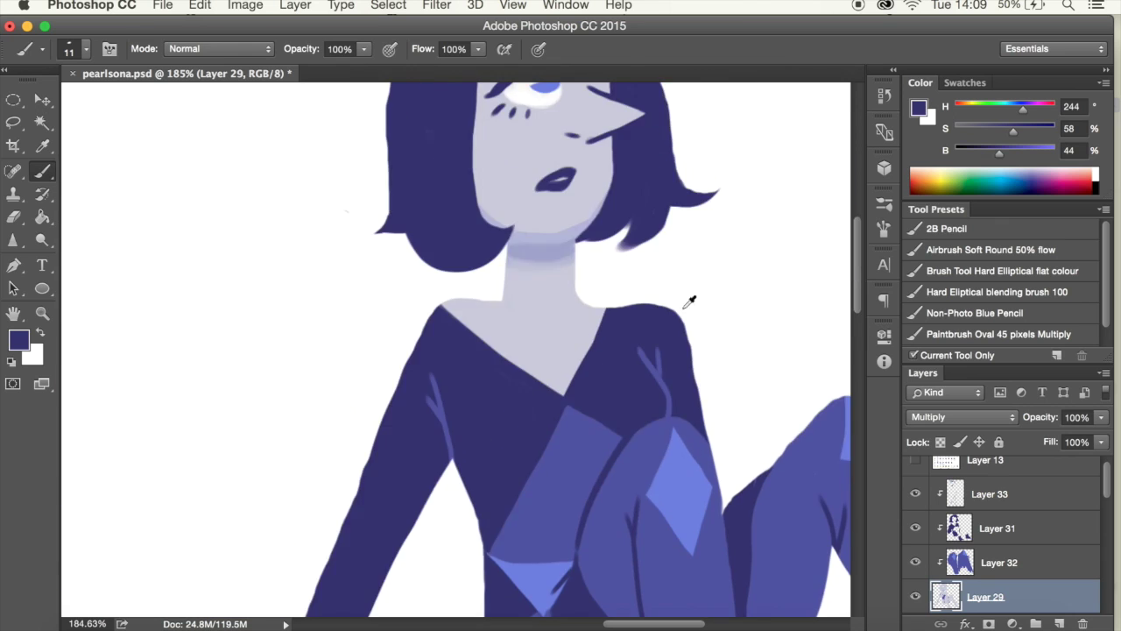
alt+click(149, 405)
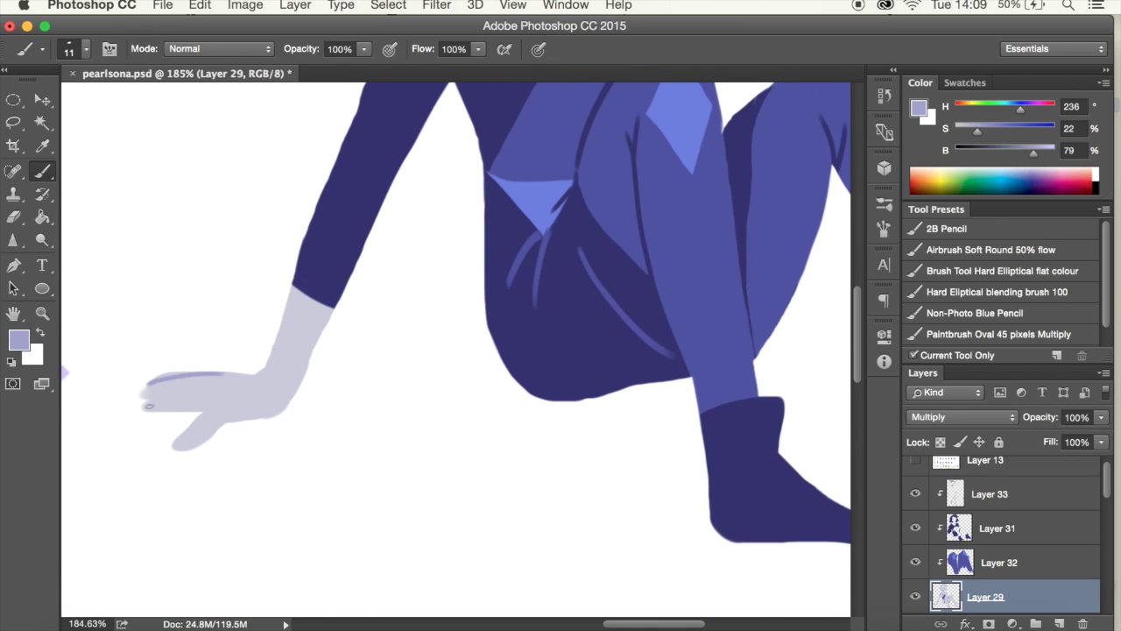
key(e)
drag(206, 438, 187, 444)
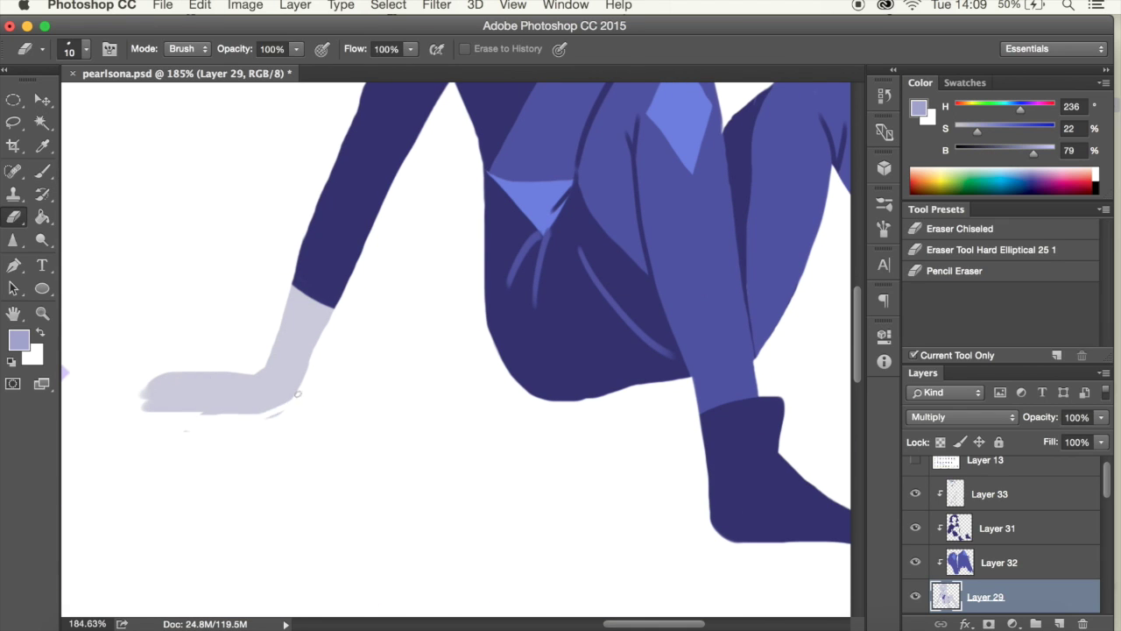
Repaint the fingers in lighter lavender, then lasso and Free Transform the hand narrower.
key(b)
click(85, 49)
mouse_move(289, 399)
mouse_down()
mouse_move(279, 410)
mouse_move(184, 411)
mouse_move(171, 391)
mouse_up()
click(85, 49)
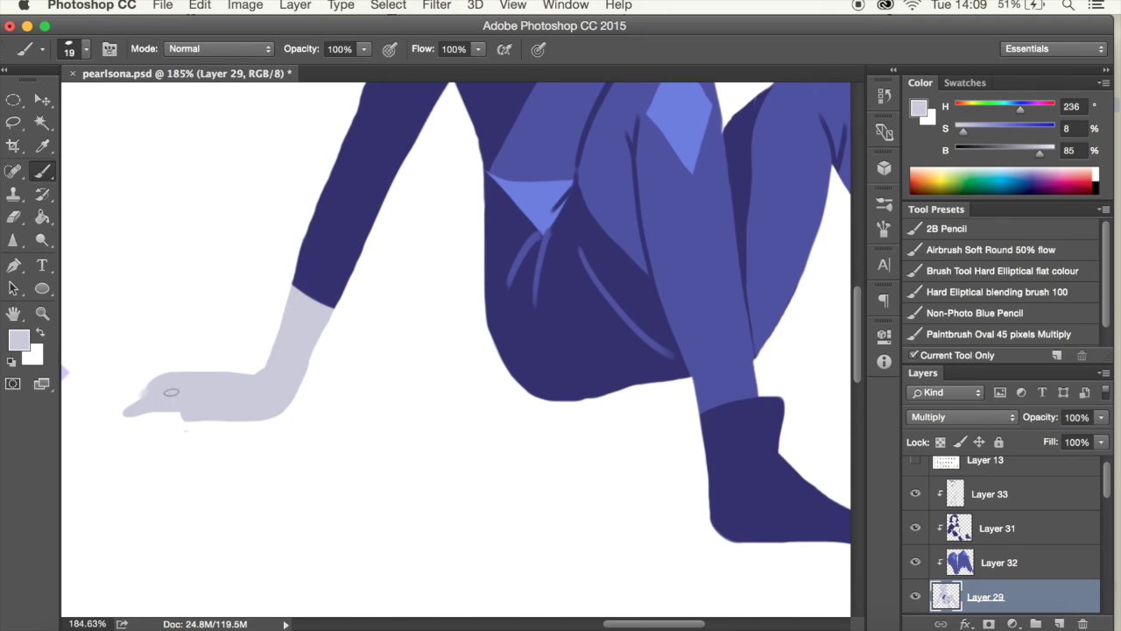
key(l)
drag(263, 311, 193, 325)
key(ctrl+t)
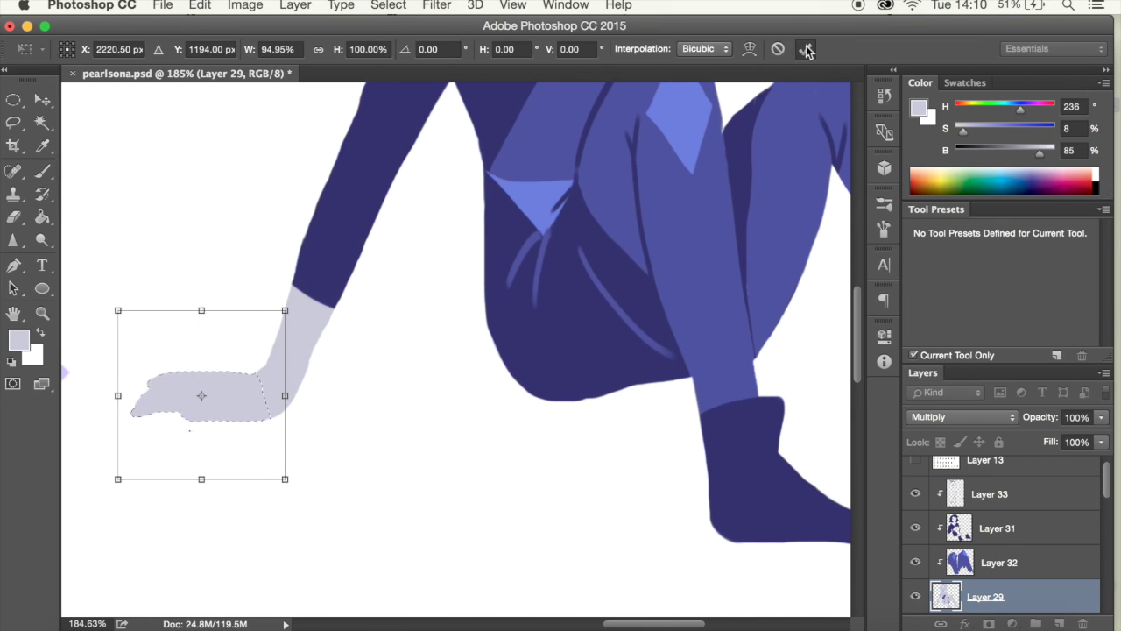
key(Return)
Paint thin finger lines with an 11 px brush and fit the canvas on screen.
key(b)
click(966, 82)
click(85, 48)
drag(112, 104, 102, 104)
click(225, 396)
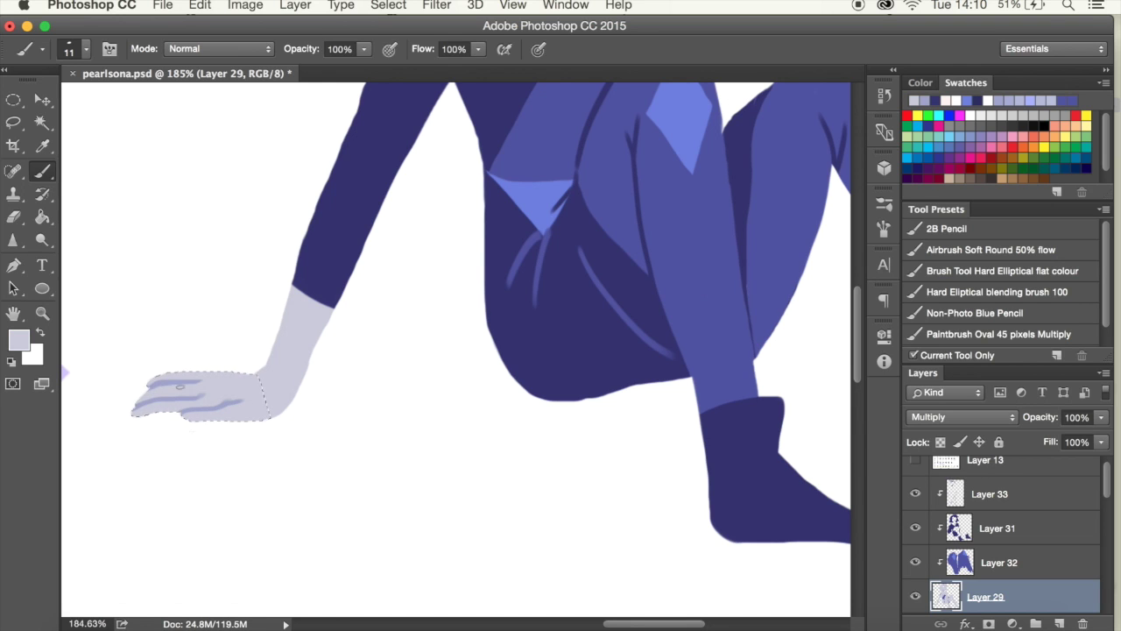
key(z)
key(ctrl+0)
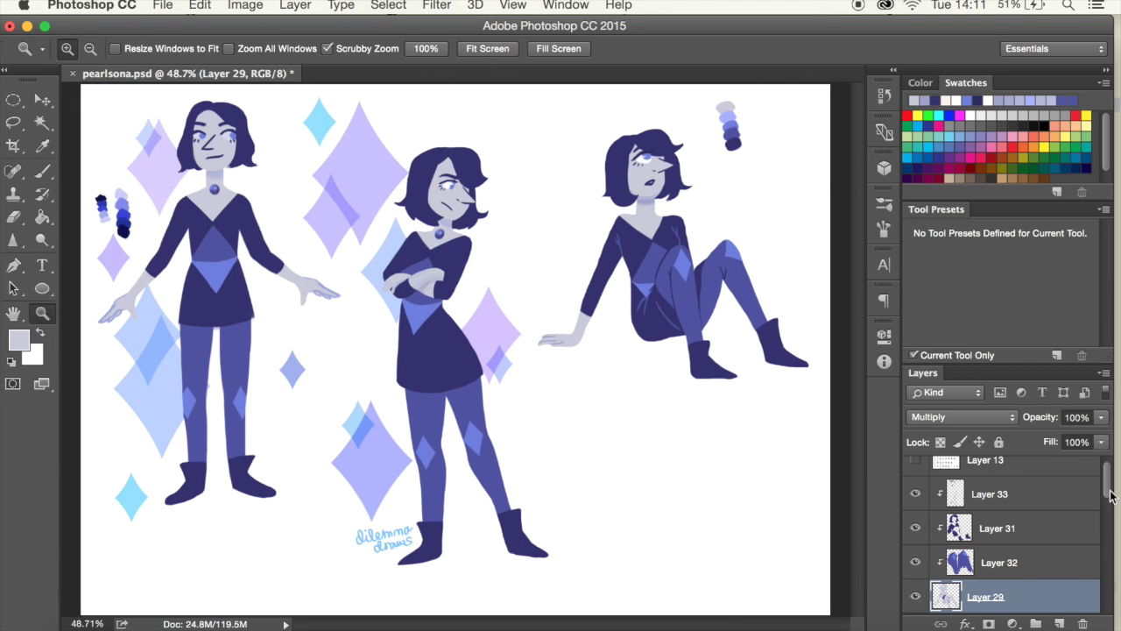
Show the lavender background, then lasso the pendant on Layer 19 and copy it to a new layer.
scroll(1007, 535, down, 5)
click(915, 596)
click(951, 417)
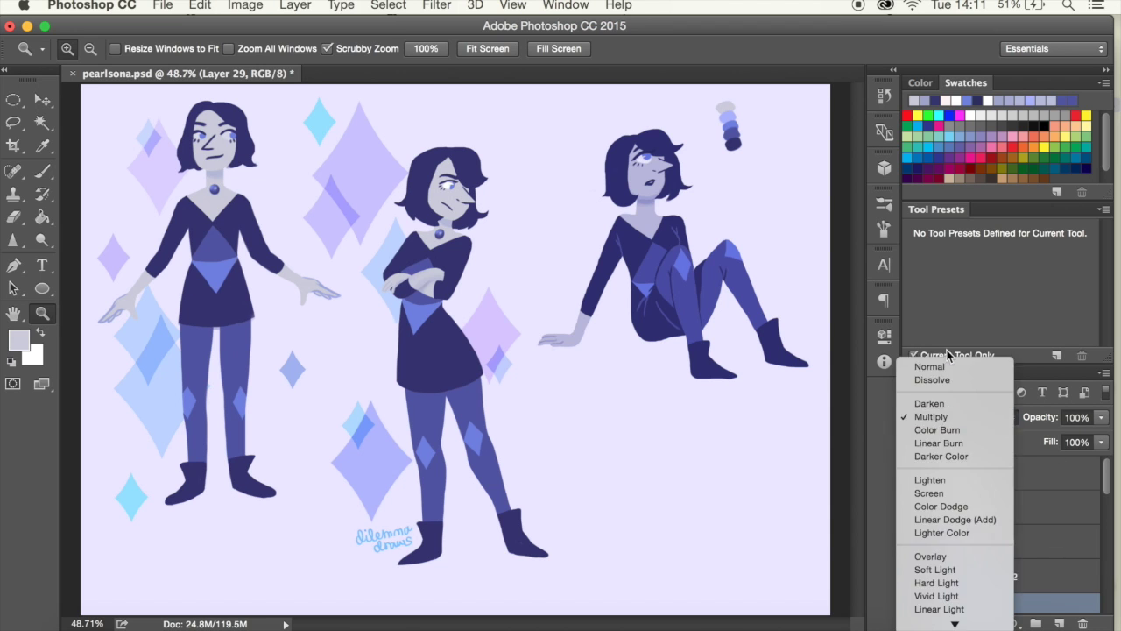
scroll(1008, 534, up, 5)
click(977, 473)
drag(207, 181, 333, 211)
key(l)
key(ctrl+j)
Raise the copied pendant, move it to the seated figure's neckline and resize it to about 90% width.
click(42, 313)
scroll(455, 350, down, 10)
key(ctrl+bracketright)
key(v)
mouse_move(450, 270)
mouse_down()
mouse_move(568, 279)
mouse_move(555, 368)
mouse_up()
key(ctrl+t)
drag(441, 339, 445, 345)
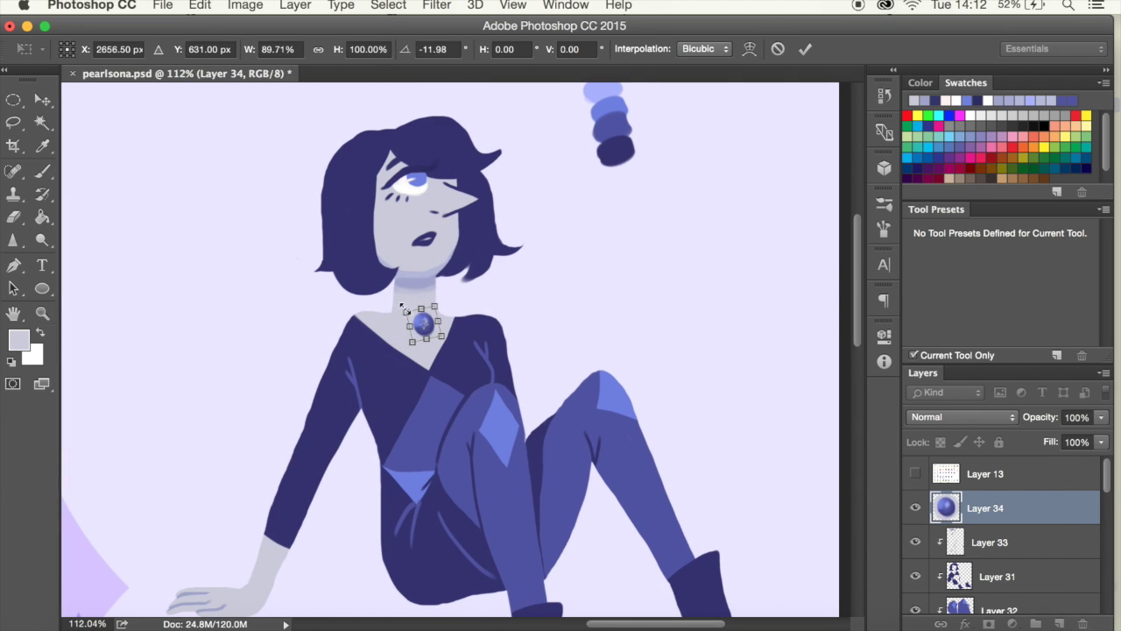
key(Return)
scroll(435, 326, up, 3)
key(ctrl+t)
key(Return)
drag(388, 289, 392, 296)
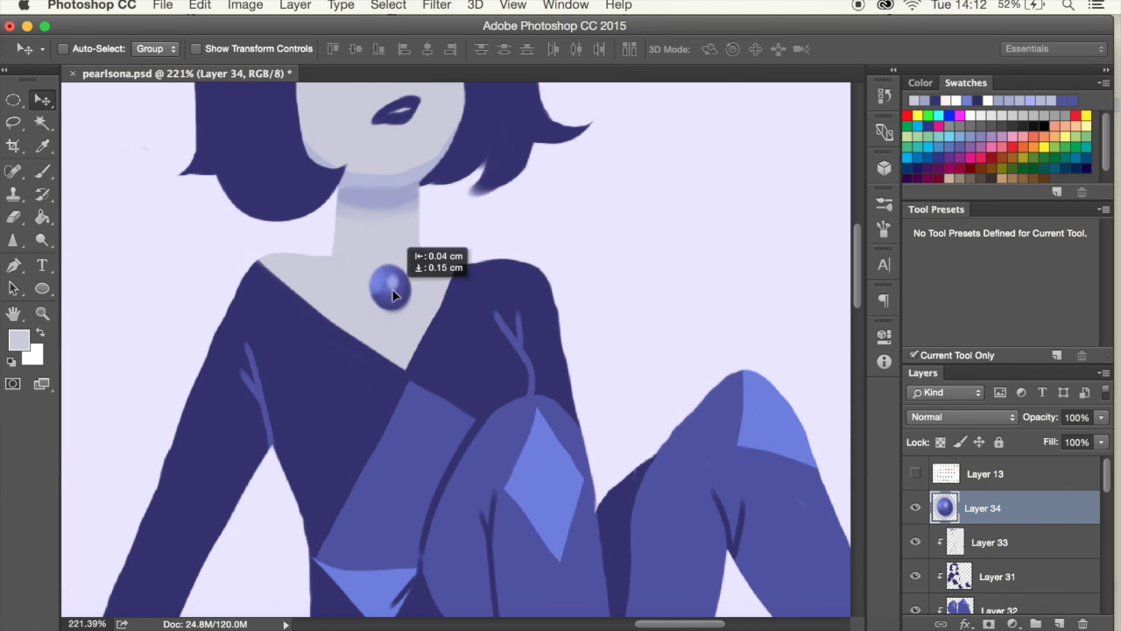
Adjust the layer selection to keep only the pendant layer, then zoom out to view the figures.
click(1008, 538)
shift+click(1008, 468)
right_click(1022, 526)
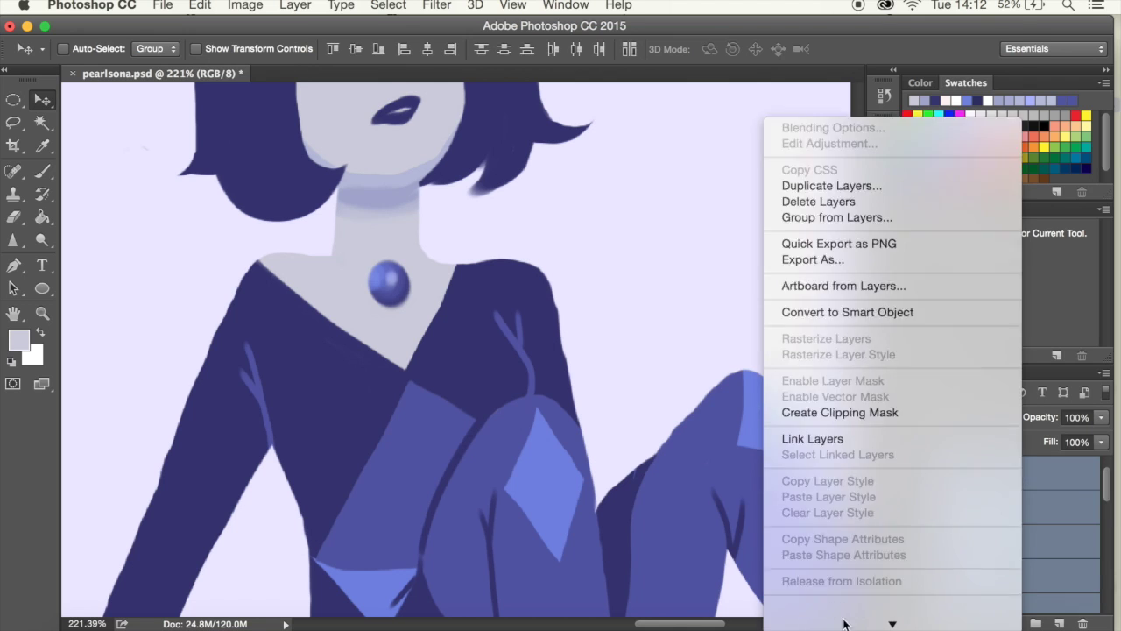
click(842, 617)
key(z)
key(ctrl+0)
drag(690, 440, 728, 441)
scroll(1106, 478, up, 1)
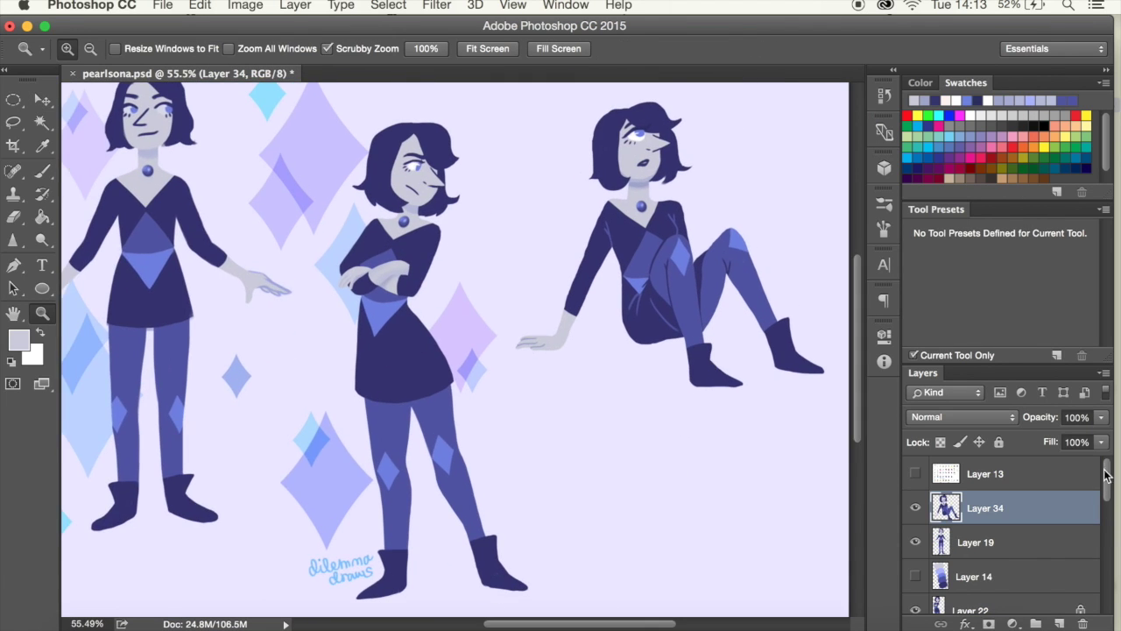
Fit the image in the window and move the colour-swatch strip beside the middle figure.
key(ctrl+0)
click(974, 576)
key(v)
mouse_move(706, 158)
mouse_down()
mouse_move(413, 341)
mouse_move(456, 361)
mouse_up()
Sample the dark navy dress colour and select Layer 22 for brush painting.
key(z)
key(i)
click(265, 434)
ctrl+click(426, 532)
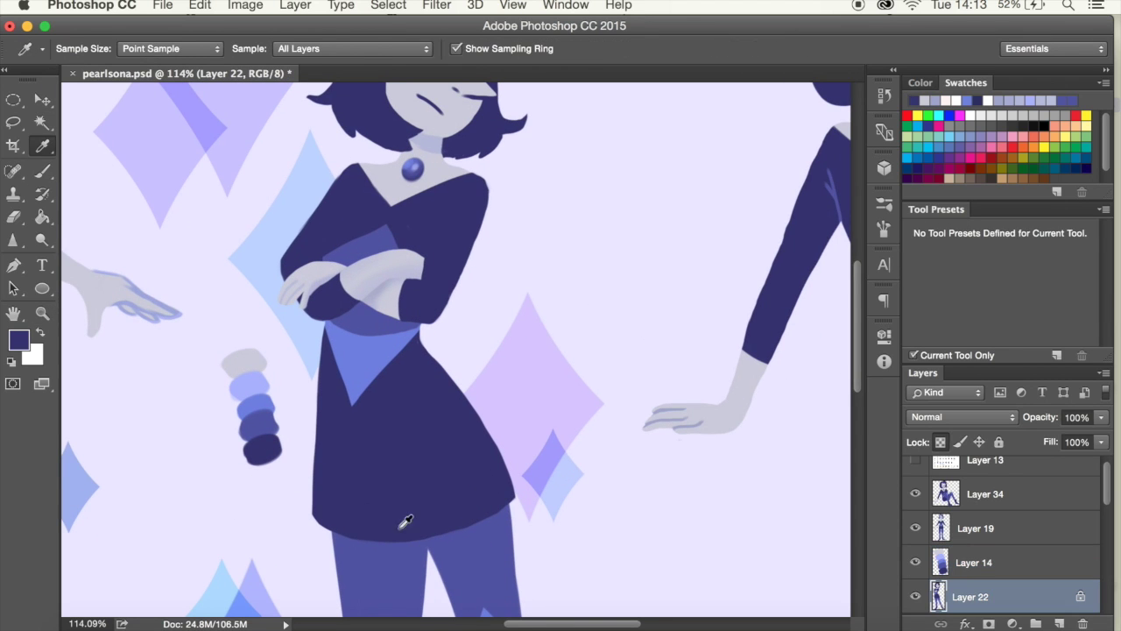
key(b)
scroll(471, 560, down, 5)
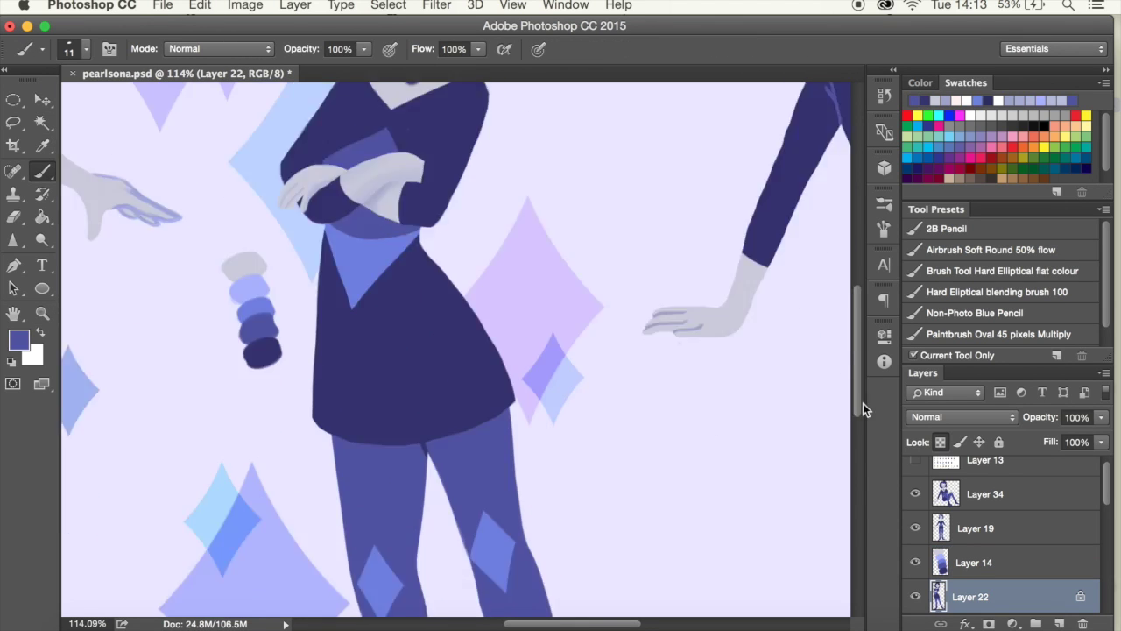
scroll(859, 400, up, 4)
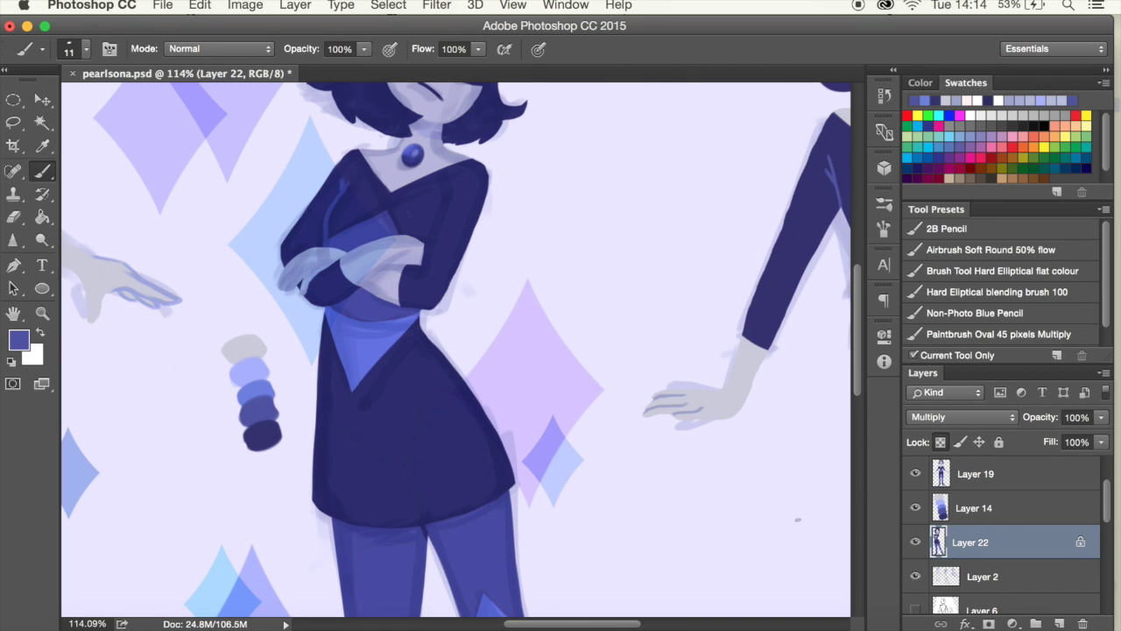
Create a new empty layer, then delete it and return to the Brush.
key(ctrl+alt+shift+n)
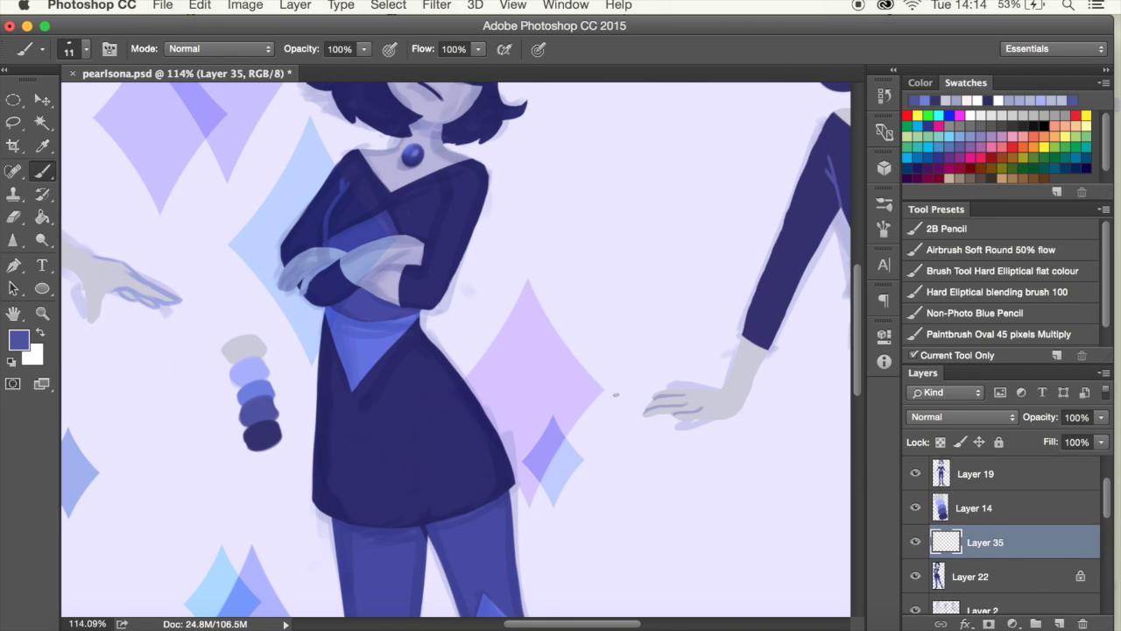
key(e)
right_click(982, 542)
click(771, 366)
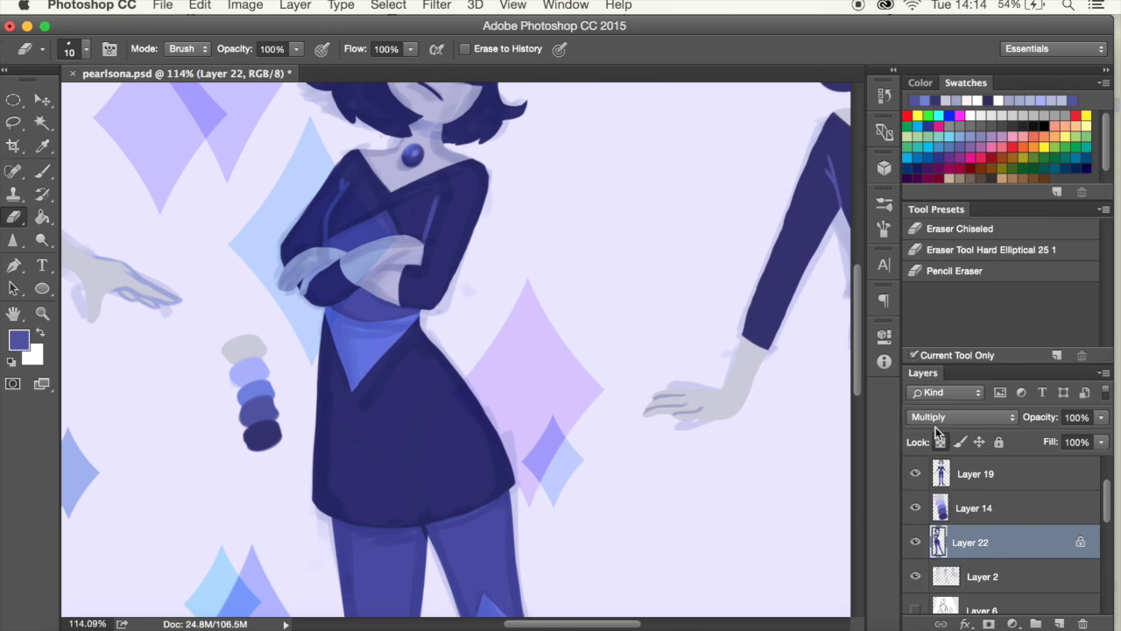
scroll(456, 351, up, 3)
scroll(456, 351, right, 5)
key(b)
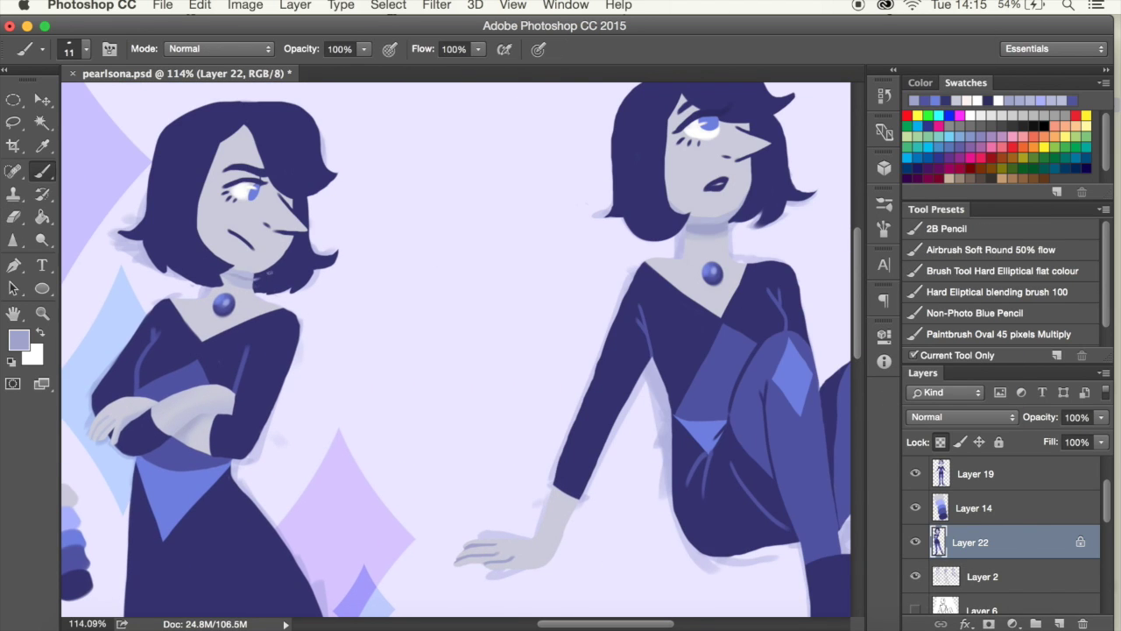
Shift to a darker colour for the hair and check the brush size settings.
scroll(455, 350, left, 8)
scroll(455, 350, left, 5)
scroll(456, 351, up, 2)
scroll(455, 350, down, 1)
key(alt+bracketright)
key(alt+bracketright)
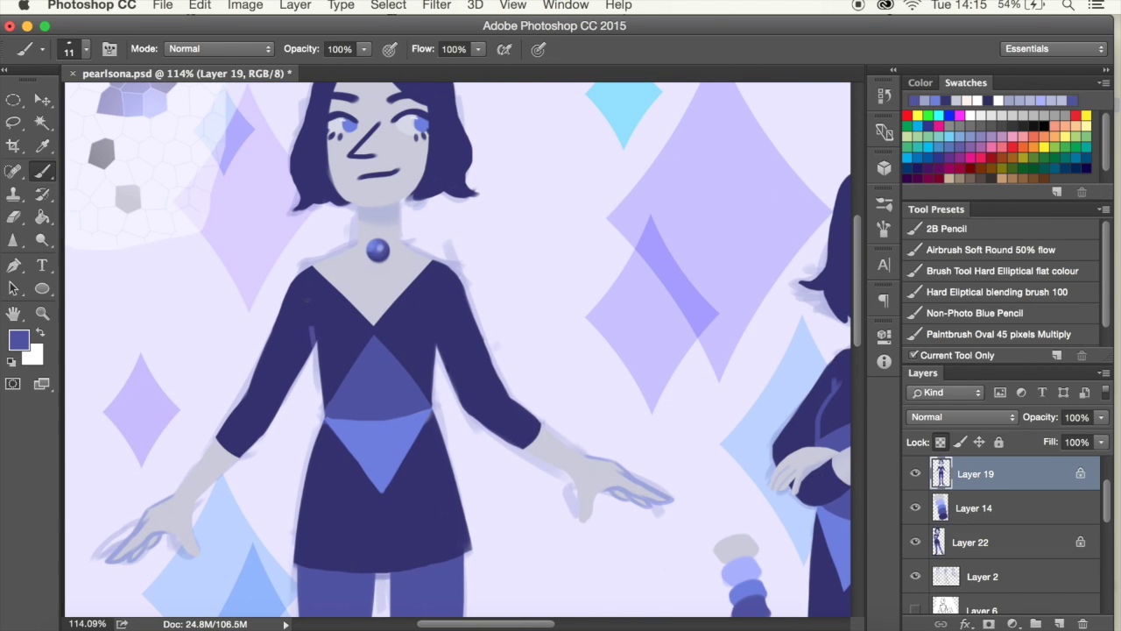
click(88, 50)
click(330, 351)
Paint a dark navy hair strand across the first figure's eye, then reduce the brush to 9.
scroll(456, 350, up, 3)
alt+click(412, 167)
mouse_move(368, 166)
mouse_down()
mouse_move(401, 195)
mouse_move(394, 214)
mouse_up()
click(88, 50)
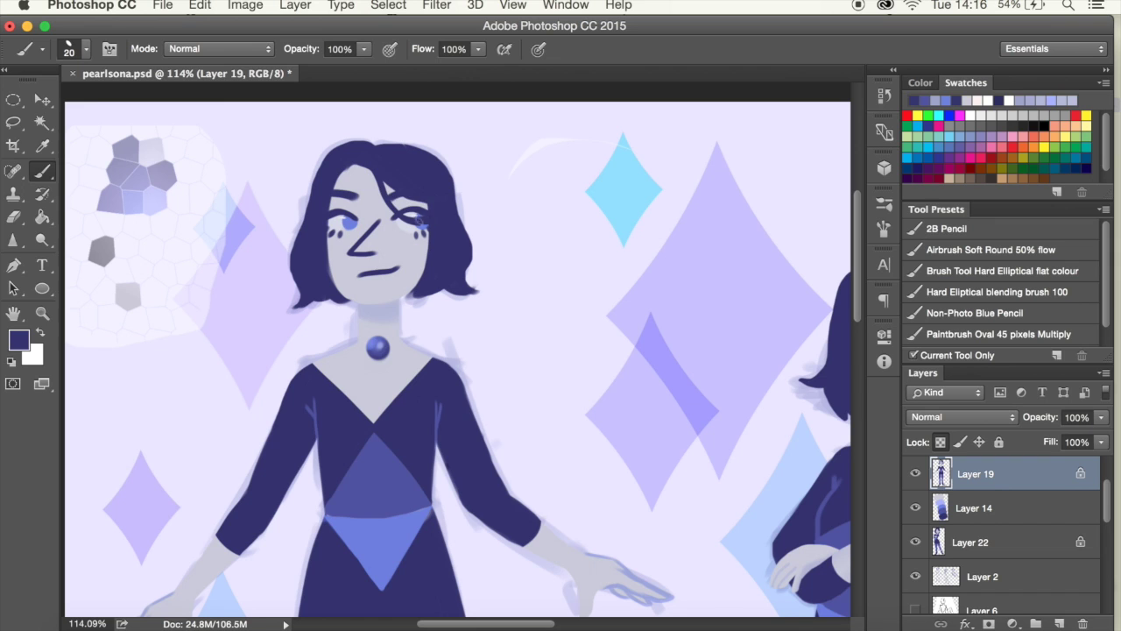
click(87, 50)
drag(53, 92, 42, 92)
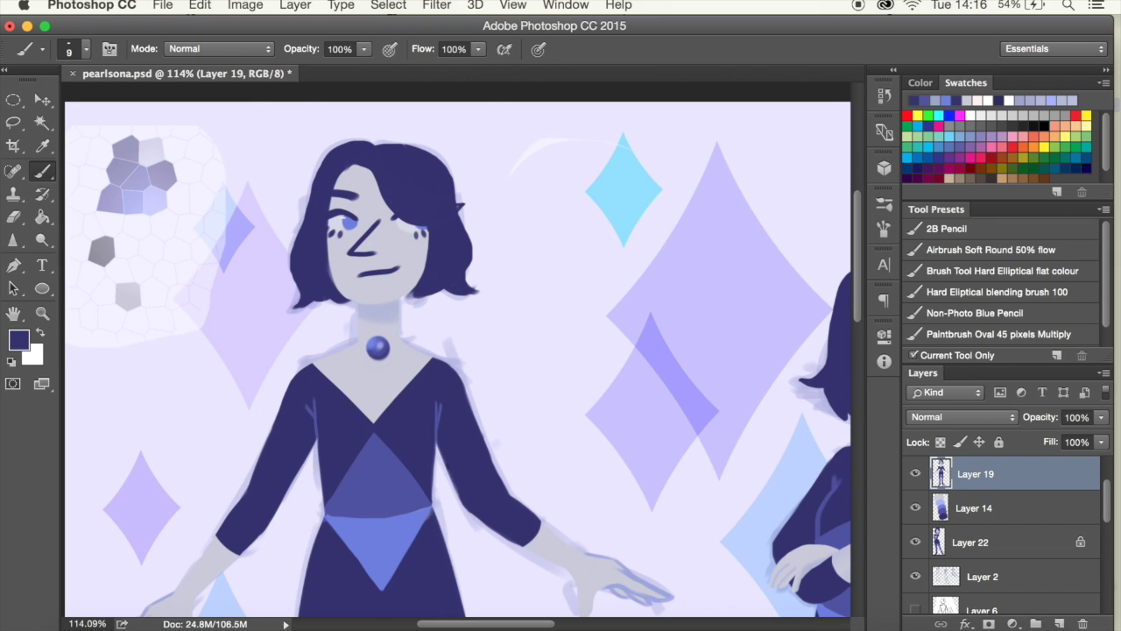
Zoom in on the sitting figure's face, then fit the whole canvas in view.
key(z)
key(ctrl+0)
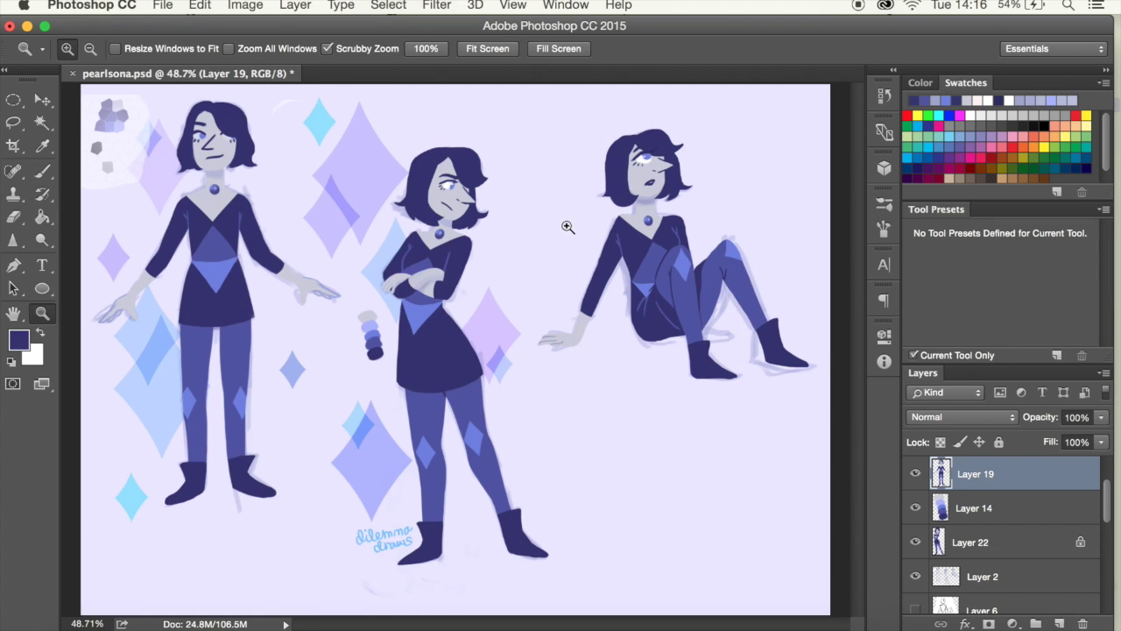
drag(649, 223, 745, 224)
scroll(652, 288, up, 3)
key(b)
click(87, 50)
key(Return)
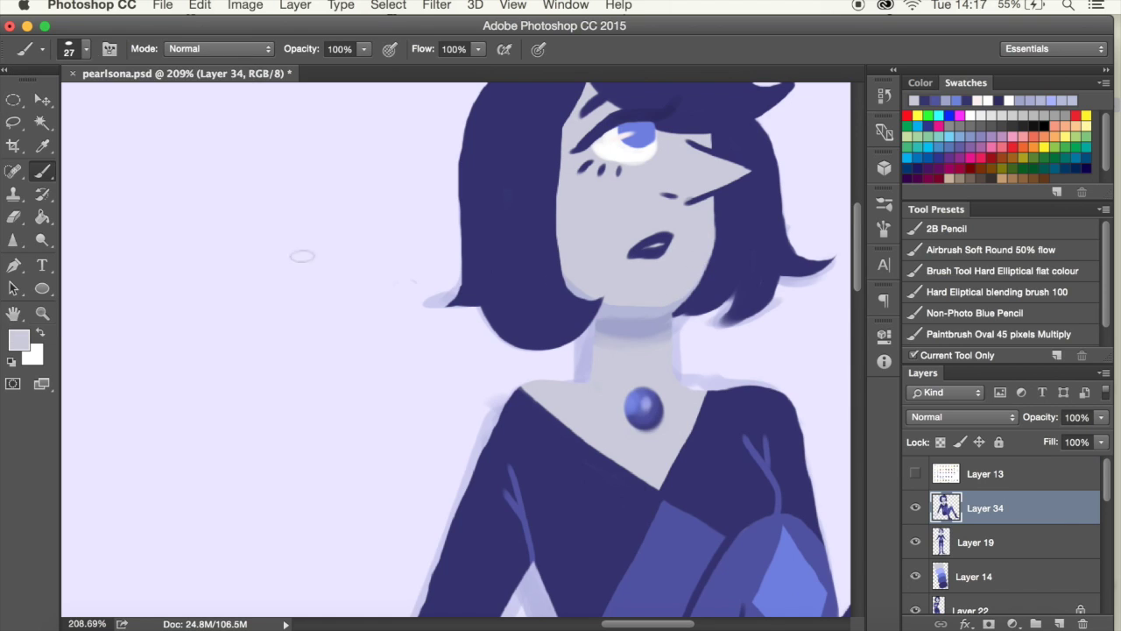
key(z)
key(ctrl+0)
drag(1109, 486, 1108, 569)
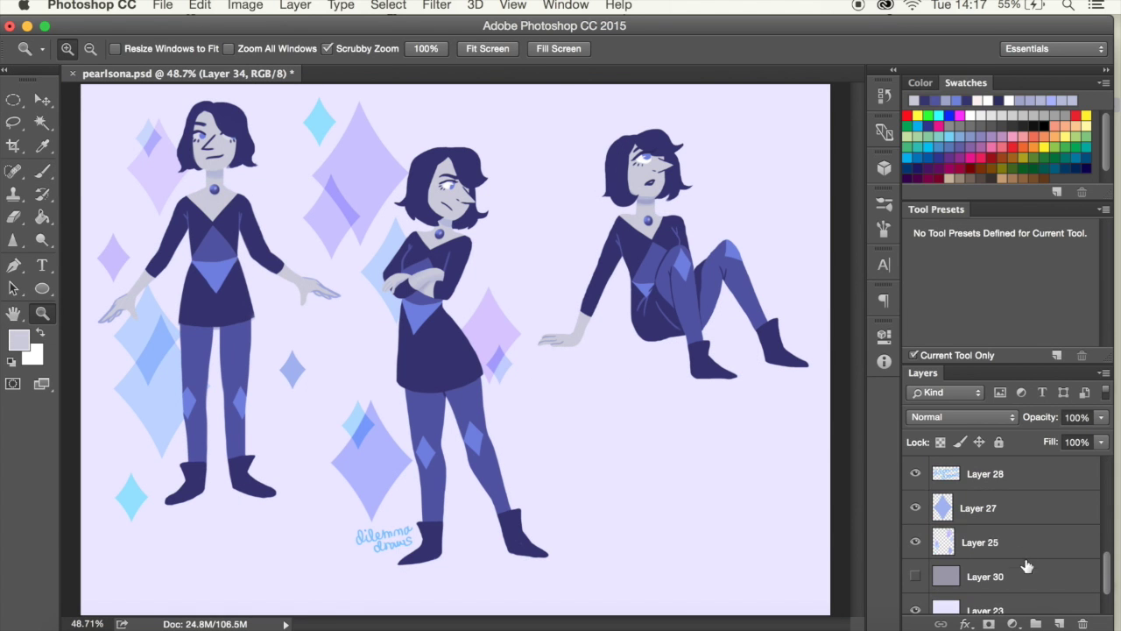
Copy the large diamond beside the middle figure and place it behind the third figure's head.
click(982, 543)
key(v)
key(l)
drag(367, 359, 401, 523)
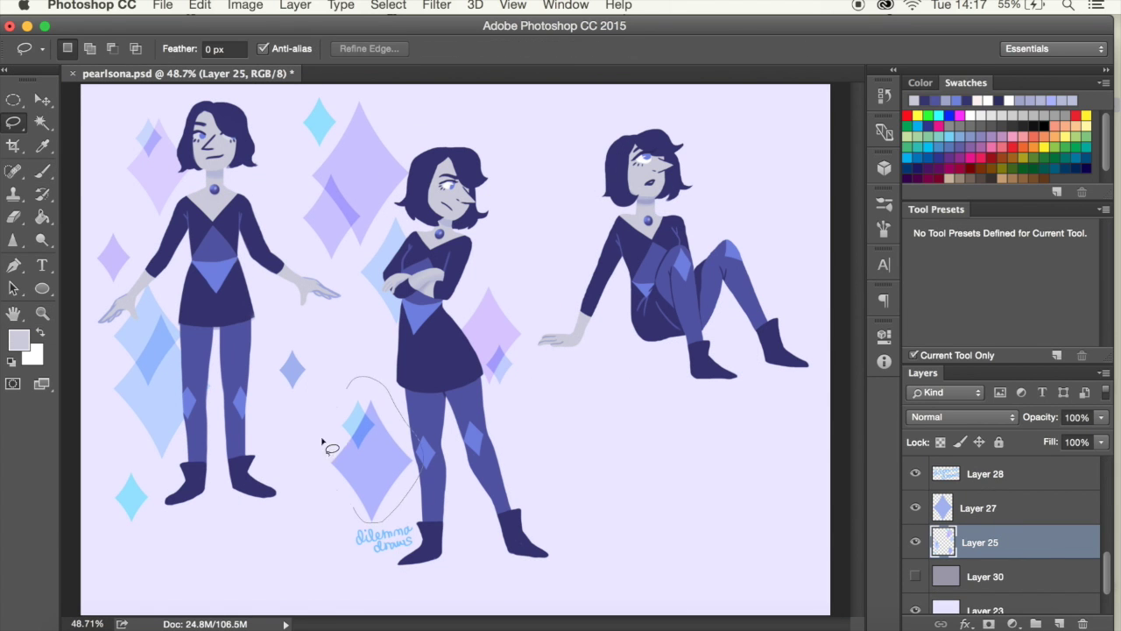
key(v)
click(200, 4)
click(237, 57)
key(ctrl+v)
drag(371, 462, 682, 154)
key(ctrl+t)
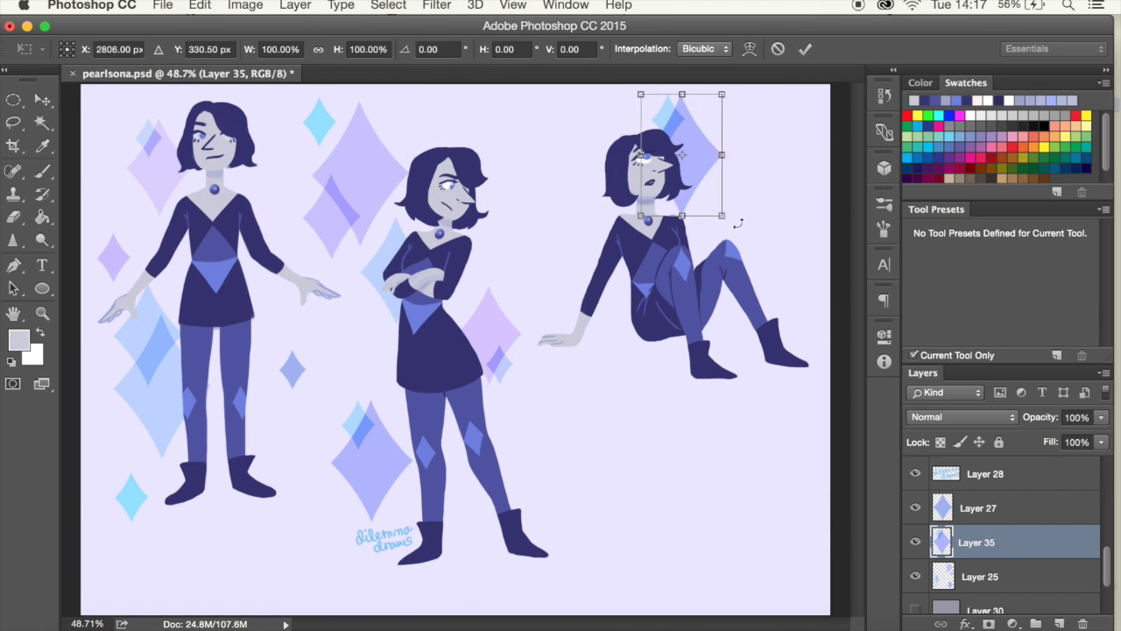
key(Return)
Merge the diamond layers together.
key(l)
shift+click(979, 508)
right_click(991, 508)
click(946, 618)
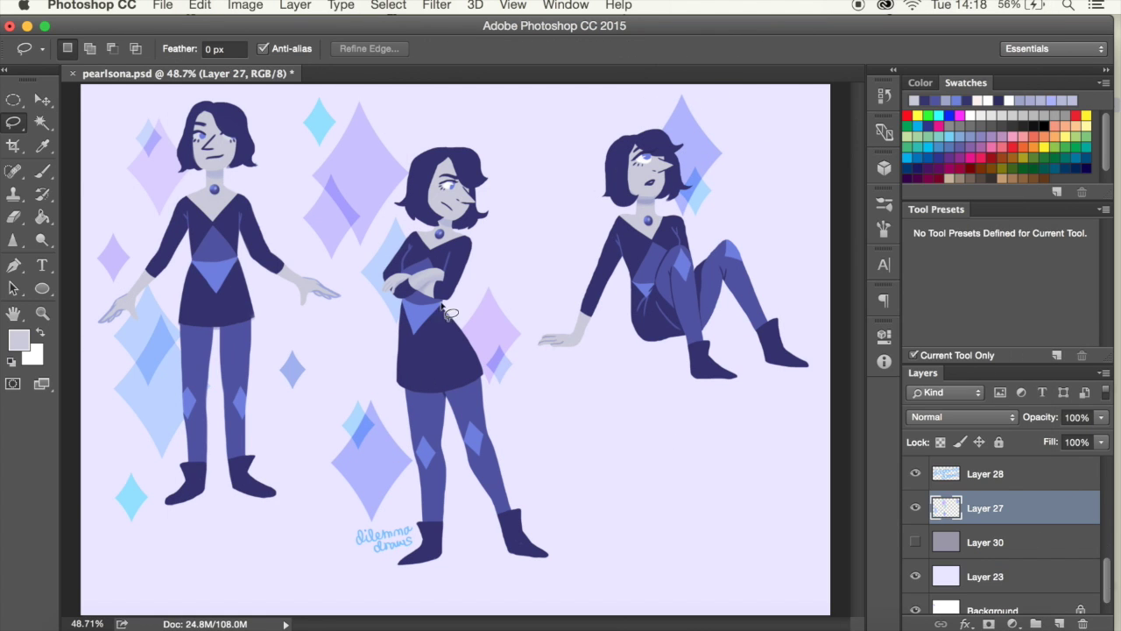
Paste another diamond beside the third figure and shrink it to about 60%.
click(200, 4)
click(238, 58)
key(ctrl+v)
drag(149, 385, 645, 328)
key(ctrl+t)
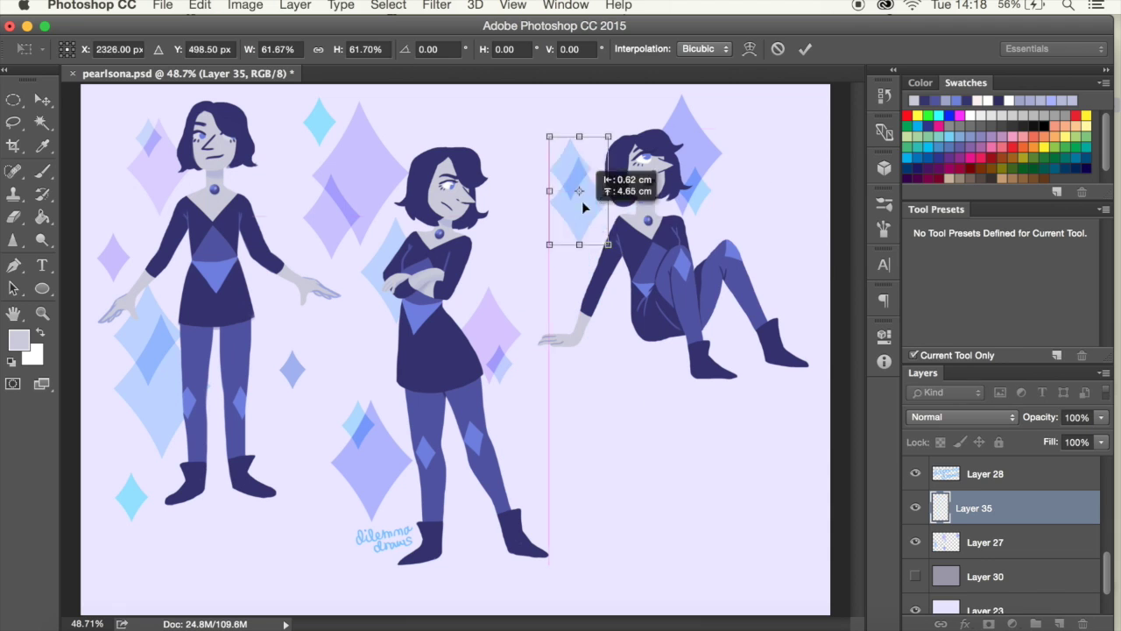
drag(605, 158, 754, 254)
key(Return)
Try outlining the diamond near the first figure's head, dismiss the empty-selection warning and undo.
drag(170, 101, 175, 224)
click(199, 5)
click(215, 130)
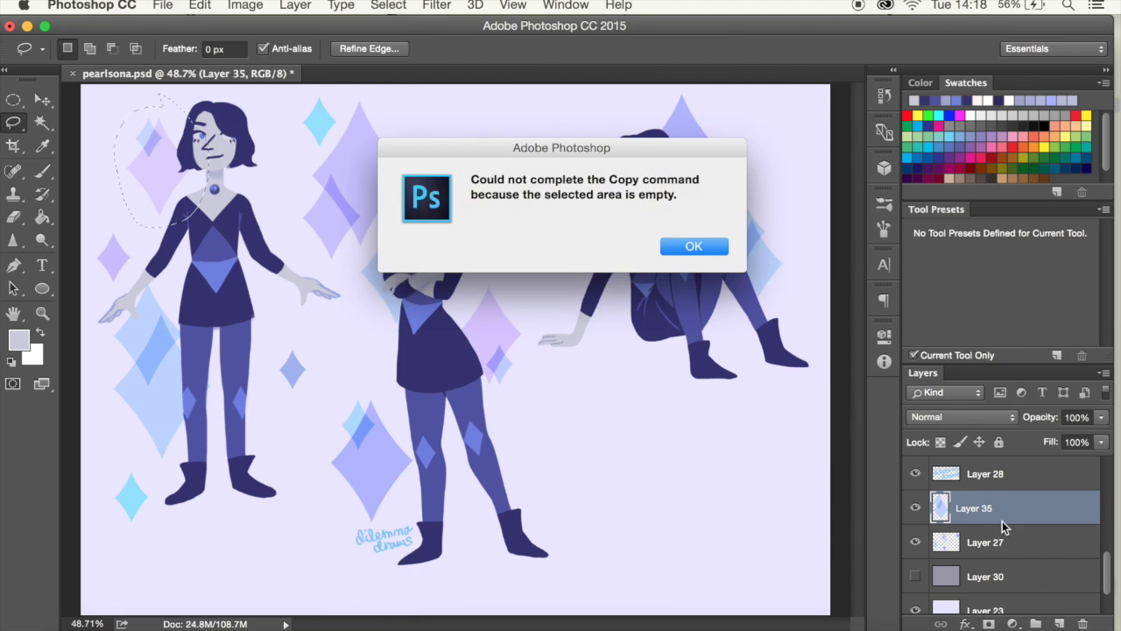
click(979, 542)
click(200, 4)
click(198, 25)
click(978, 508)
click(200, 4)
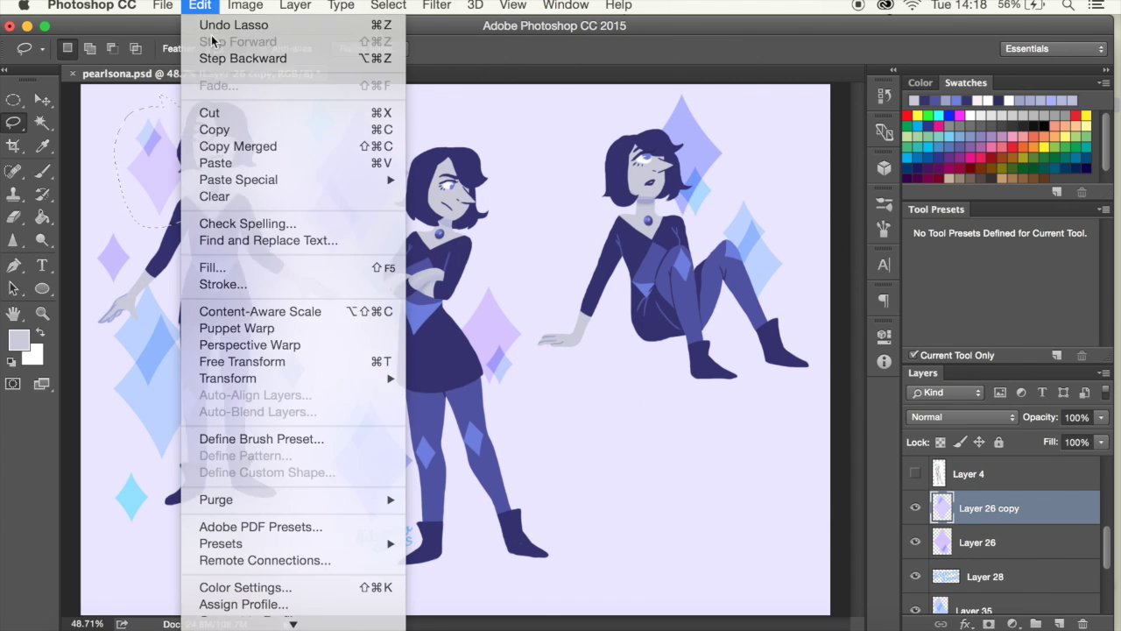
Move a diamond copy beside the third figure and rotate it about -165°.
key(v)
drag(602, 285, 596, 206)
key(ctrl+t)
drag(543, 154, 661, 320)
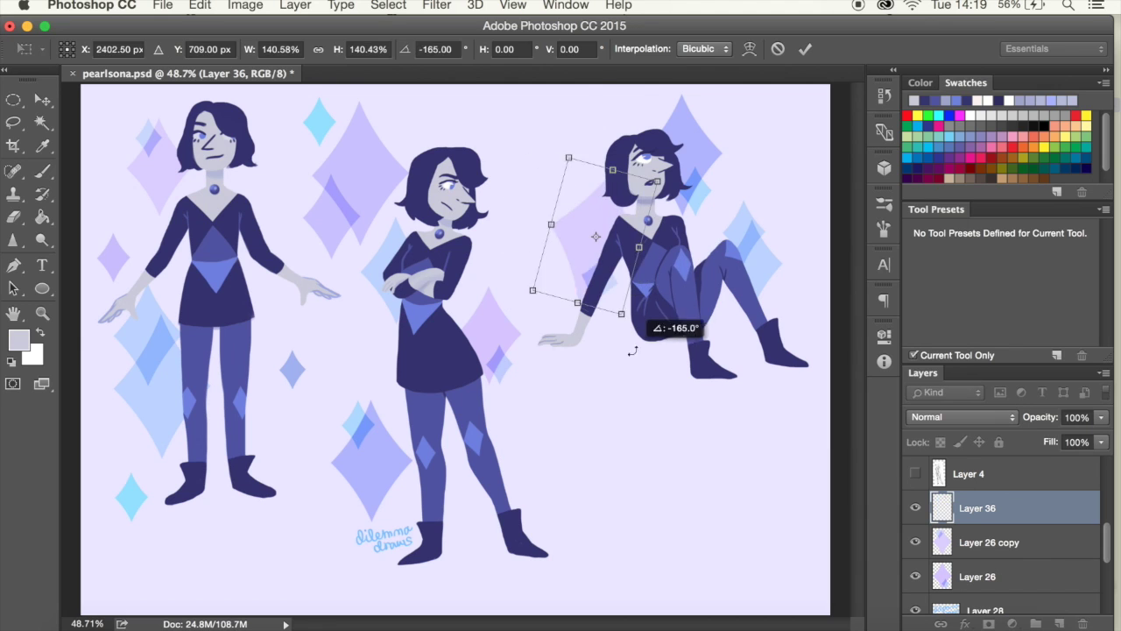
key(Return)
Place a cyan diamond near the foot and a small purple diamond copy at upper right.
click(200, 5)
click(220, 158)
mouse_move(390, 517)
mouse_down()
mouse_move(585, 226)
mouse_move(633, 417)
mouse_up()
key(ctrl+t)
key(Return)
key(ctrl+j)
mouse_move(289, 348)
mouse_down()
mouse_move(554, 77)
mouse_move(588, 76)
mouse_up()
key(v)
Merge all the new diamond layers into one.
click(982, 473)
shift+click(977, 543)
right_click(1005, 543)
click(815, 588)
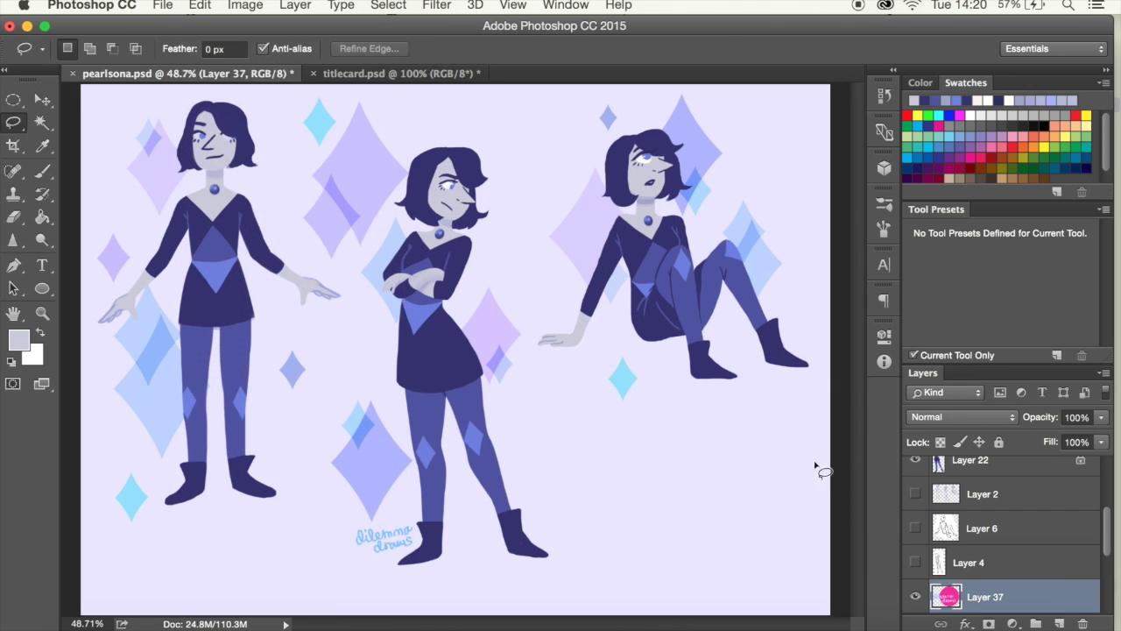
Shrink the pasted round logo.
key(ctrl+t)
drag(476, 339, 792, 580)
key(Return)
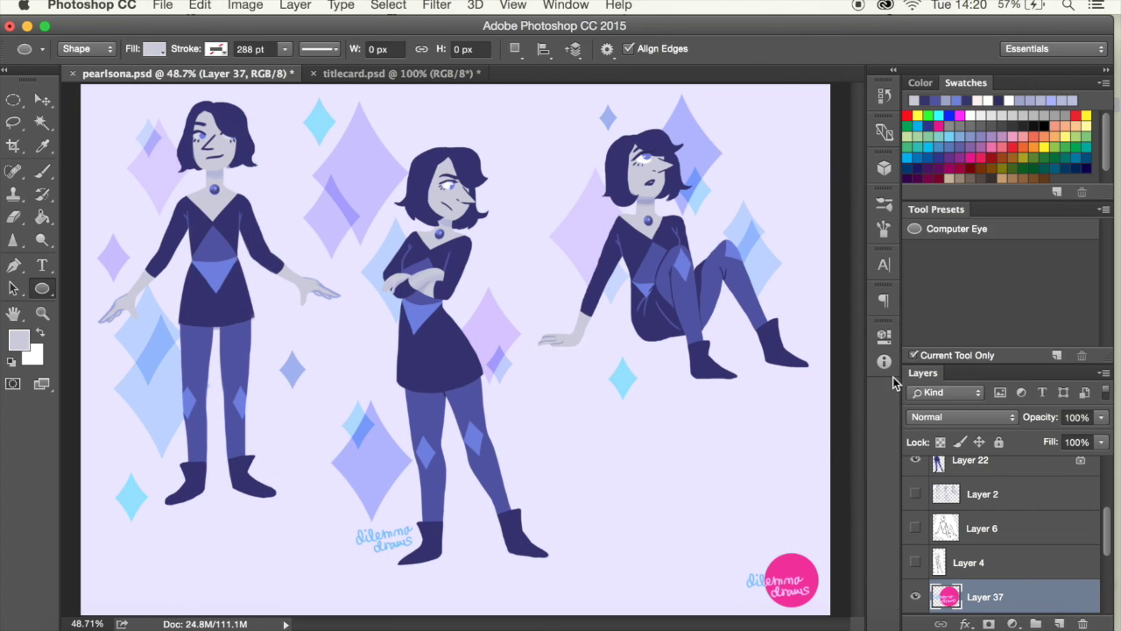
Colorize the logo with Hue/Saturation, hue 260, to a pale lavender tint.
key(ctrl+u)
drag(876, 249, 864, 251)
drag(875, 298, 870, 298)
drag(875, 346, 899, 345)
mouse_move(912, 252)
mouse_down()
mouse_move(836, 252)
mouse_move(955, 251)
mouse_move(788, 254)
mouse_move(914, 251)
mouse_up()
click(1038, 357)
drag(870, 298, 857, 298)
drag(898, 345, 912, 345)
key(Return)
key(u)
click(884, 335)
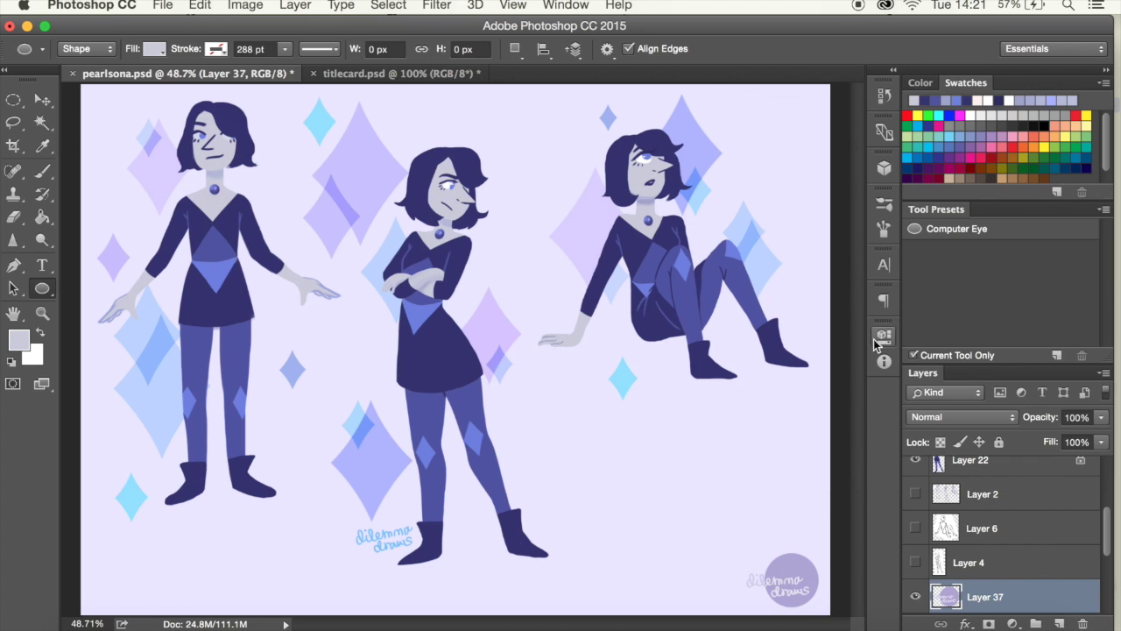
Nudge the logo back into the bottom-right corner.
key(ctrl+t)
mouse_move(791, 580)
mouse_down()
mouse_move(779, 416)
mouse_move(750, 543)
mouse_up()
key(Return)
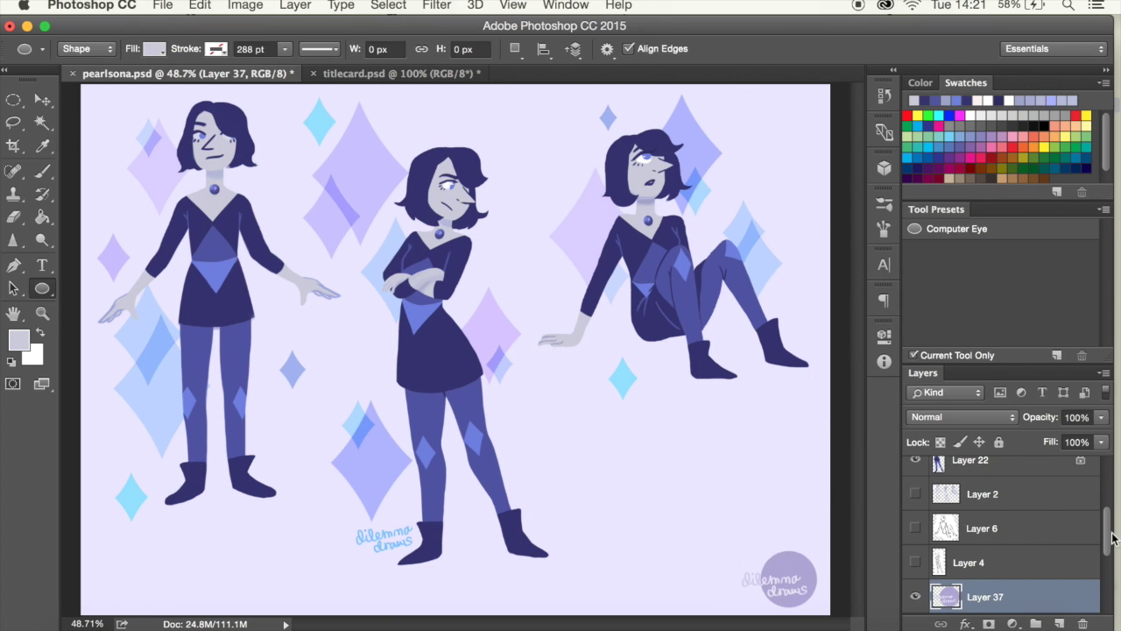
Begin painting a blue letter P with the Brush.
key(alt+bracketleft)
key(b)
mouse_move(580, 433)
mouse_down()
mouse_move(603, 465)
mouse_move(593, 532)
mouse_up()
alt+click(694, 175)
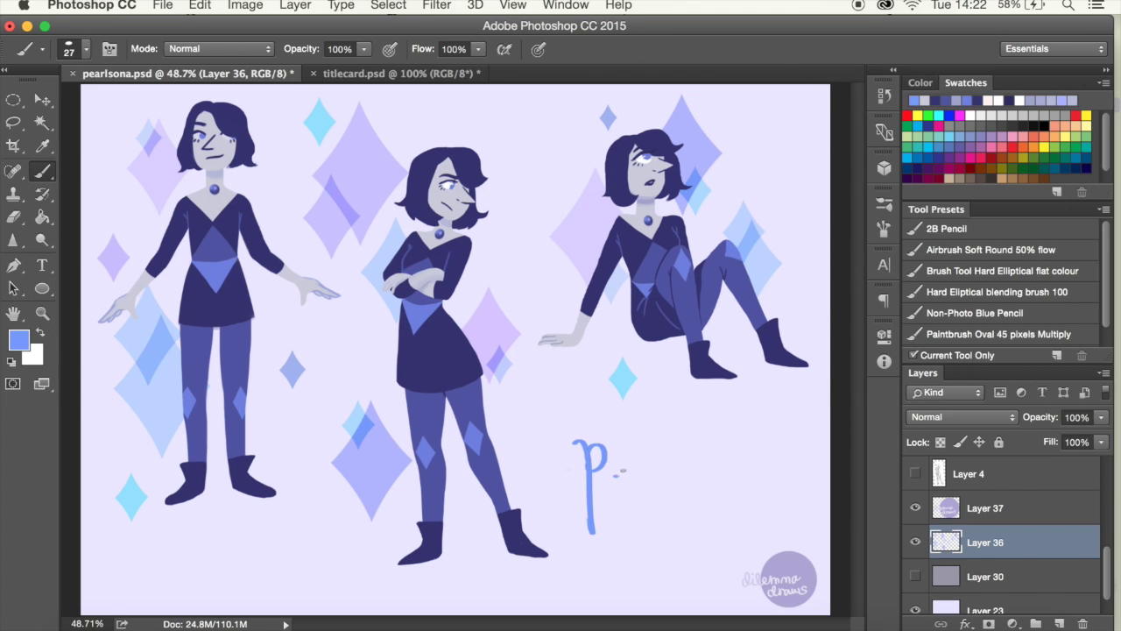
Undo the misspelled lettering and repaint 'Pearl' with a larger light-cyan brush.
key(ctrl+alt+z)
key(ctrl+alt+z)
alt+click(319, 122)
click(85, 48)
drag(38, 92, 75, 92)
drag(569, 442, 592, 526)
mouse_move(604, 438)
mouse_down()
mouse_move(718, 455)
mouse_move(824, 412)
mouse_up()
Replace the thick lettering with strokes from a size-43 brush, undoing the last stroke.
key(ctrl+alt+z)
key(ctrl+alt+z)
key(ctrl+alt+z)
click(85, 48)
drag(75, 92, 52, 92)
drag(567, 451, 582, 530)
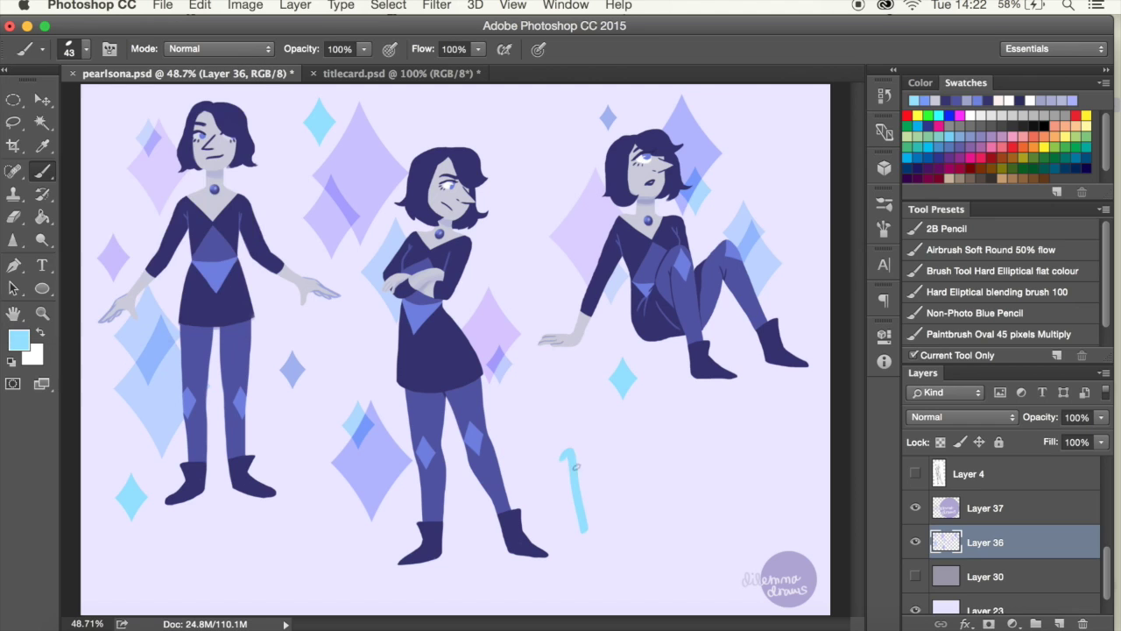
key(ctrl+alt+z)
Paint the 'Matt Blue' line beneath with a size-25 brush.
click(85, 48)
drag(53, 92, 37, 92)
drag(601, 524, 622, 503)
drag(624, 517, 662, 501)
Nudge the 'Matt Blue' line up and left, then lasso the whole lettering block.
key(l)
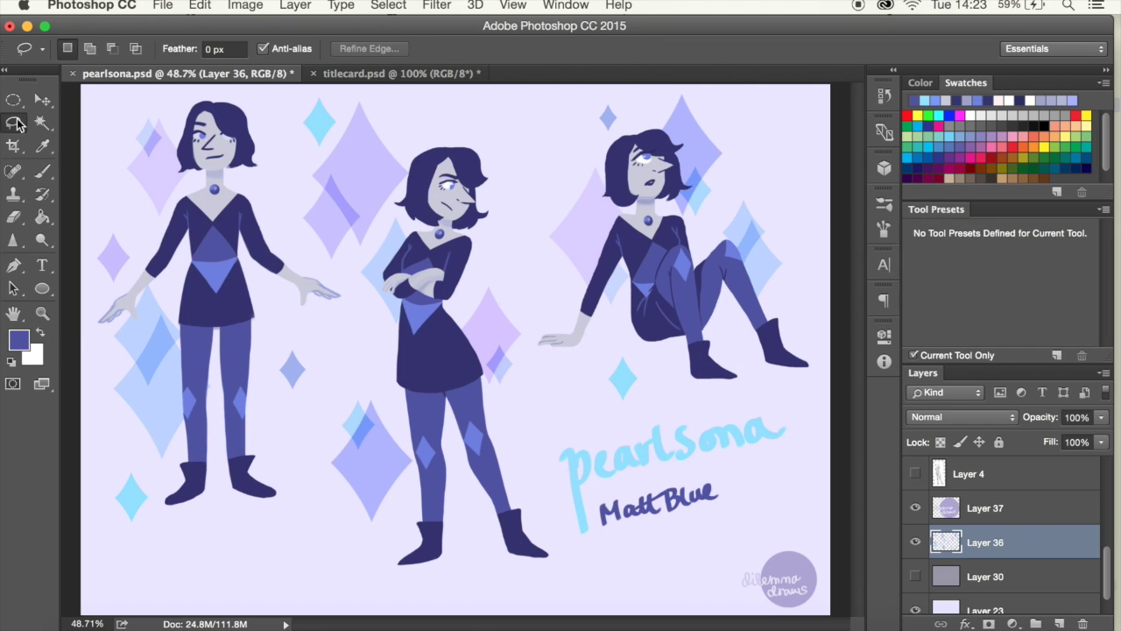
key(v)
drag(614, 526, 611, 515)
click(245, 5)
key(l)
drag(554, 435, 603, 526)
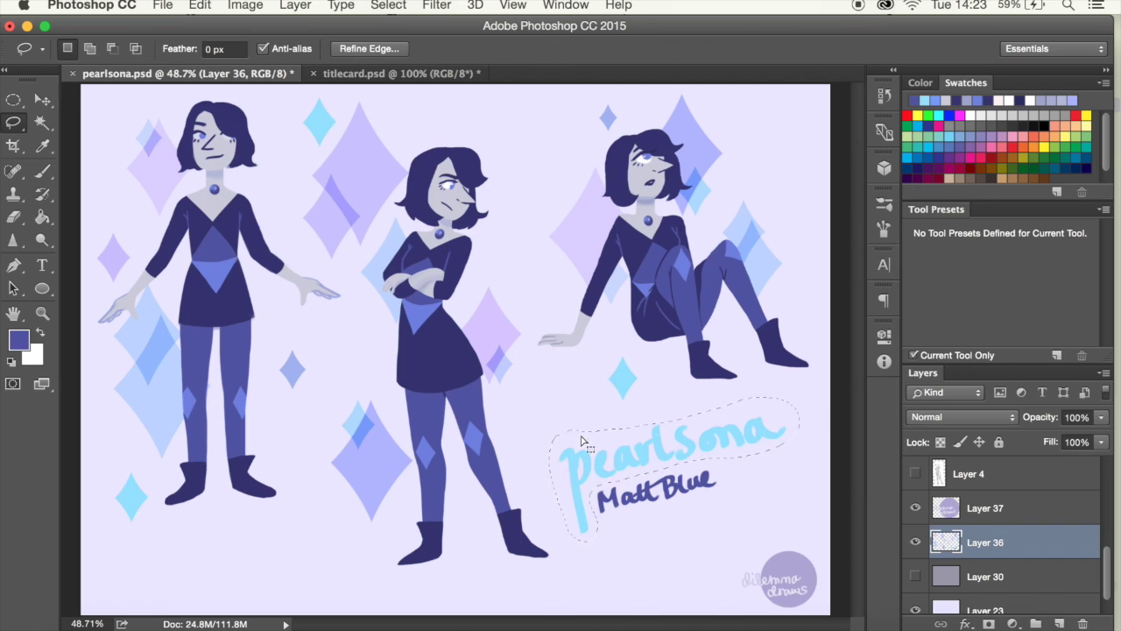
Lock transparency and repaint the 'pearlsona' letters in a darker blue.
key(b)
click(1025, 100)
click(85, 48)
drag(37, 92, 96, 92)
drag(561, 460, 744, 433)
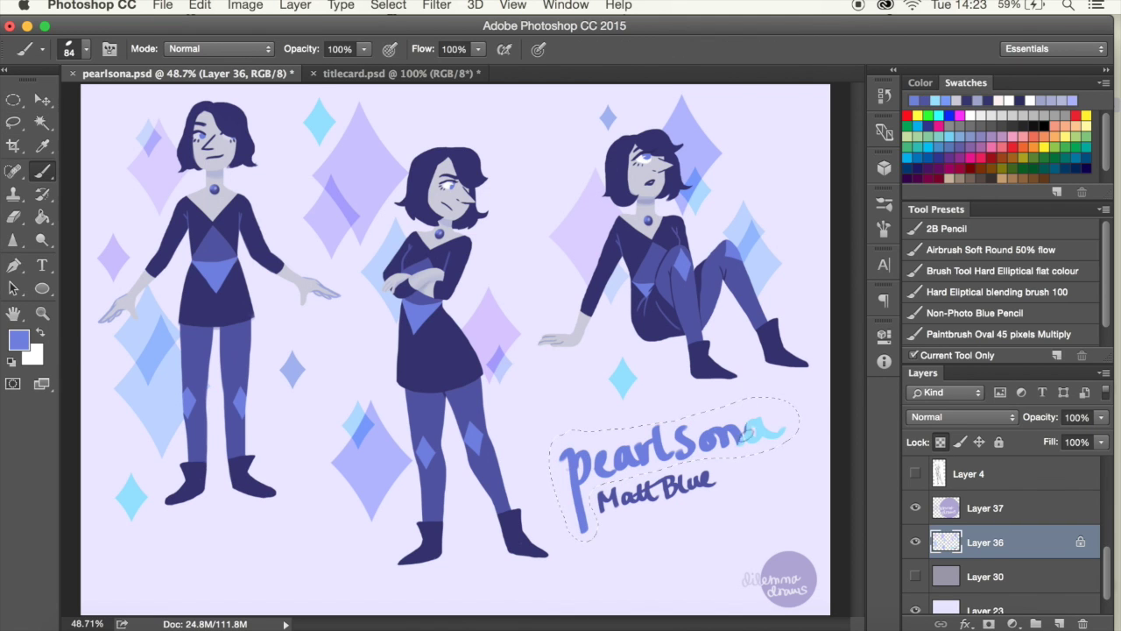
Enlarge the lettering with Free Transform (Cmd+T).
key(l)
key(ctrl+t)
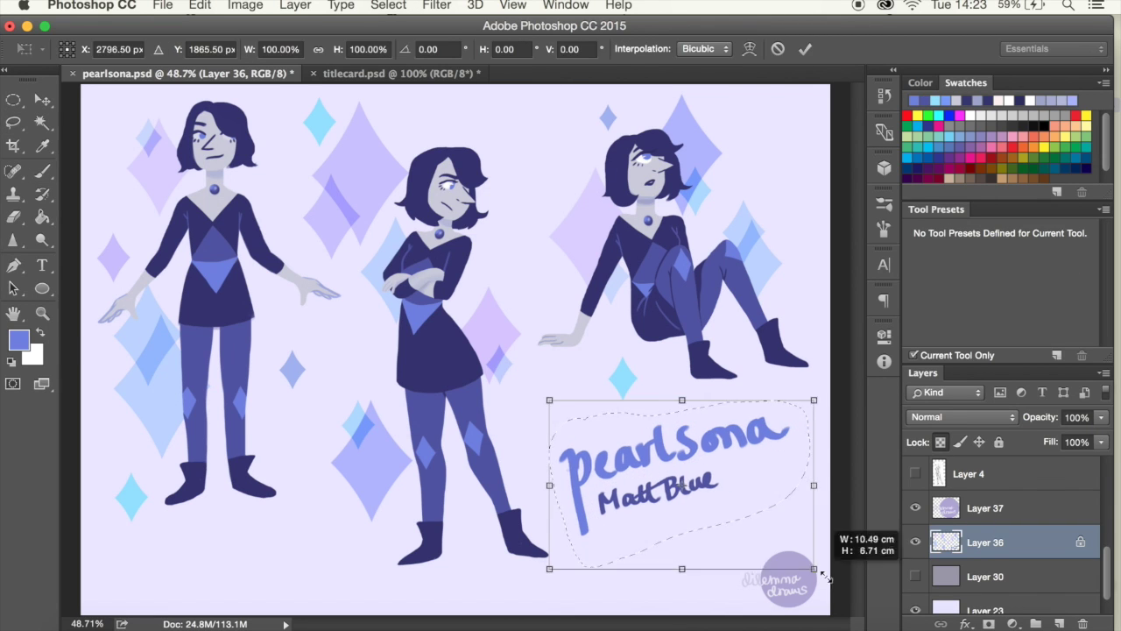
drag(546, 601, 561, 618)
click(985, 508)
key(ctrl+u)
Recolour the logo layer with Hue/Saturation: slight hue shift and boosted saturation.
click(693, 251)
key(ctrl+u)
drag(876, 252, 867, 251)
drag(875, 298, 909, 298)
drag(875, 344, 878, 346)
drag(866, 251, 870, 258)
key(Return)
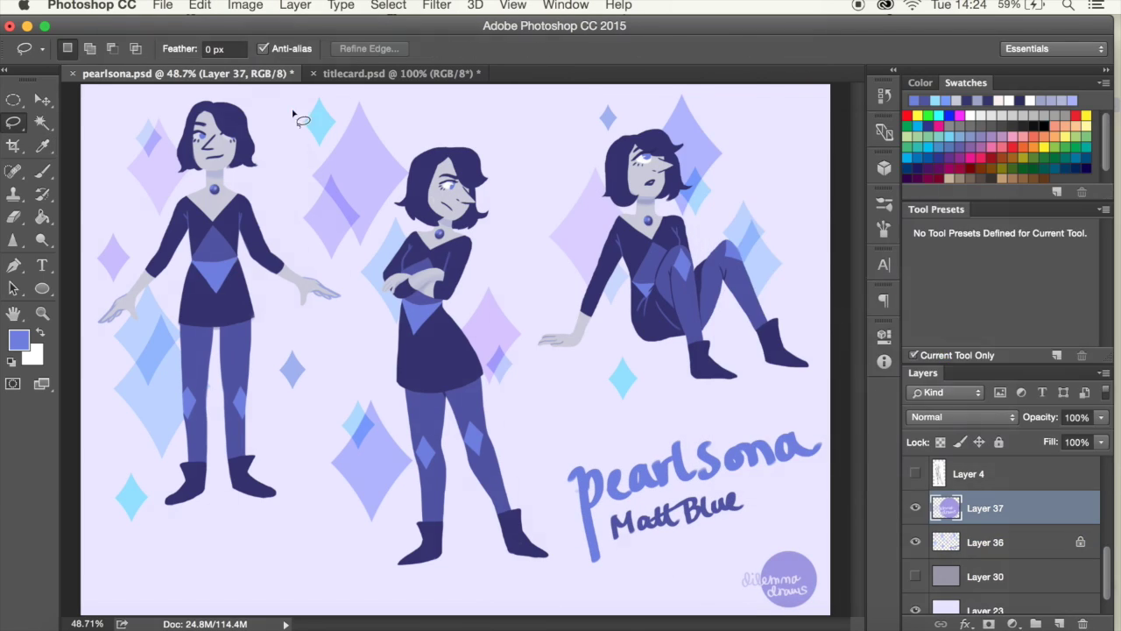